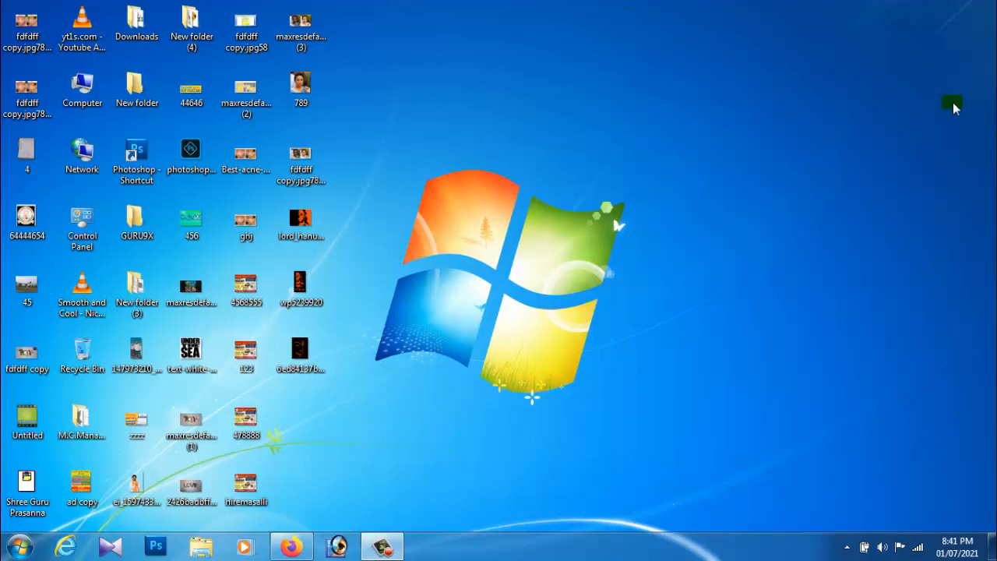
- Launch CorelDRAW 12 and create a new blank document
left_click(21, 548)
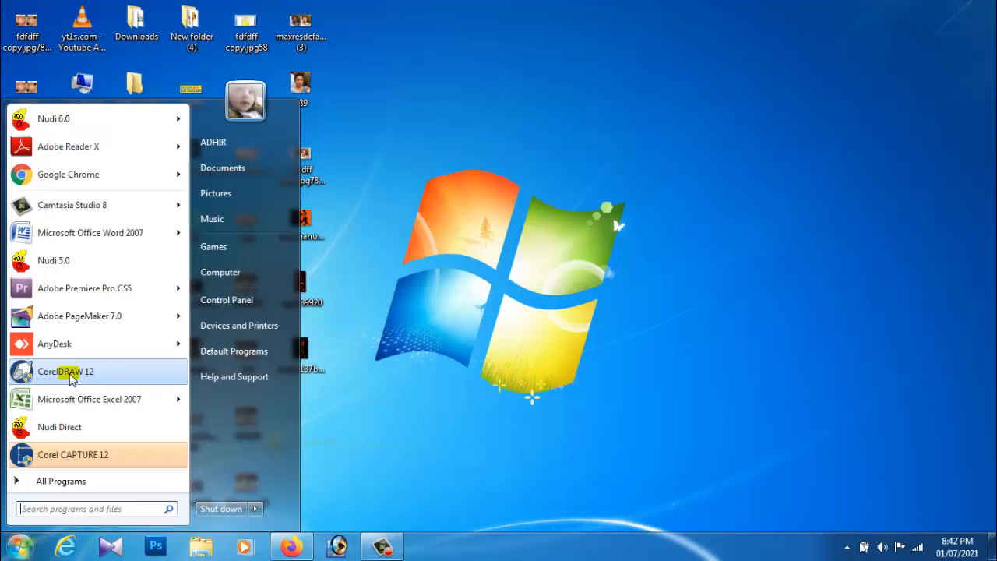
left_click(54, 482)
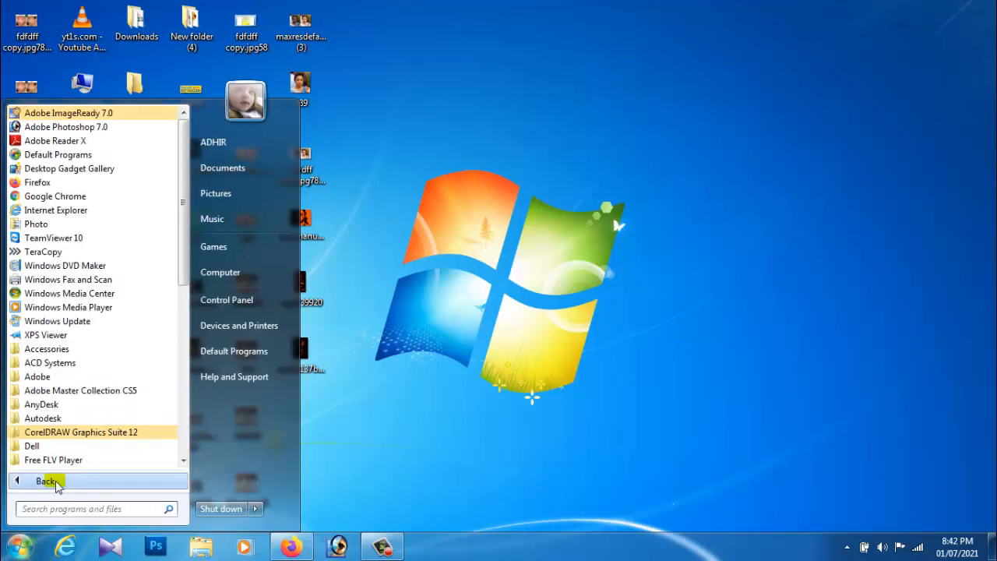
left_click(82, 431)
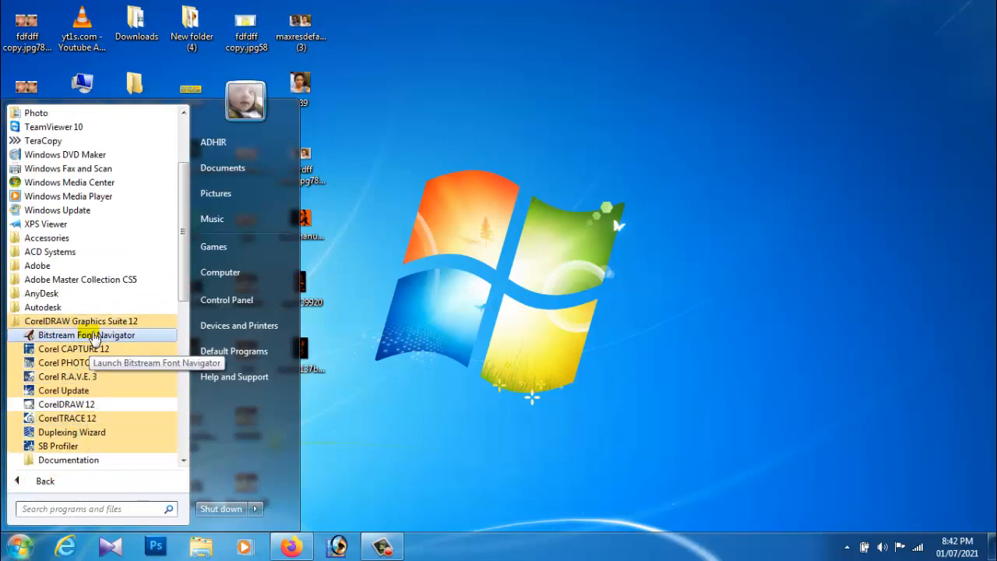
left_click(70, 406)
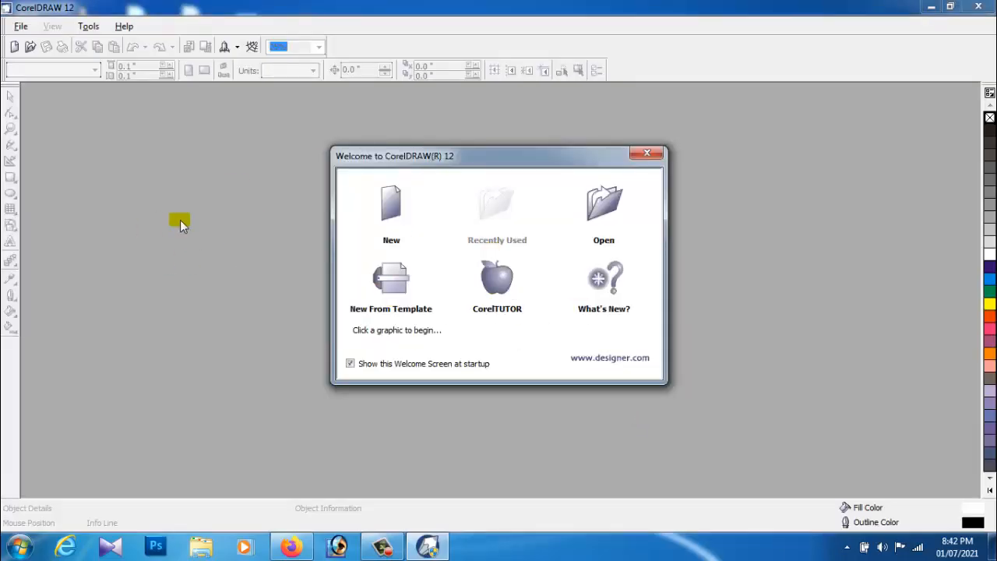
left_click(392, 209)
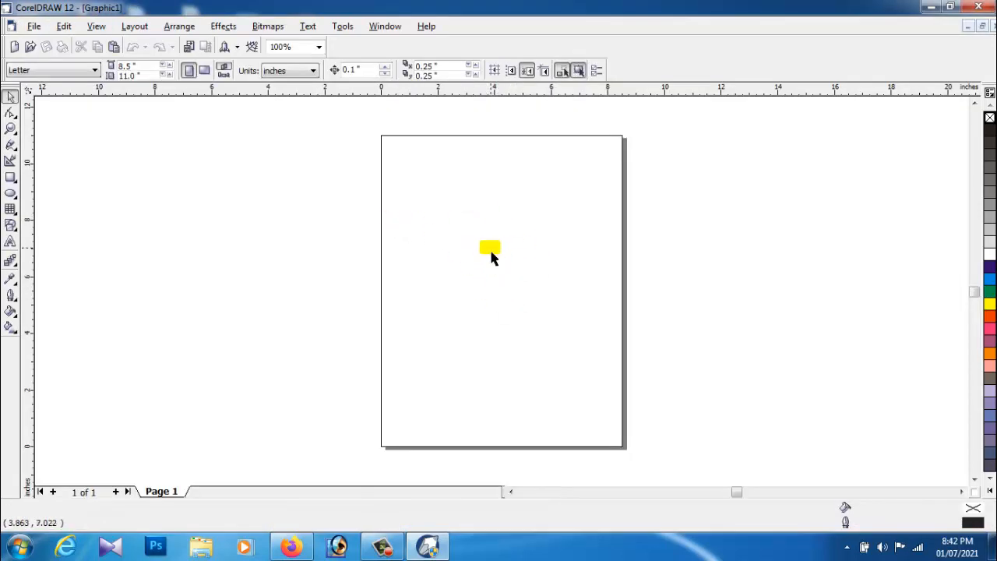
- Set the page size to A4 and the orientation to landscape
left_click(46, 71)
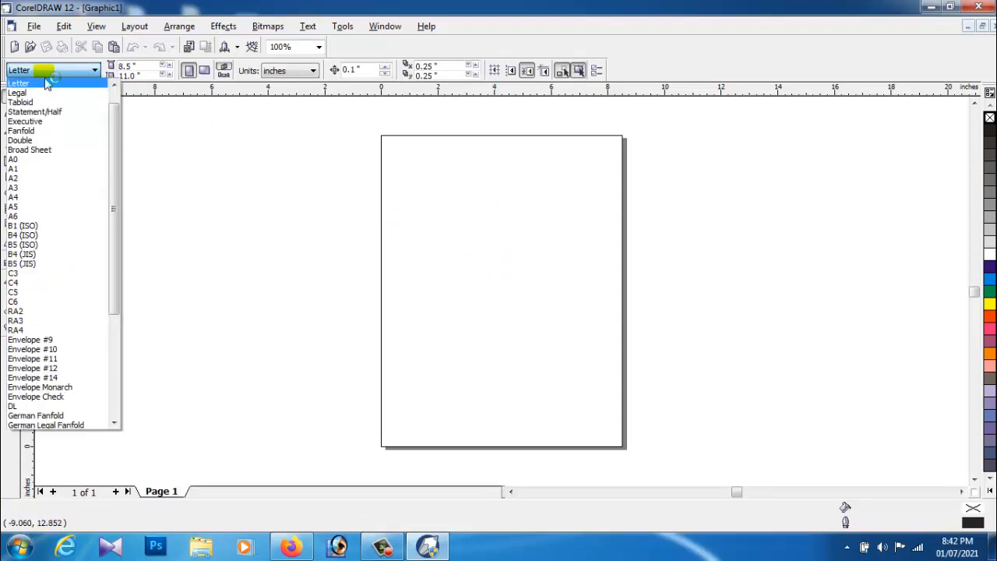
left_click(47, 196)
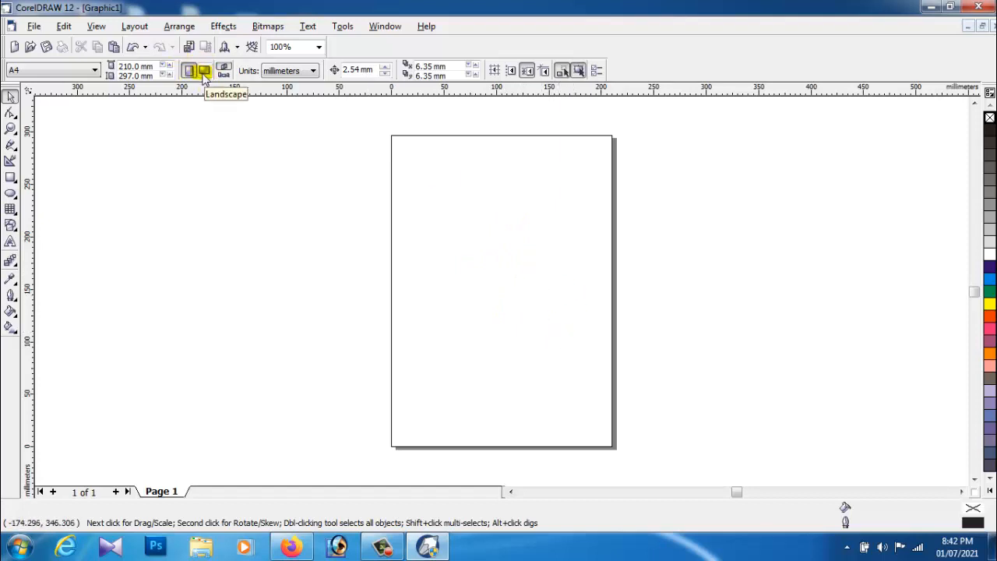
left_click(205, 71)
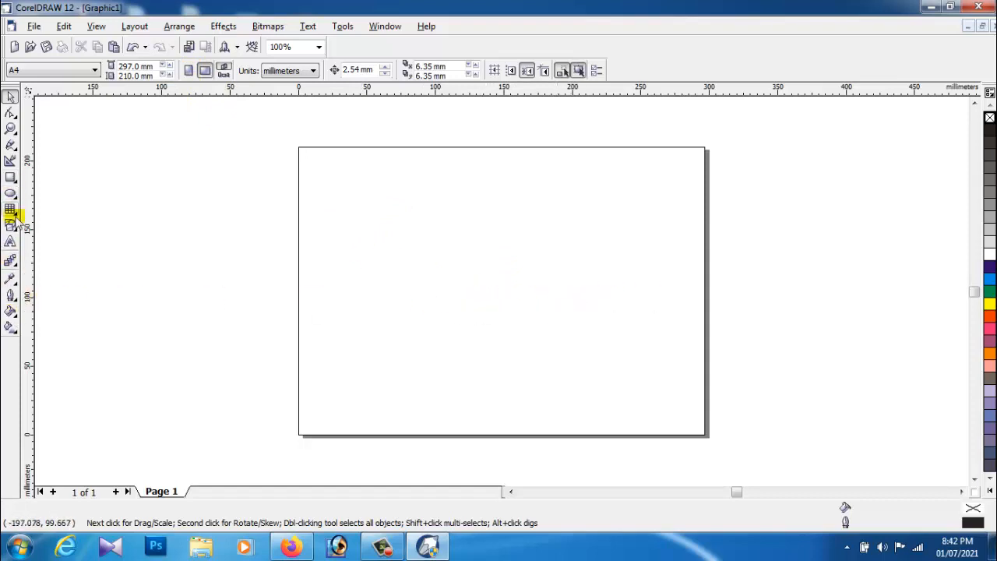
left_click(11, 129)
left_click(38, 137)
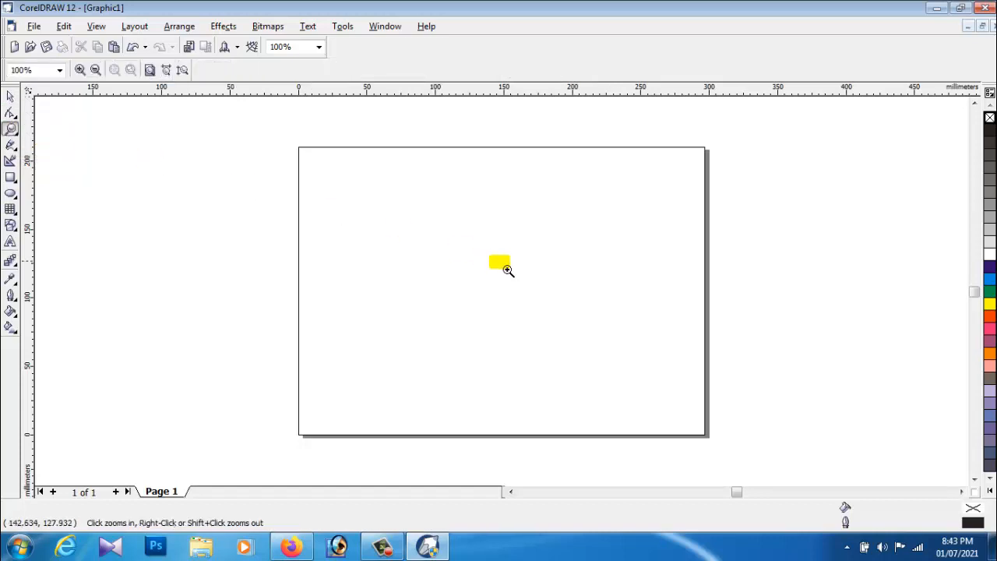
left_click(505, 269)
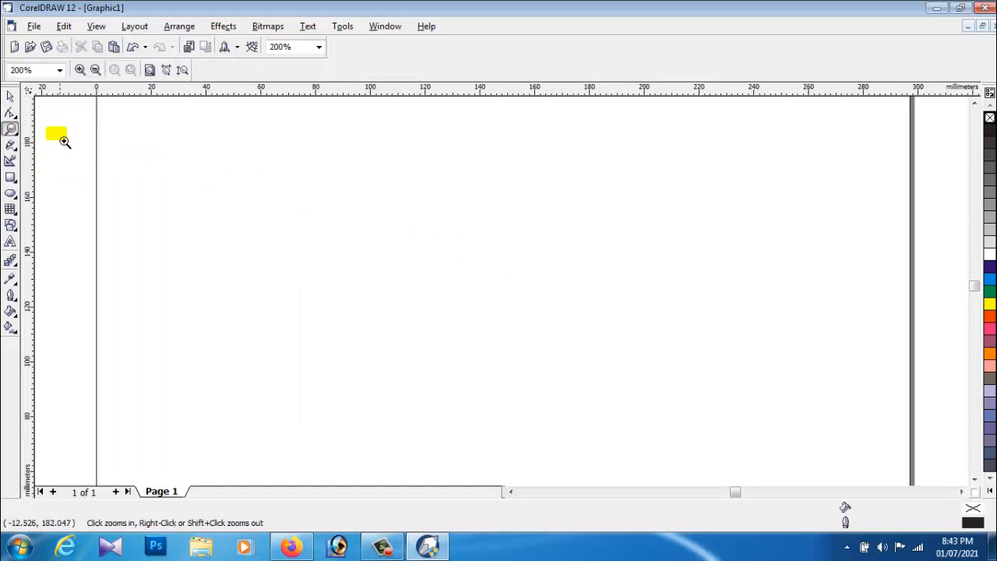
left_click(11, 96)
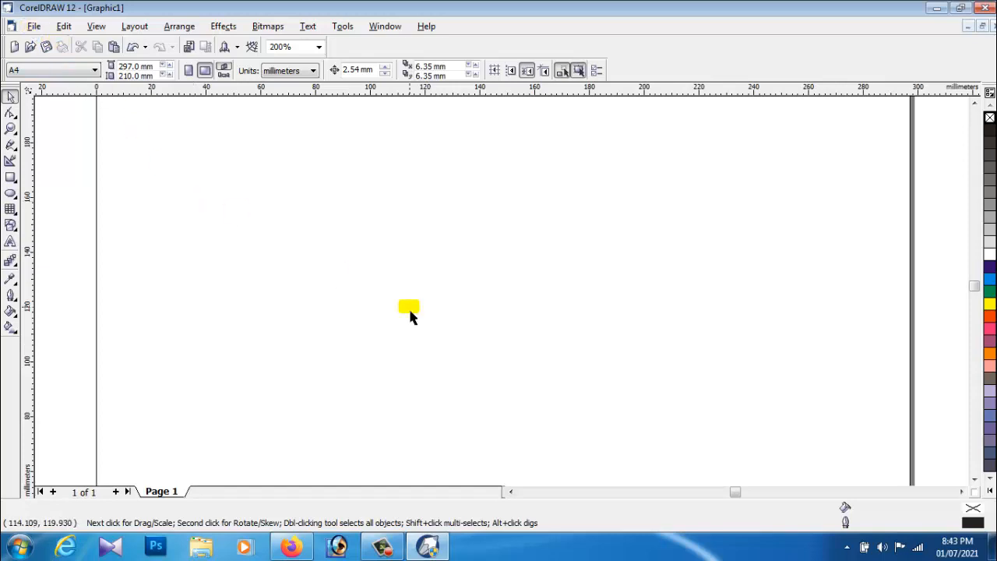
left_click(34, 25)
key("Escape")
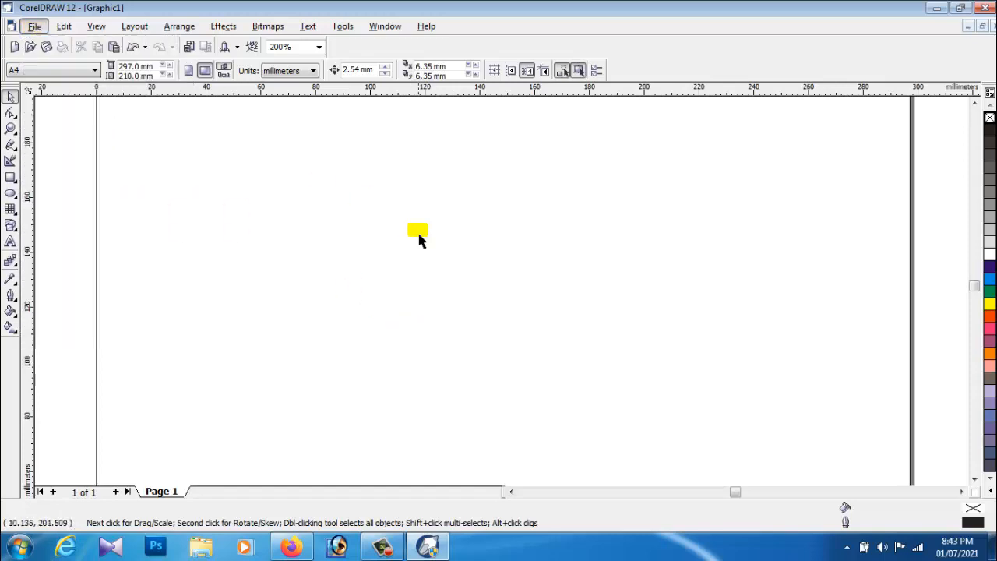
left_click(937, 7)
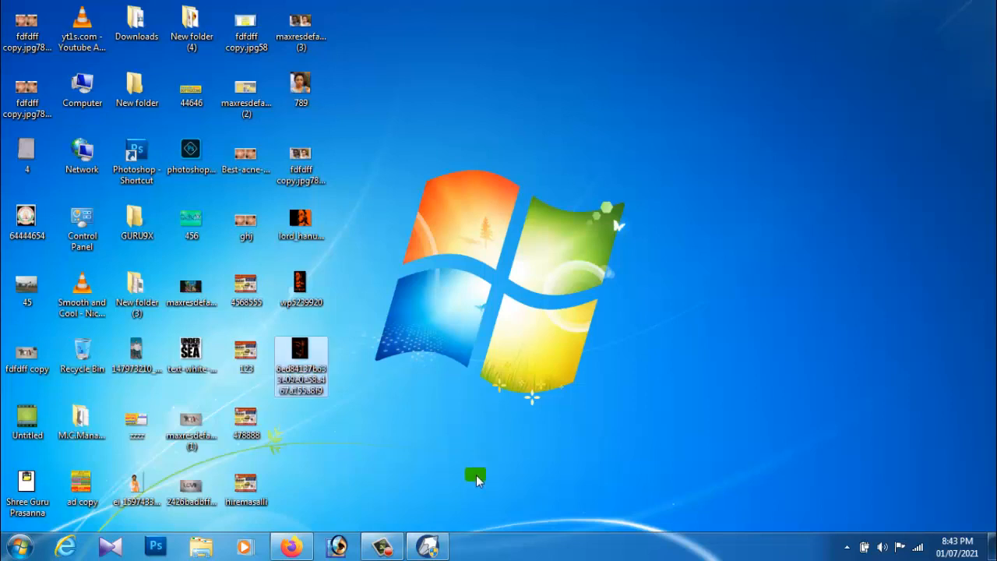
left_click_drag(310, 352, 445, 378)
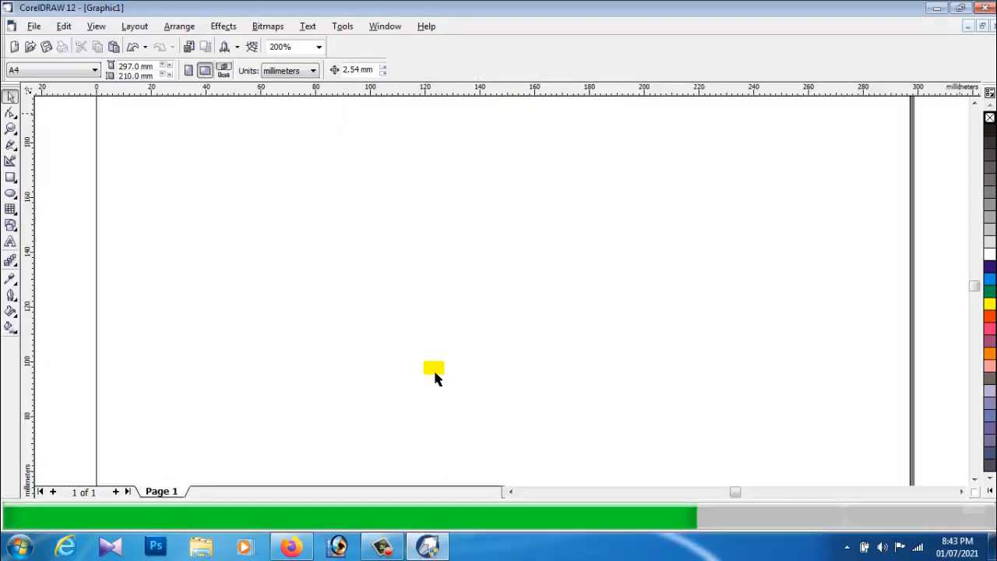
key("Delete")
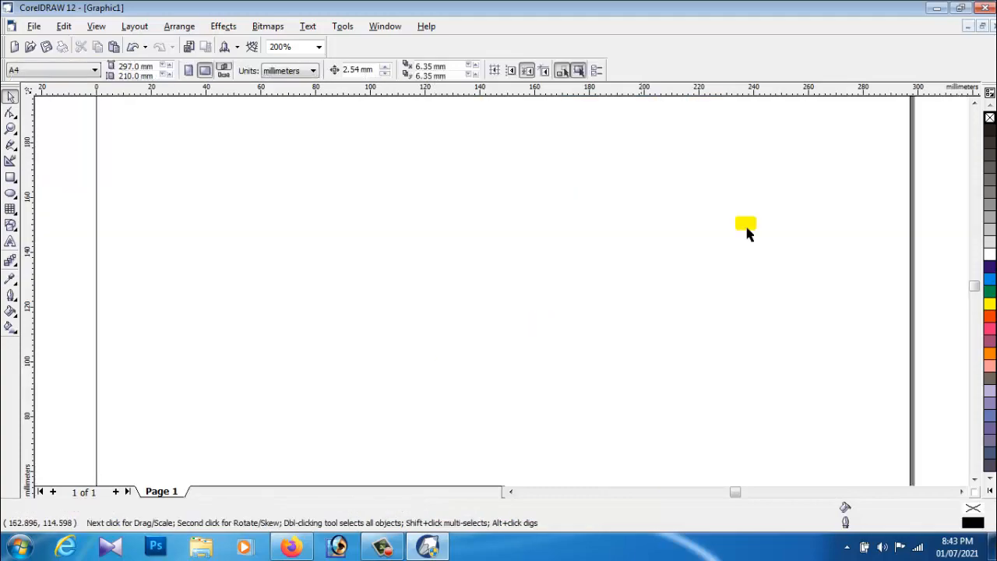
- Import the orange face image 6ed84137b... from the desktop into the drawing and move it up about 113 mm
left_click(936, 8)
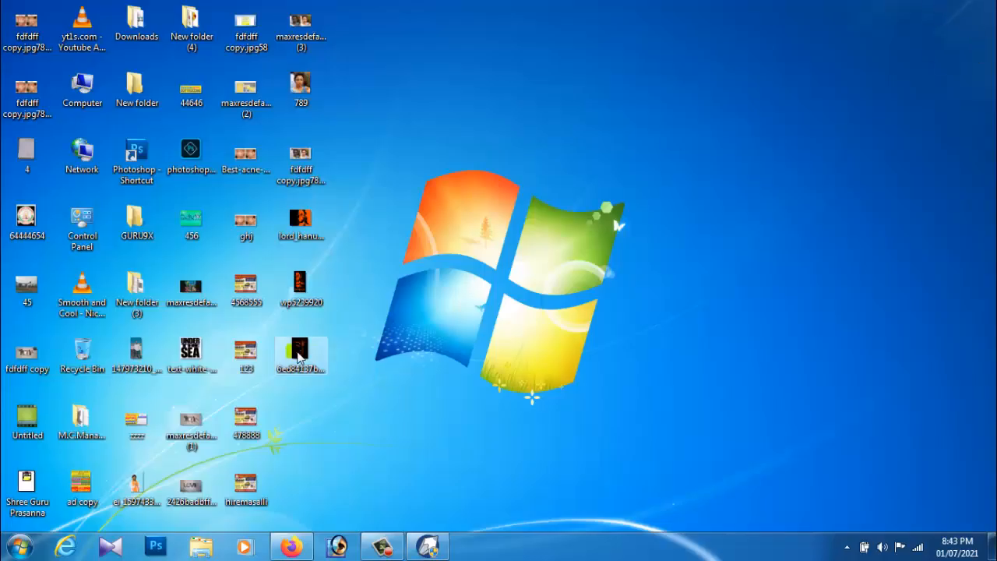
left_click_drag(299, 349, 436, 337)
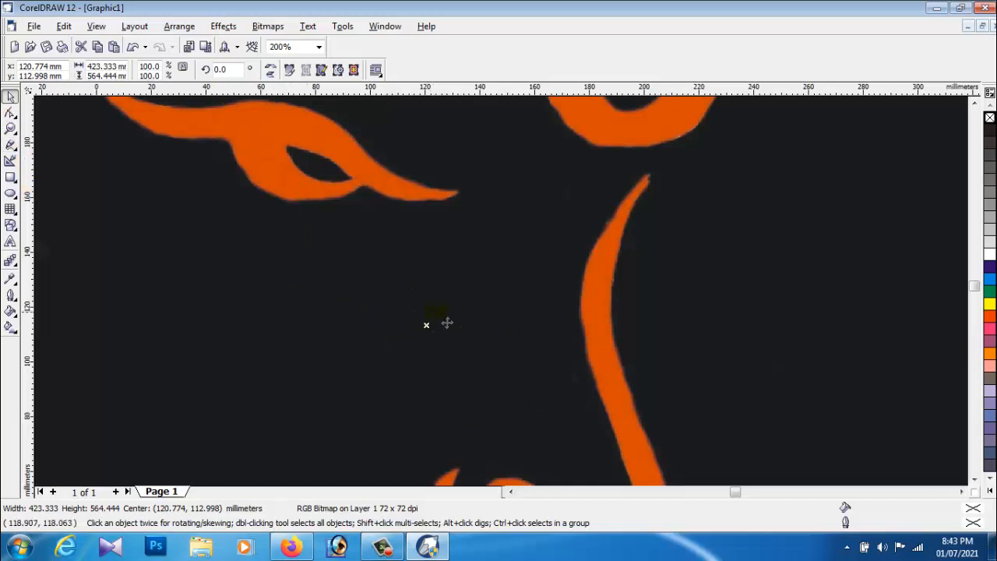
scroll(501, 356, "up", 8)
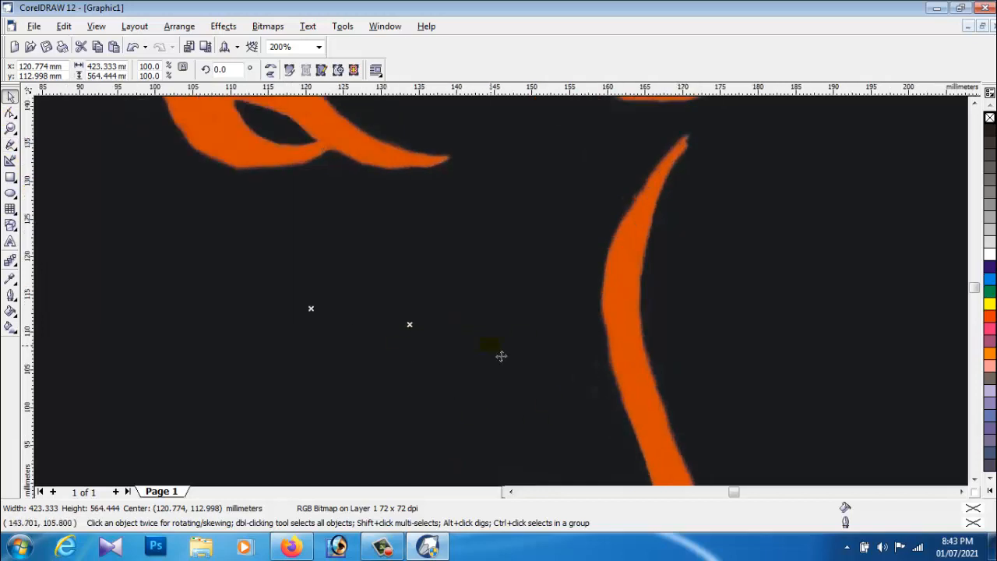
scroll(501, 356, "down", 10)
scroll(501, 356, "up", 1)
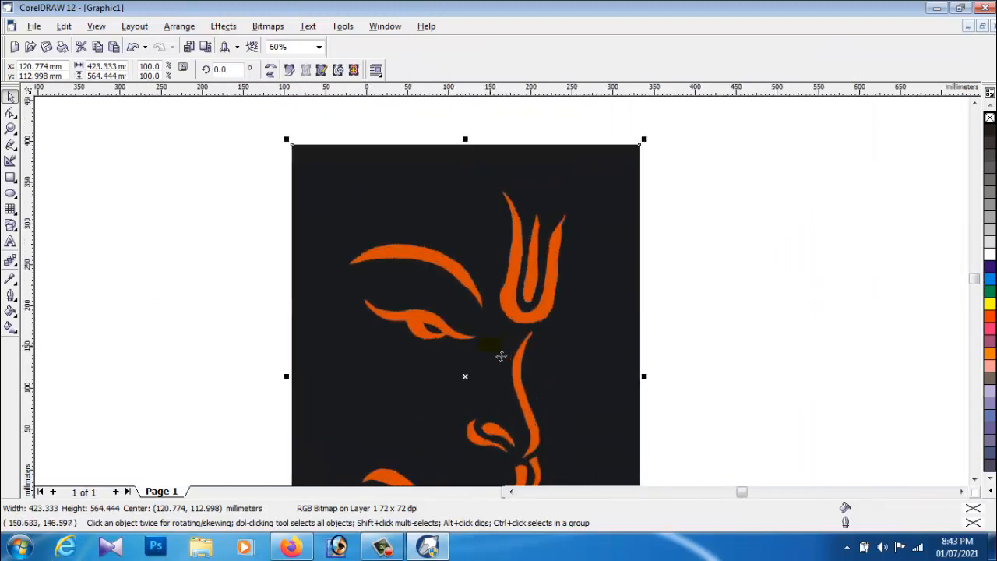
scroll(501, 356, "down", 1)
left_click_drag(547, 397, 558, 360)
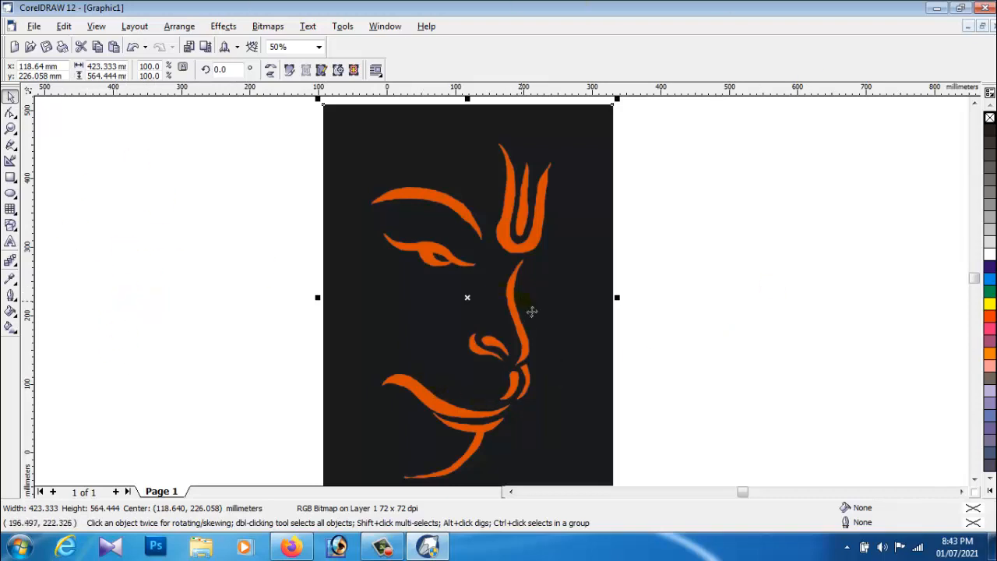
left_click(705, 308)
left_click(526, 292)
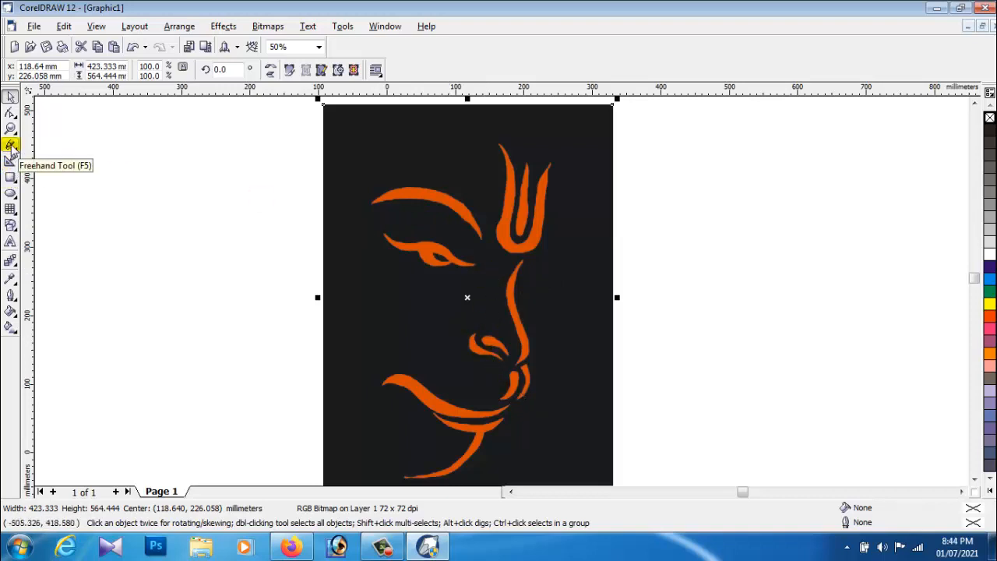
- Activate the Artistic Media tool in preset mode and choose a tapered preset stroke
left_click(10, 145)
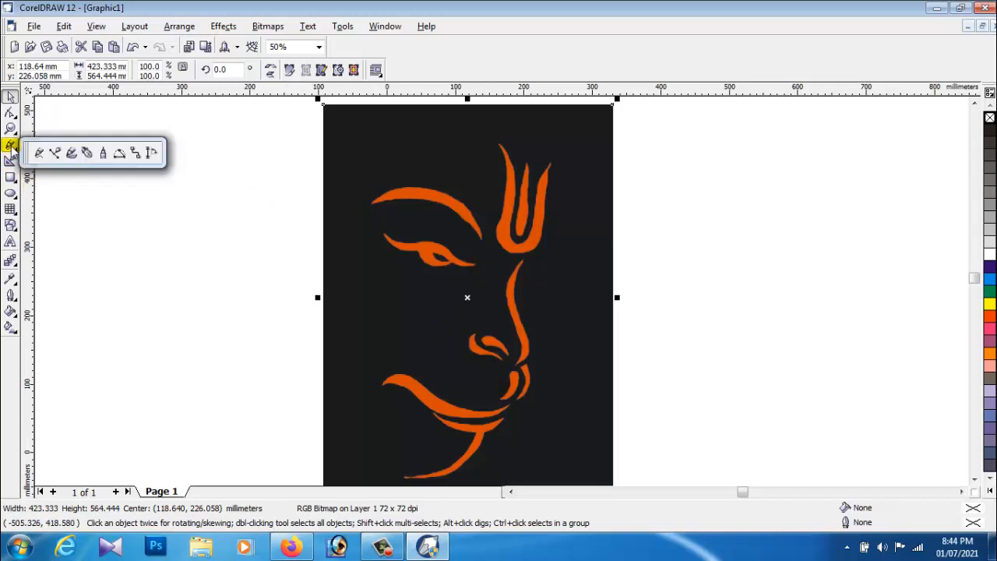
left_click(73, 154)
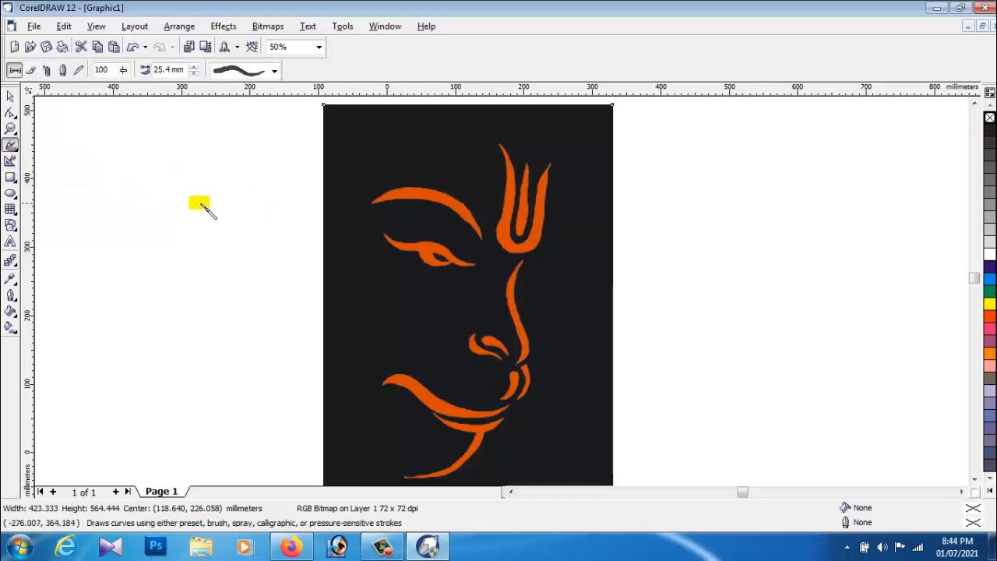
left_click(275, 71)
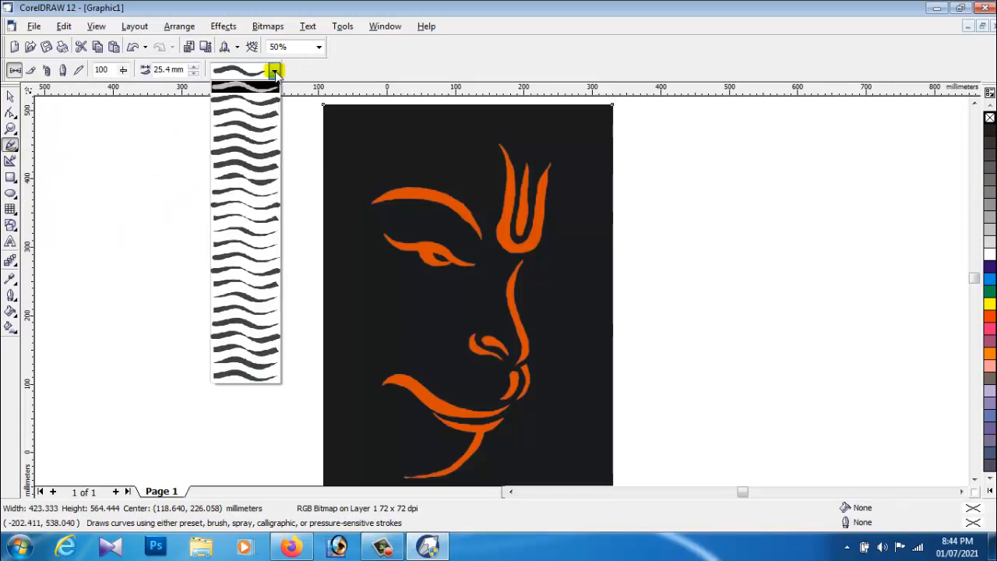
left_click(257, 128)
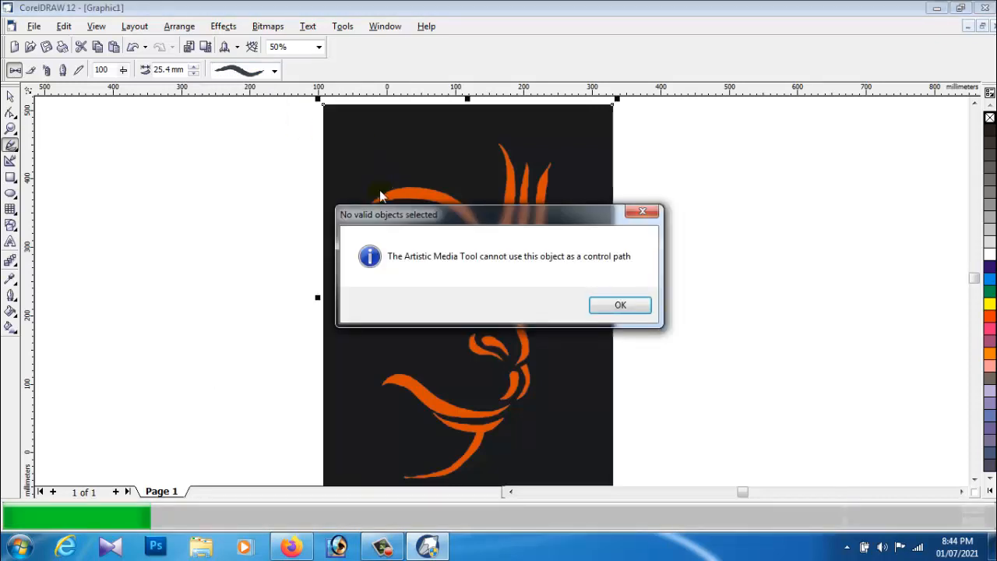
left_click(632, 307)
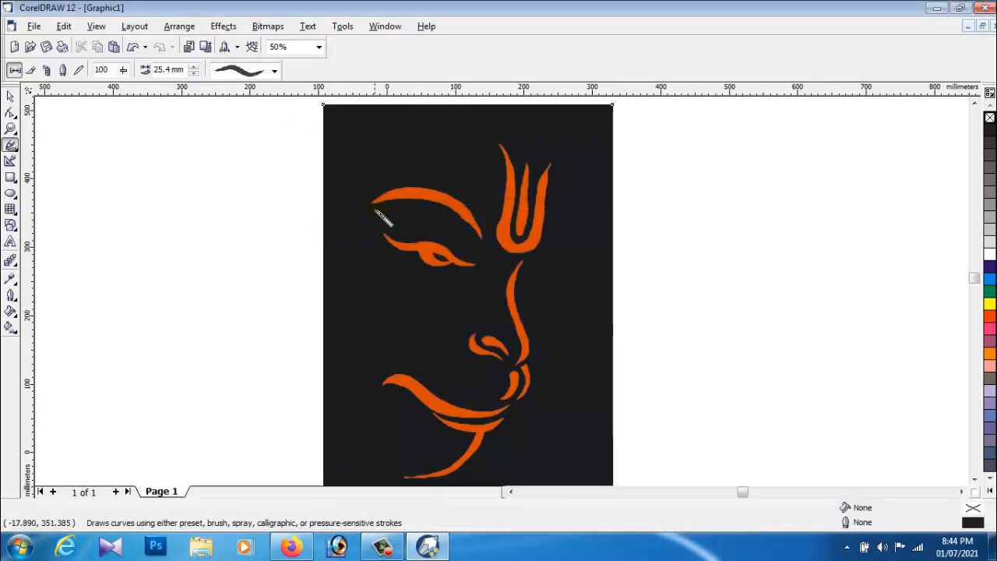
- Trace the eyebrow and the outer U shape of the forehead mark with Artistic Media strokes, filling both with orange
mouse_move(373, 203)
left_mouse_down()
mouse_move(419, 193)
mouse_move(456, 204)
mouse_move(480, 237)
left_mouse_up()
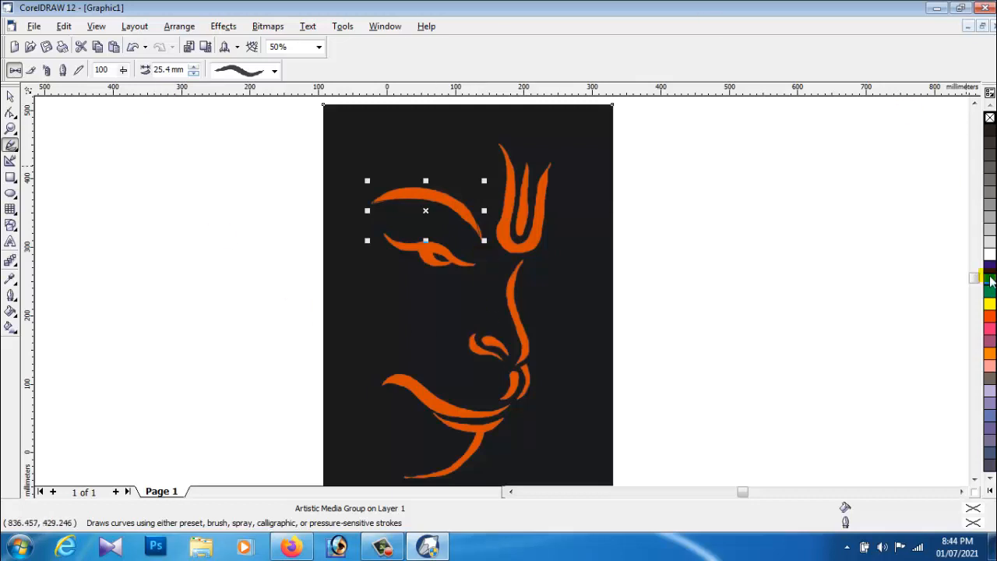
left_click(990, 355)
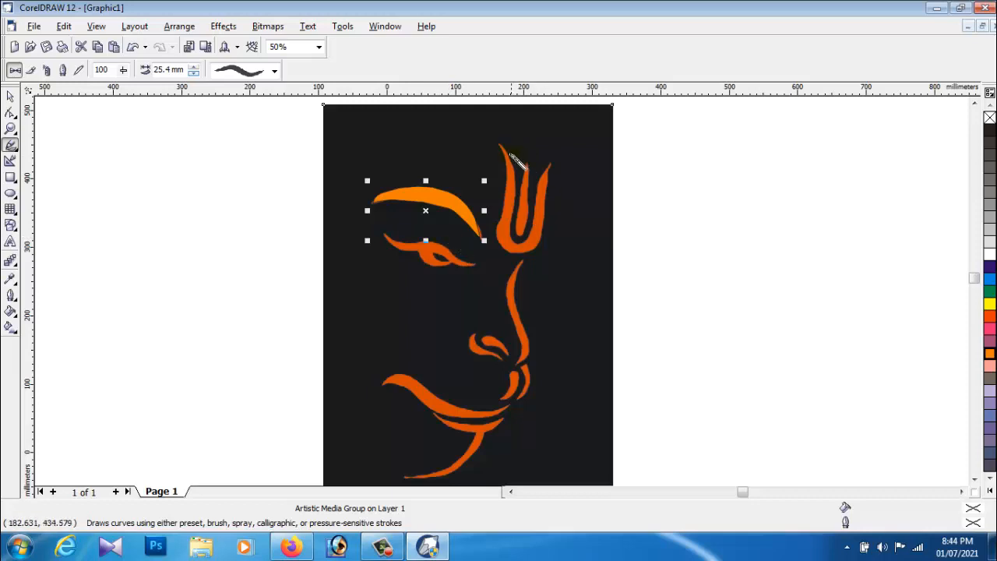
mouse_move(501, 146)
left_mouse_down()
mouse_move(511, 240)
mouse_move(536, 219)
mouse_move(543, 189)
mouse_move(555, 188)
left_mouse_up()
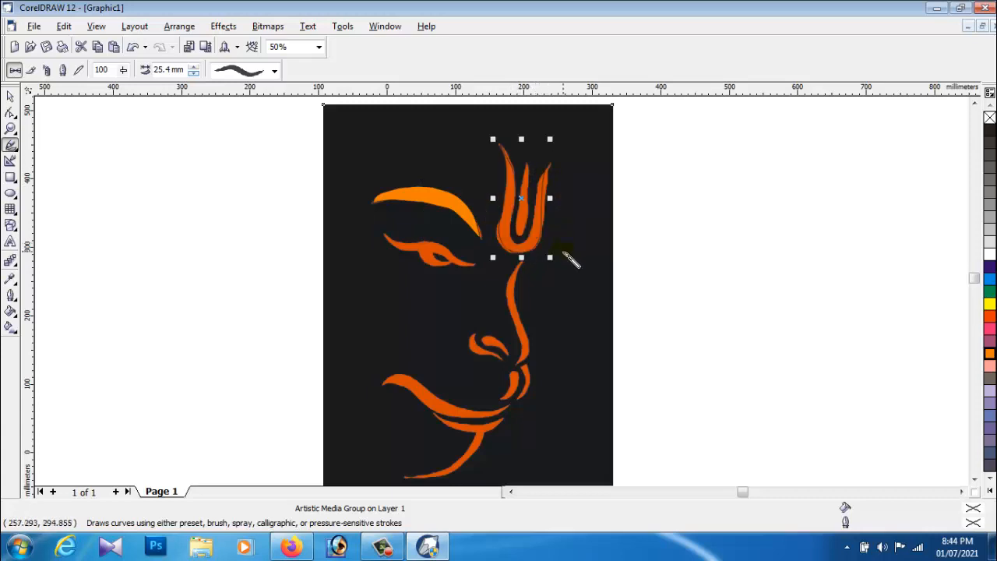
left_click(991, 354)
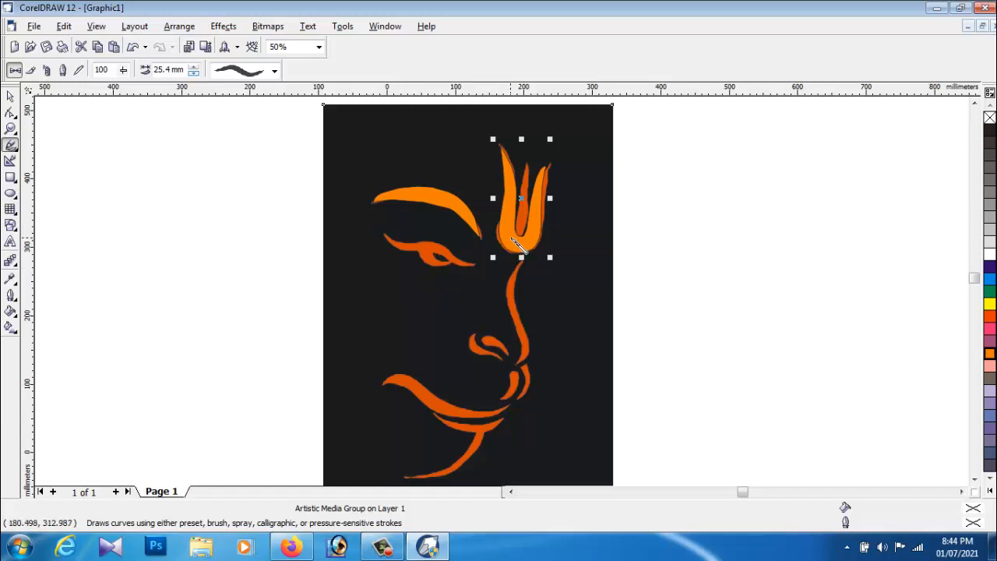
- Reduce the Artistic Media width to 16.4 mm on the forehead mark's stroke and remove that stroke
left_click(194, 73)
left_click(194, 73)
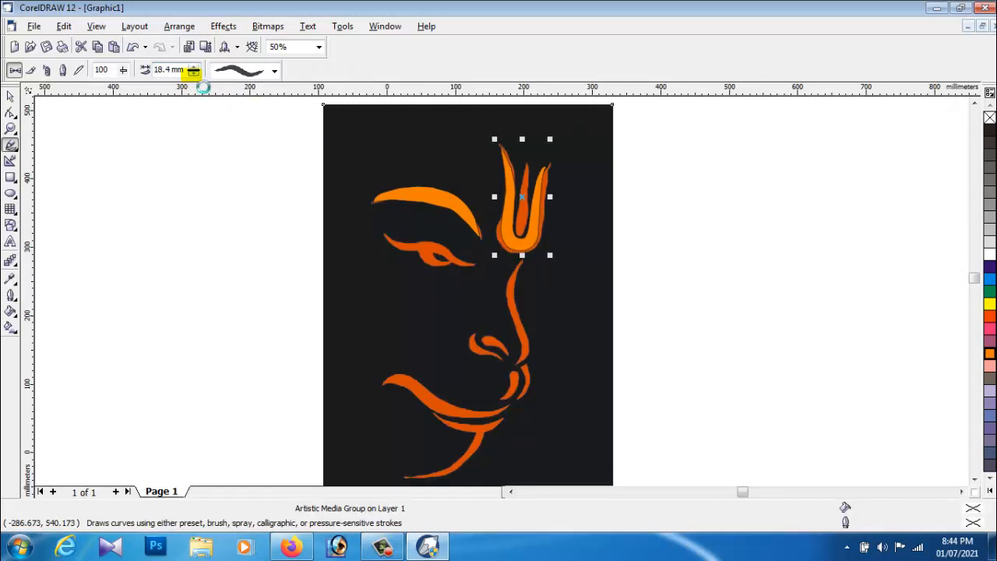
left_click(194, 74)
left_click(194, 73)
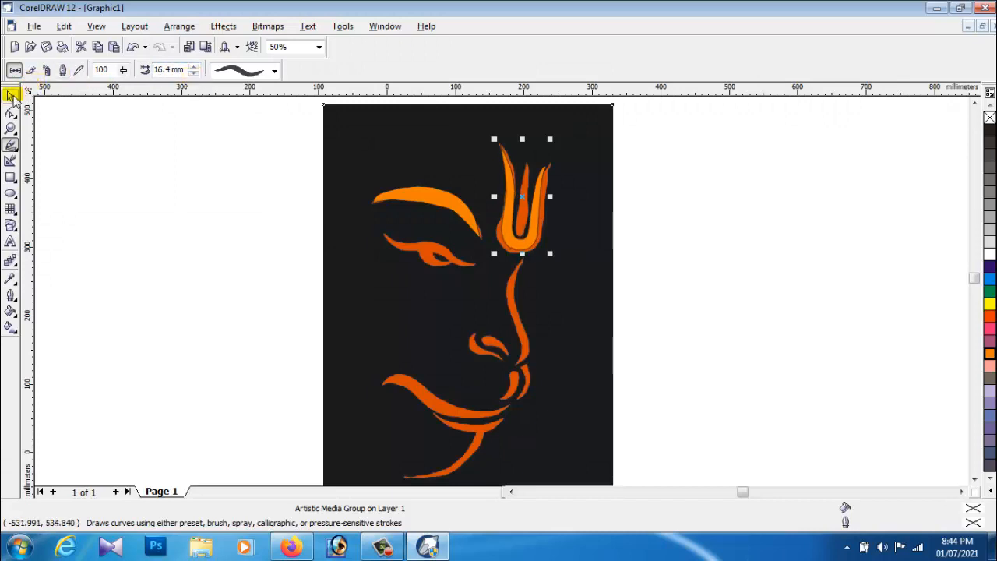
left_click(11, 95)
left_click(478, 246)
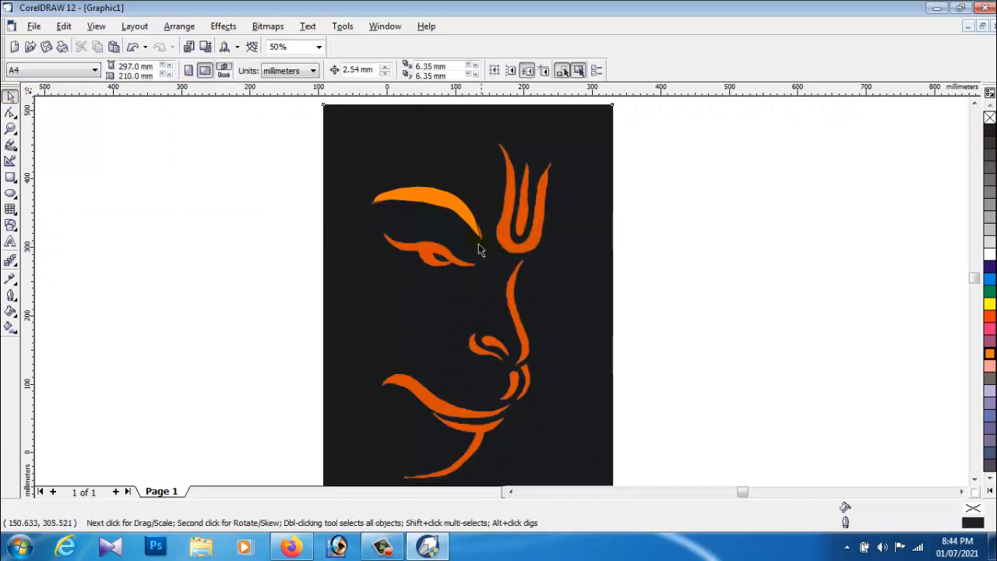
- Undo the eyebrow strokes and retrace the eyebrow with a 16.4 mm wide Artistic Media stroke
left_click(11, 145)
mouse_move(236, 159)
left_mouse_down()
mouse_move(251, 185)
mouse_move(338, 221)
mouse_move(372, 203)
mouse_move(431, 196)
mouse_move(483, 244)
left_mouse_up()
key("ctrl+z")
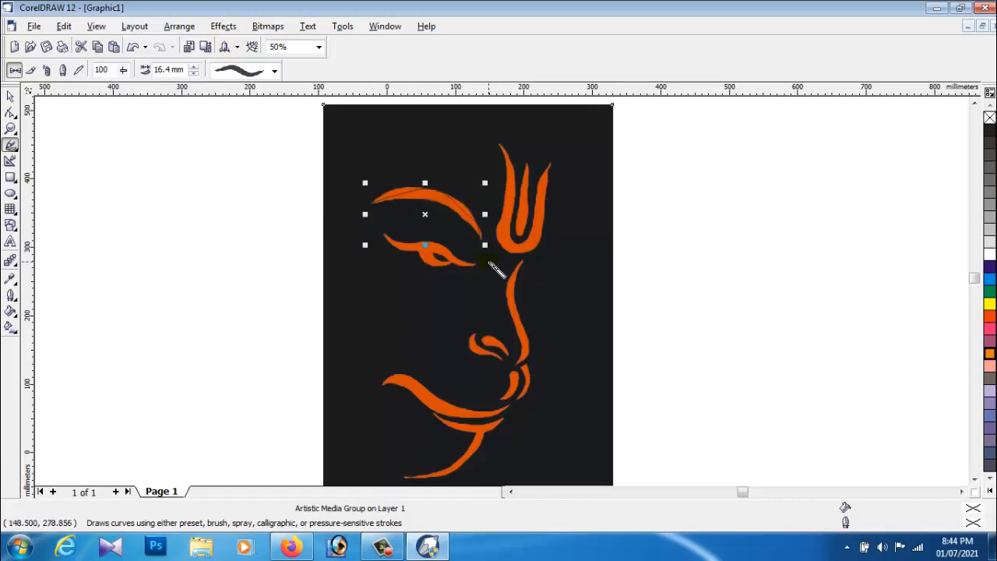
key("ctrl+z")
mouse_move(374, 202)
left_mouse_down()
mouse_move(425, 193)
mouse_move(474, 220)
mouse_move(494, 253)
left_mouse_up()
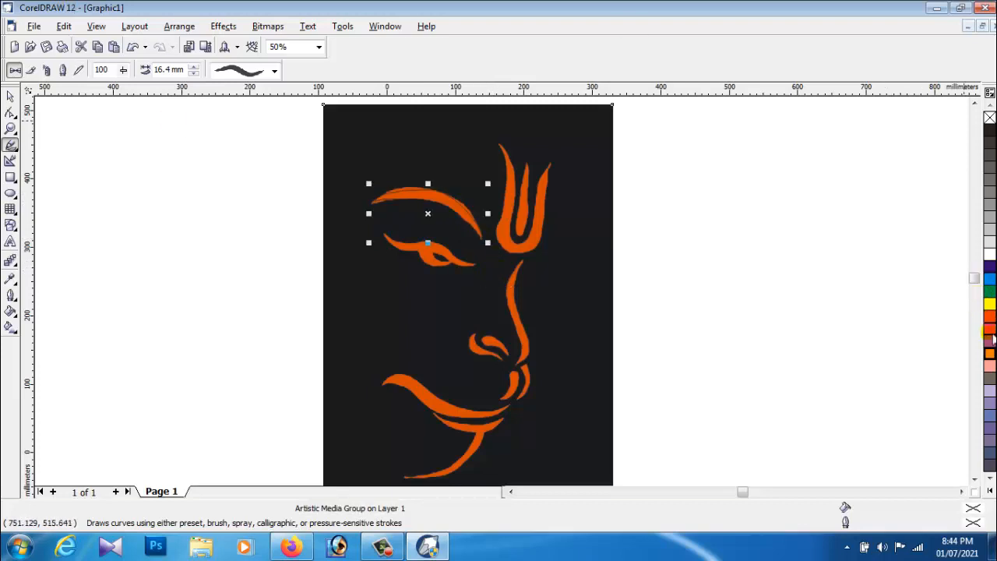
- Fill the eyebrow stroke with orange and try tracing the forehead mark's outer U with a 16.4 mm wide Artistic Media stroke
left_click(989, 353)
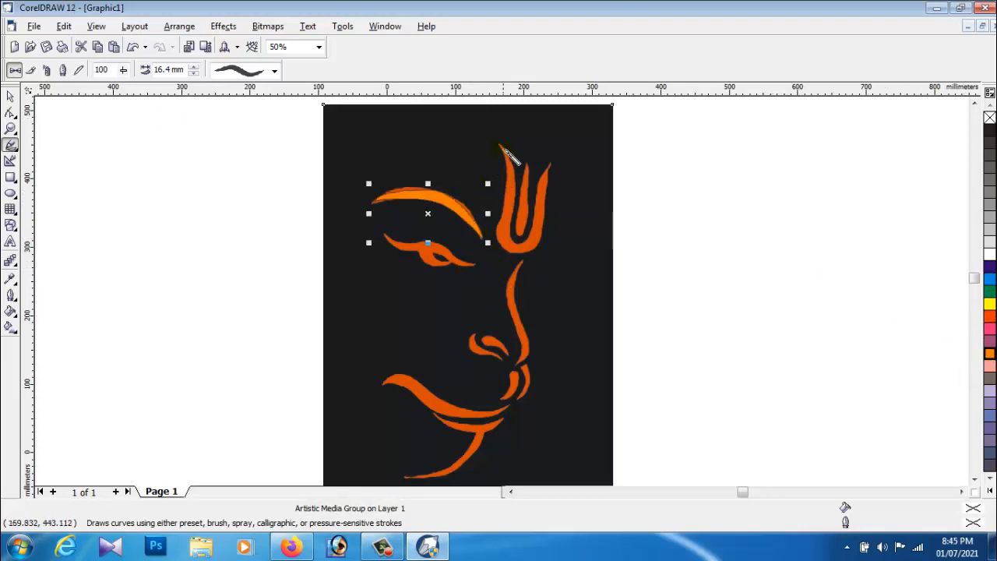
mouse_move(506, 163)
left_mouse_down()
mouse_move(510, 239)
mouse_move(525, 247)
mouse_move(546, 186)
mouse_move(577, 171)
left_mouse_up()
key("Escape")
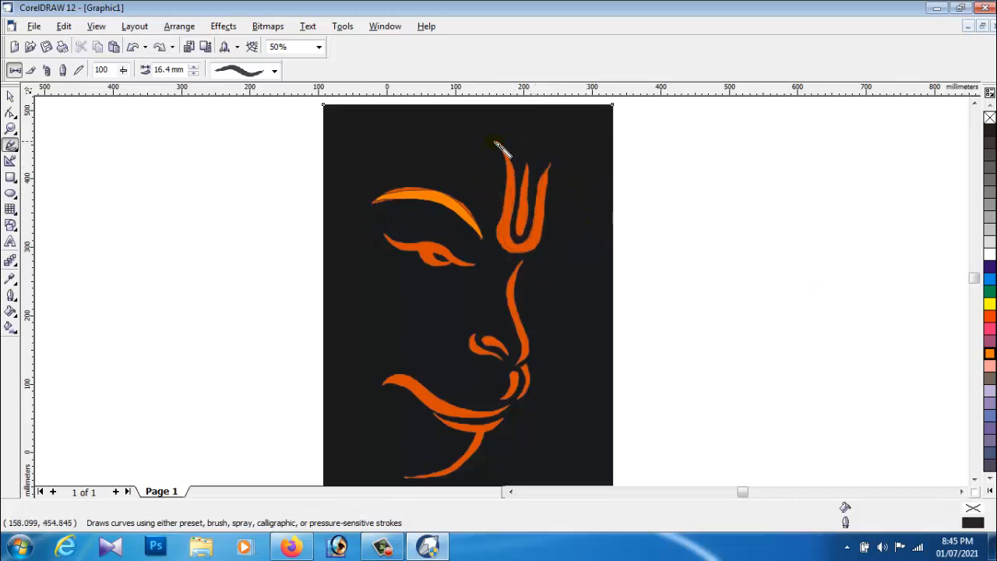
mouse_move(499, 148)
left_mouse_down()
mouse_move(514, 184)
mouse_move(516, 253)
left_mouse_up()
key("Escape")
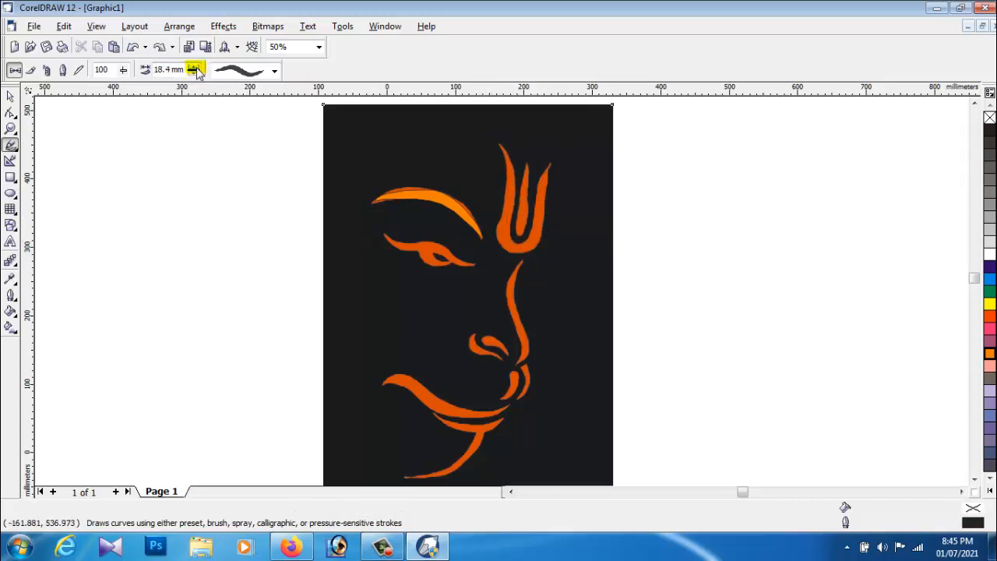
- Trace the forehead mark's outer U with an 18.4 mm wide Artistic Media stroke and fill it with orange
mouse_move(505, 165)
left_mouse_down()
mouse_move(509, 243)
mouse_move(531, 245)
mouse_move(556, 164)
left_mouse_up()
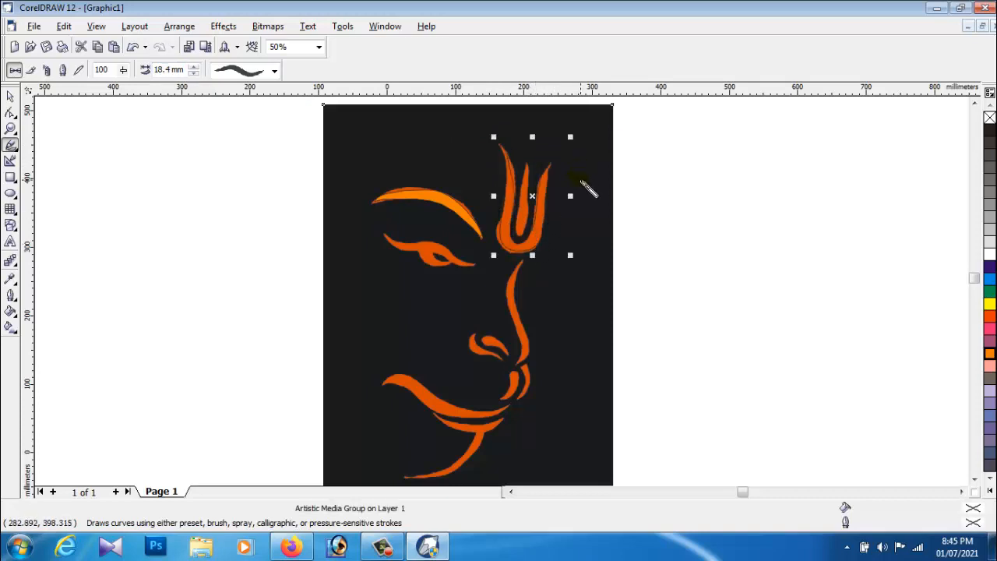
left_click(989, 353)
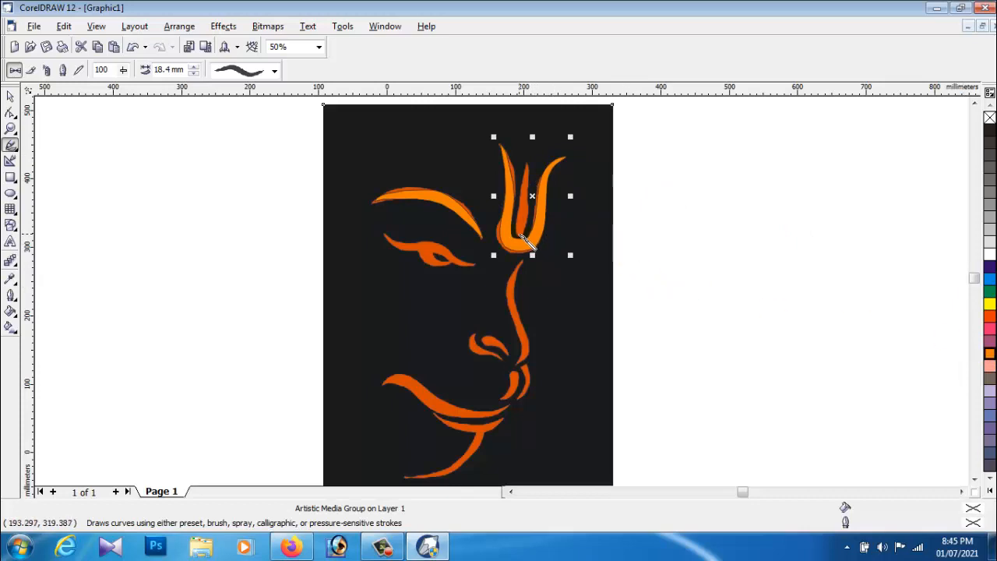
- Choose the preset stroke with a rounded start and trace the forehead mark's middle line from bottom to top
left_click(274, 71)
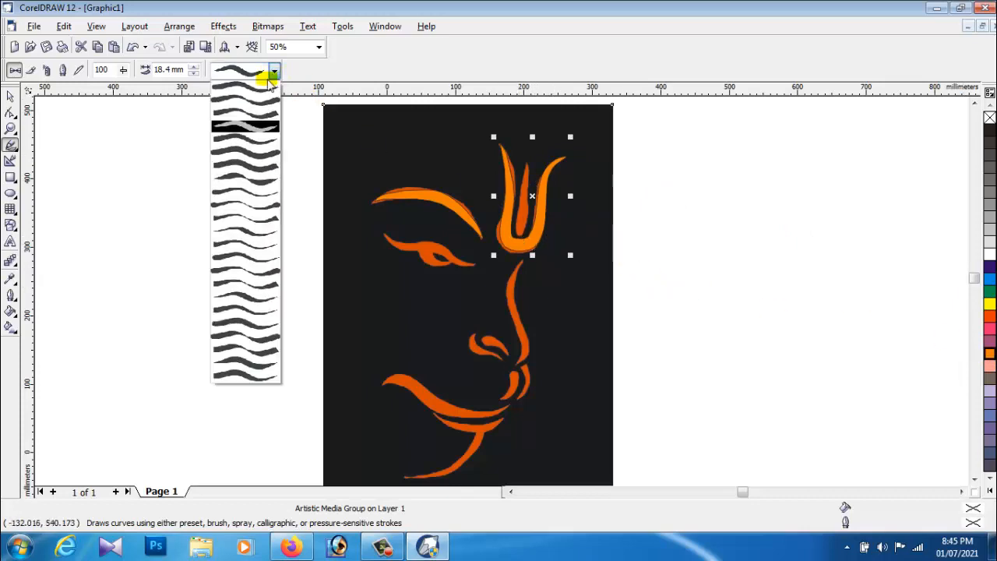
left_click(265, 84)
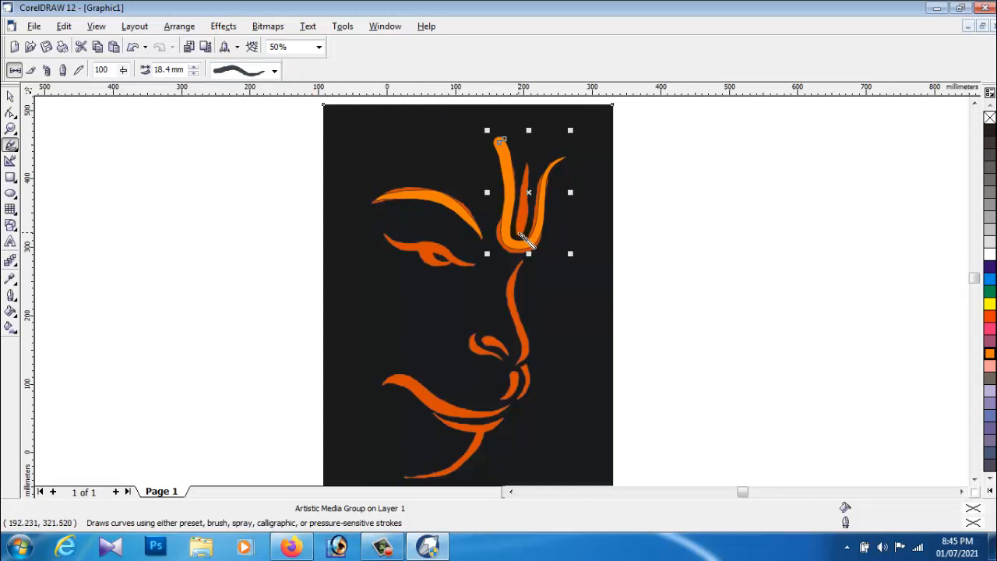
left_click_drag(521, 227, 529, 162)
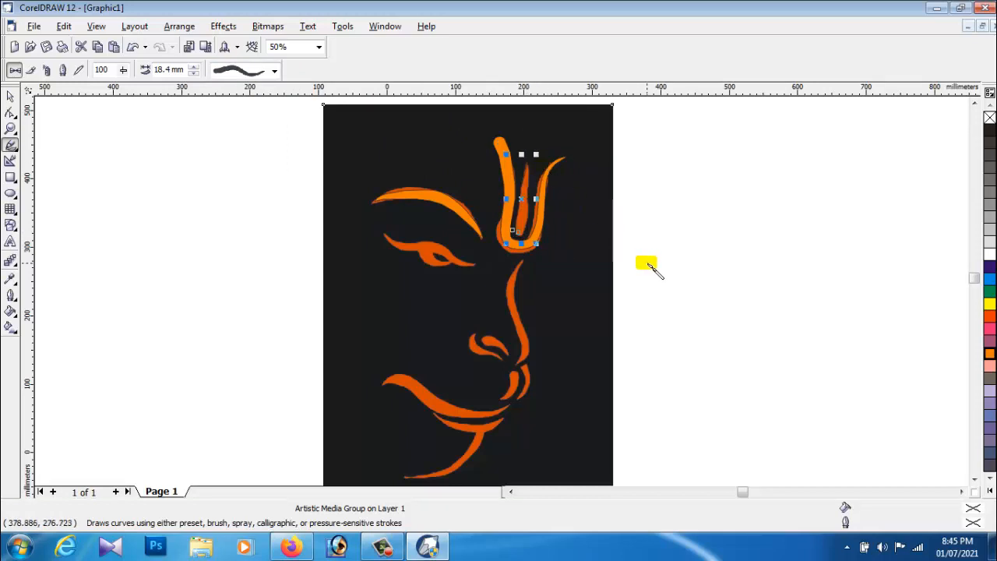
- Remove the outer U stroke from the forehead mark and fill the middle stroke with orange
left_click(11, 96)
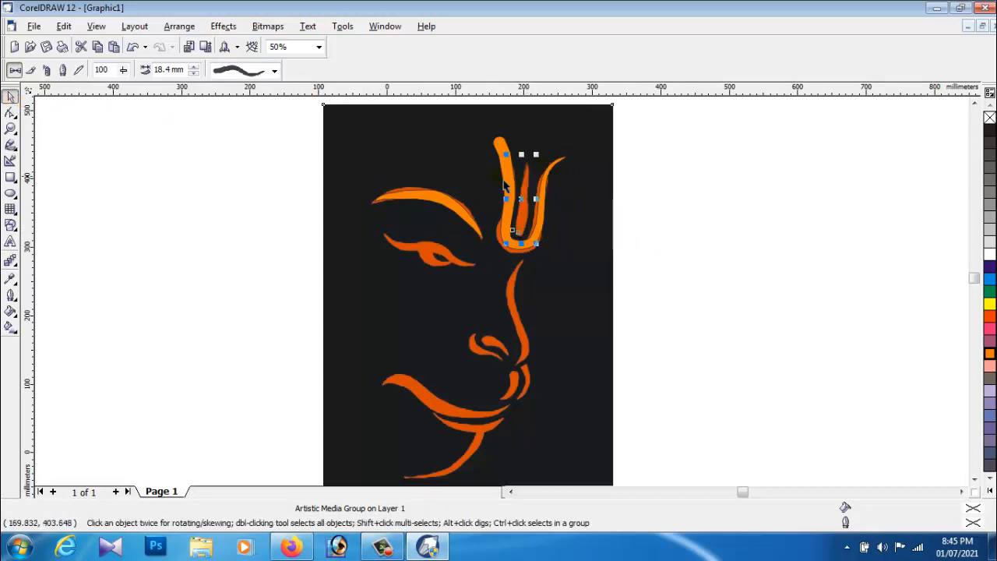
left_click_drag(508, 182, 451, 185)
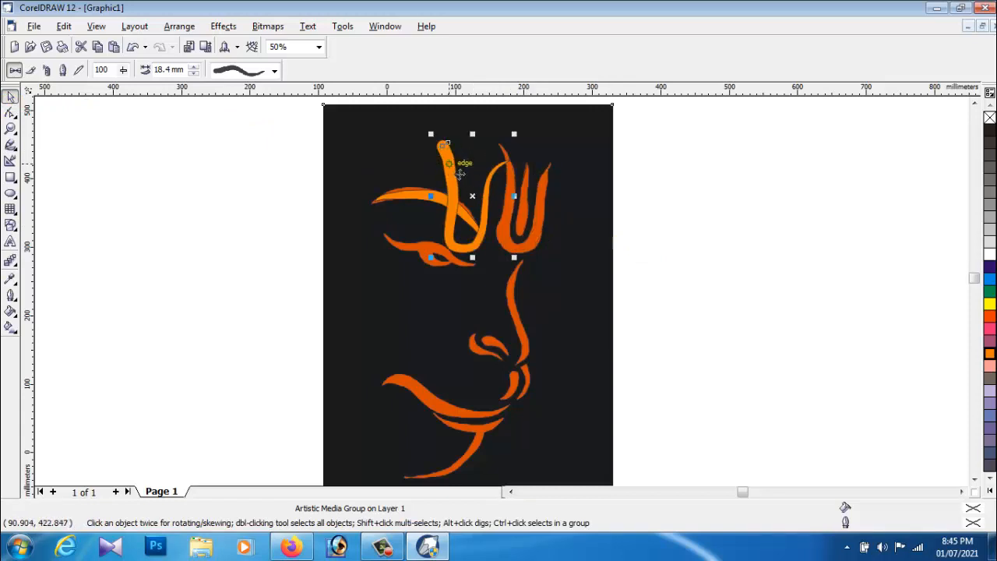
key("ctrl+z")
left_click(518, 224)
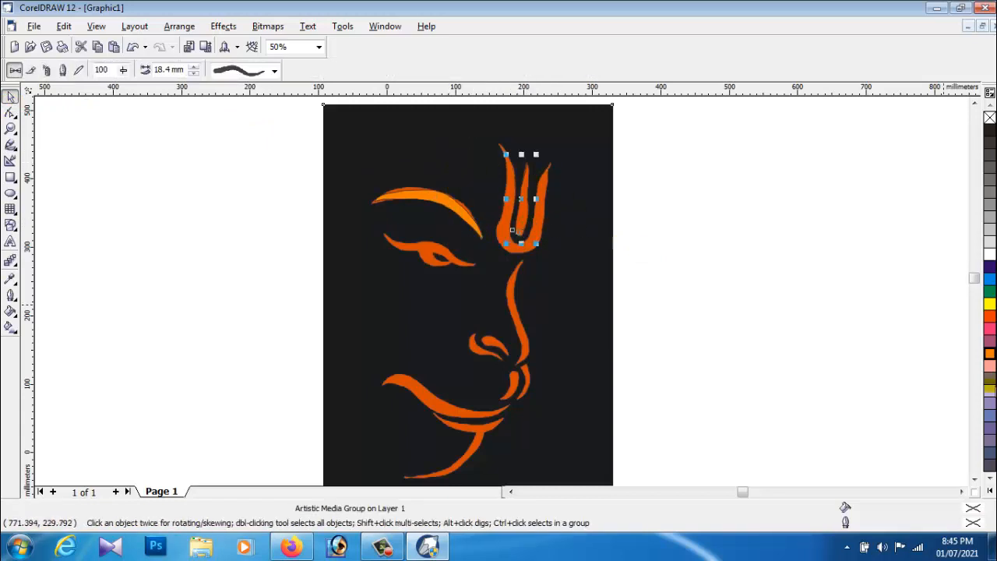
left_click(988, 356)
left_click(695, 237)
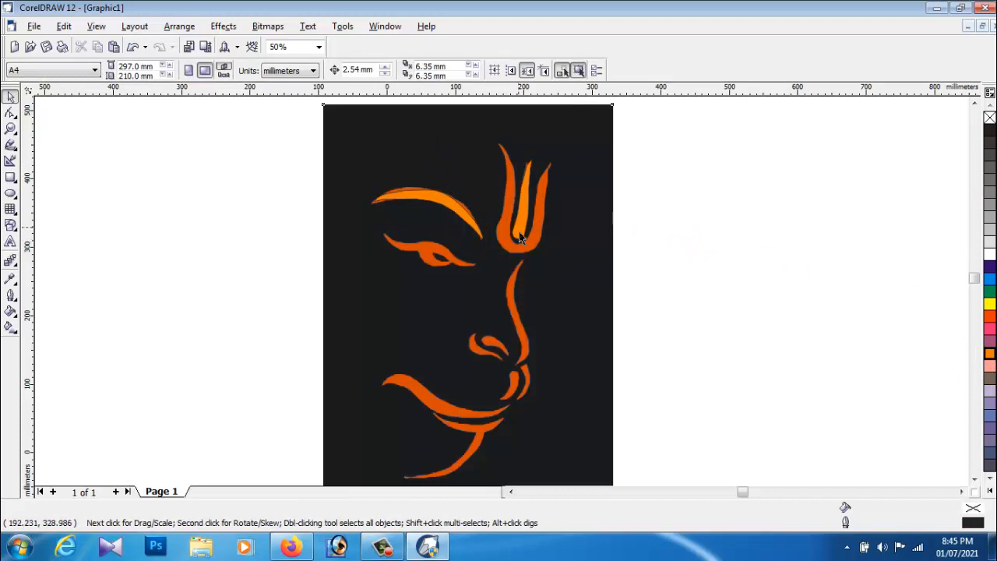
left_click(522, 240)
left_click(546, 257)
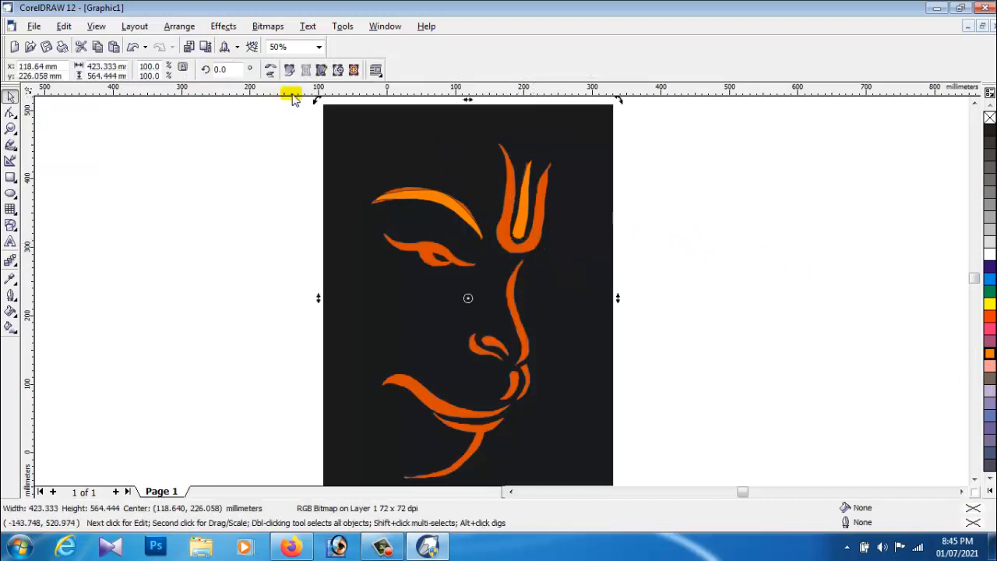
- Retrace the forehead mark's outer U with the preset stroke tapered at both ends and fill it with yellow
left_click(10, 144)
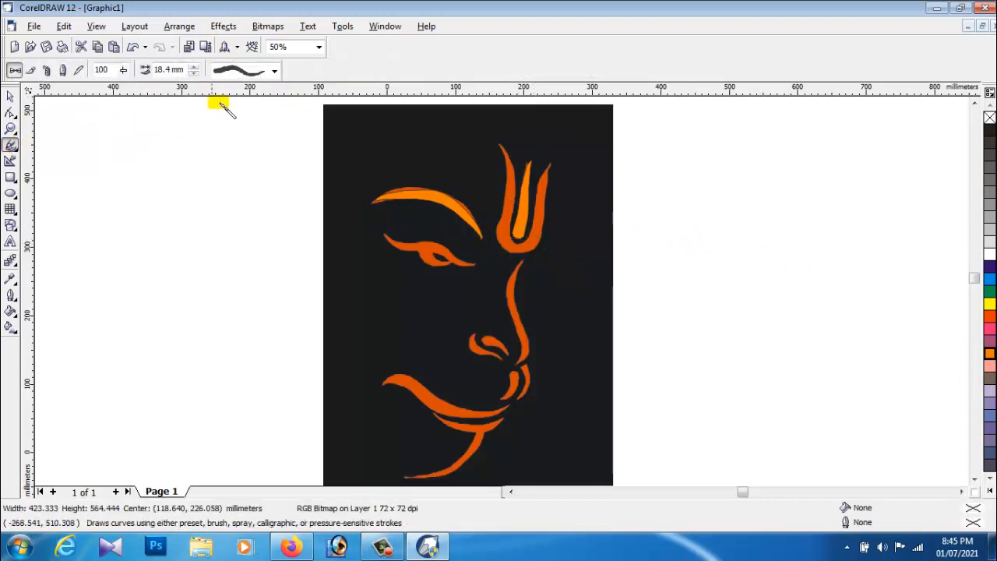
left_click(274, 71)
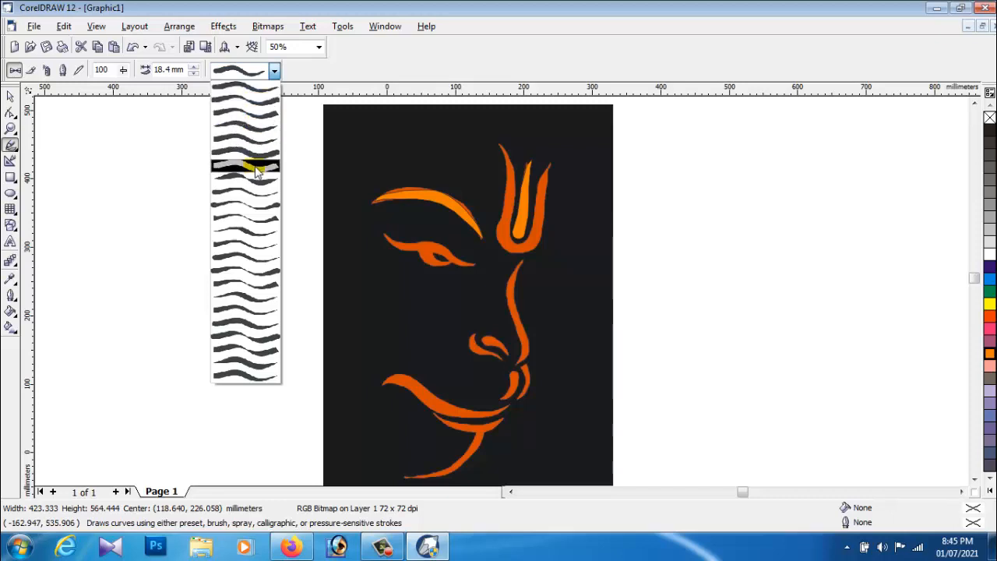
left_click(251, 128)
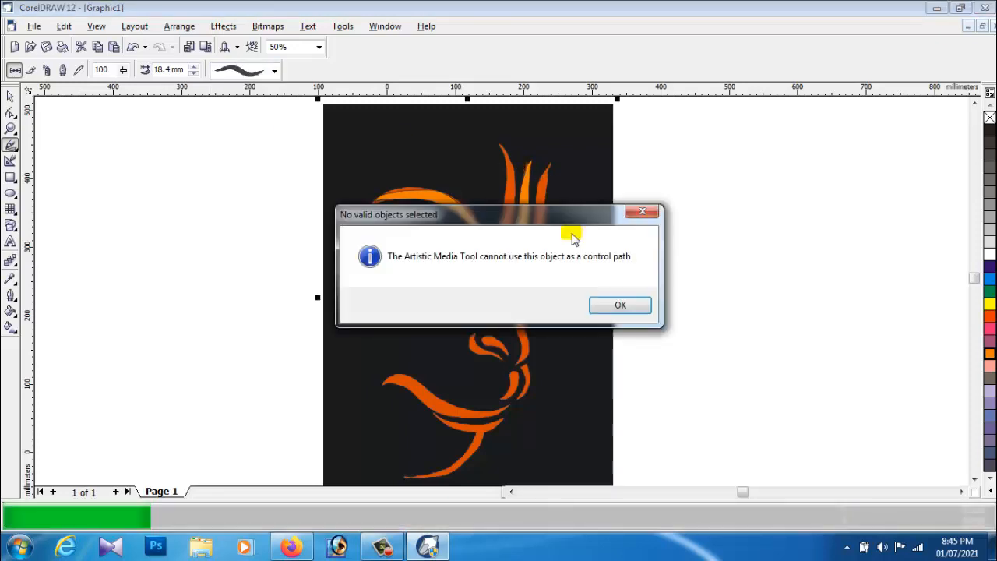
left_click(606, 304)
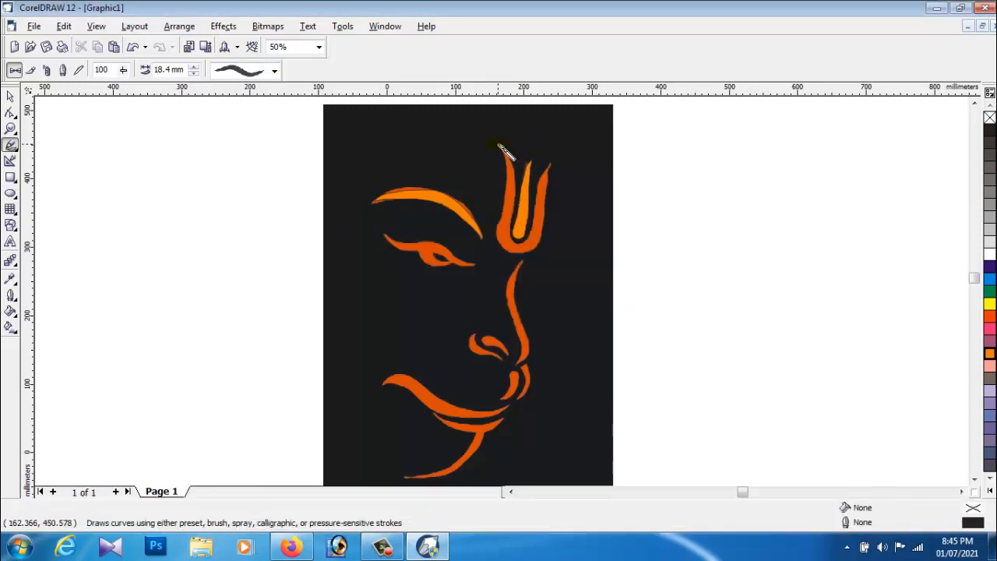
mouse_move(503, 150)
left_mouse_down()
mouse_move(505, 234)
mouse_move(521, 251)
mouse_move(537, 238)
mouse_move(544, 180)
mouse_move(586, 170)
left_mouse_up()
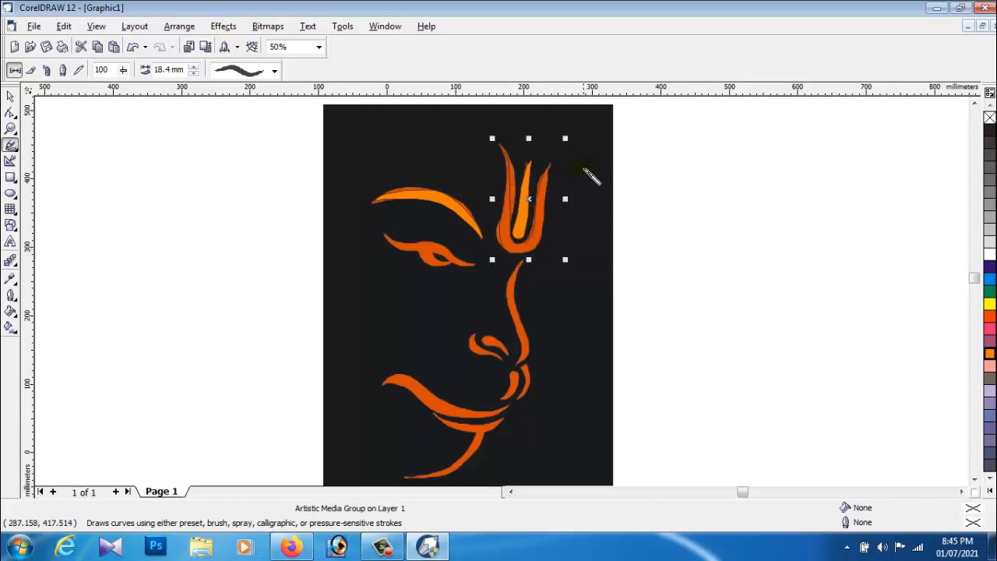
left_click(989, 305)
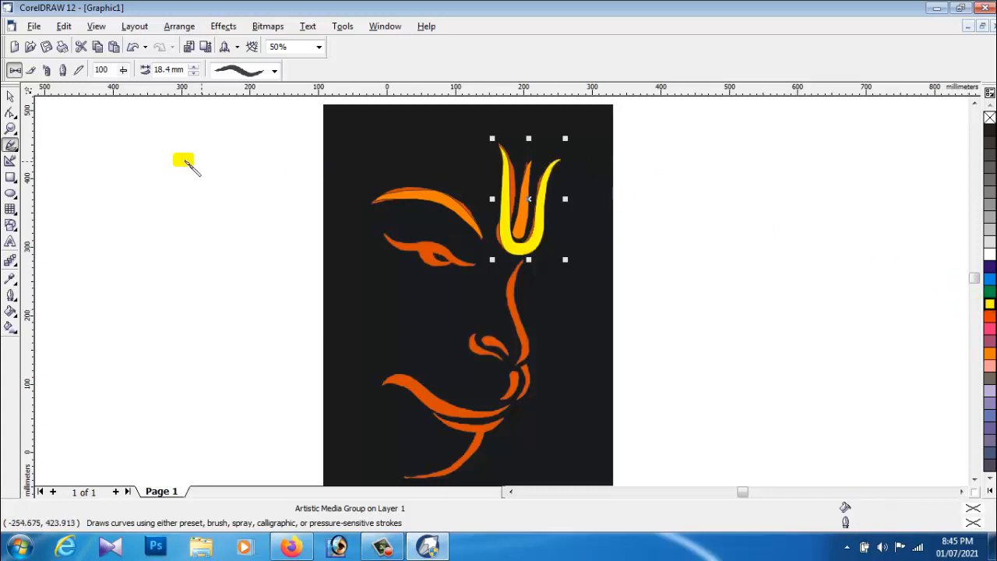
- Fill the forehead mark's middle stroke with yellow
left_click(10, 95)
left_click(525, 226, "ctrl")
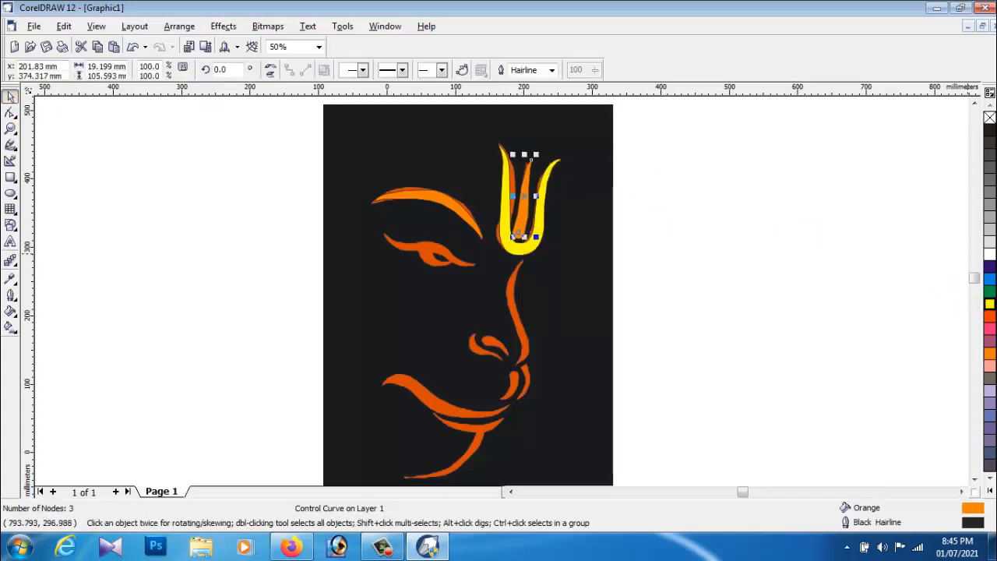
left_click(989, 306)
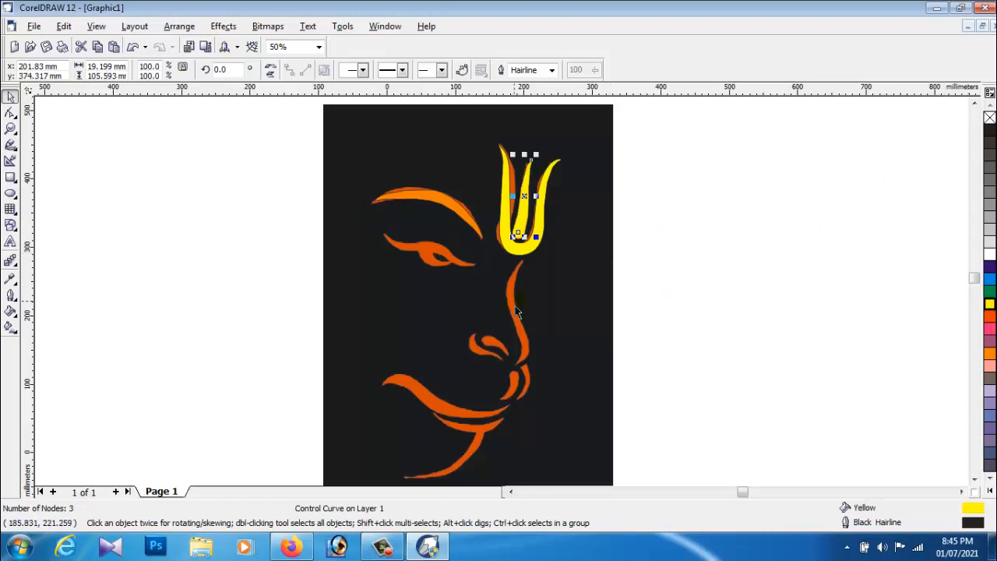
left_click(571, 306)
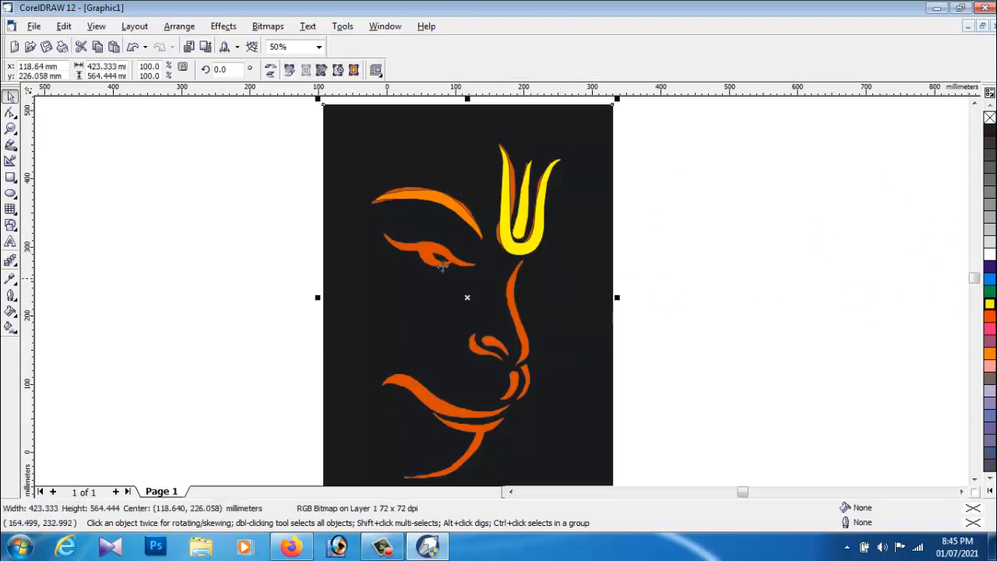
- Trace the upper eyelid with an 18.4 mm wide tapered Artistic Media stroke and fill it with yellow
left_click(10, 147)
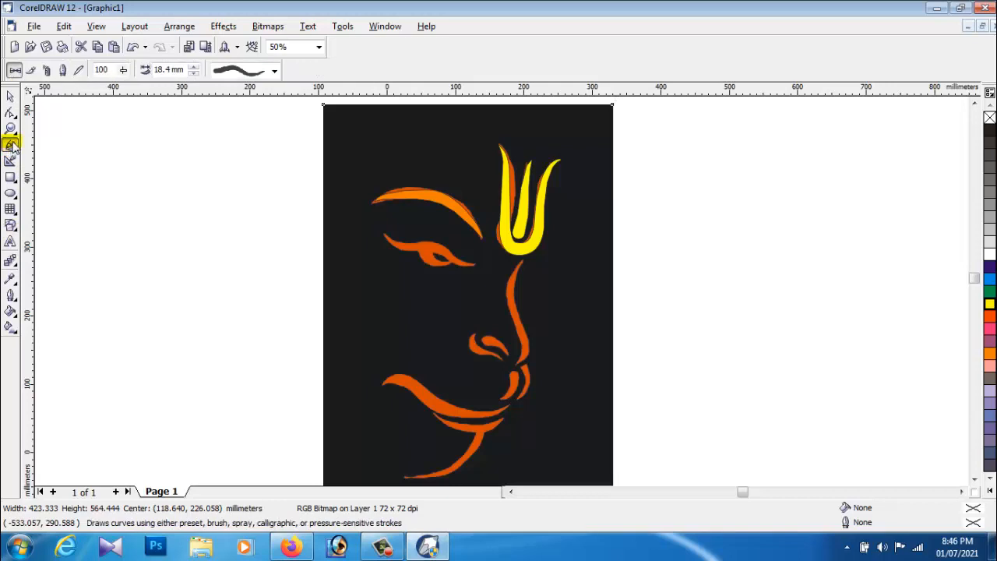
left_click(274, 71)
left_click(265, 132)
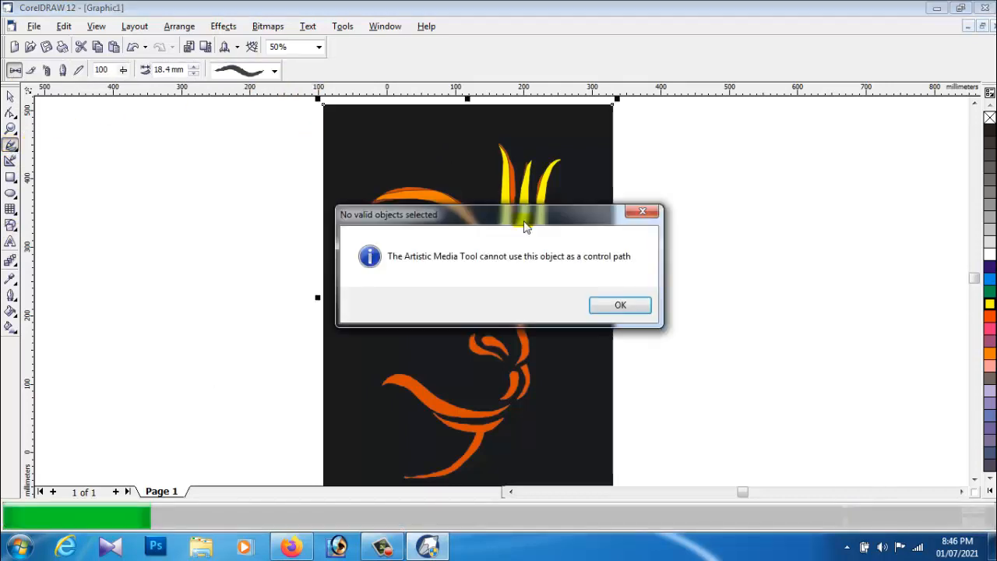
left_click(631, 307)
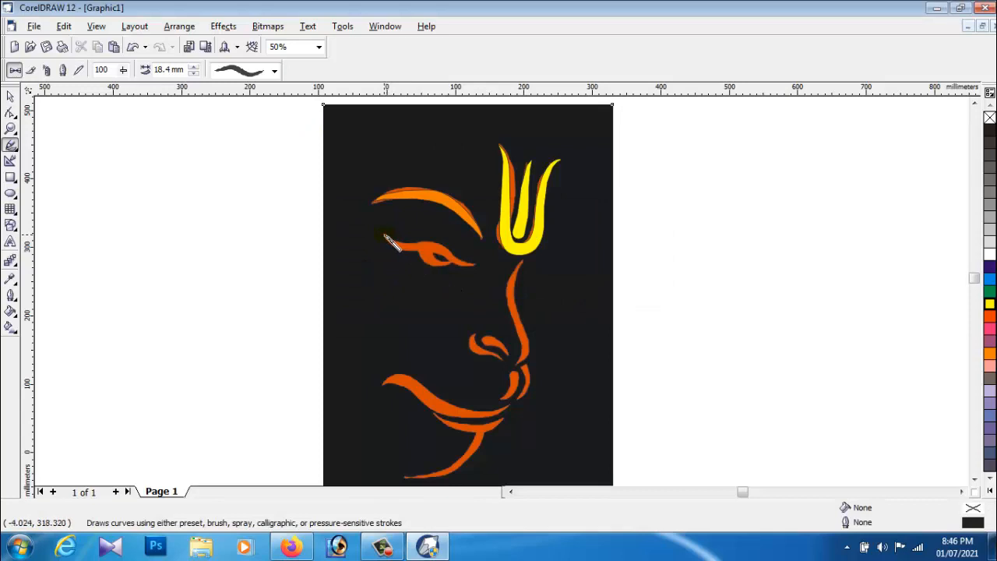
left_click_drag(384, 235, 477, 269)
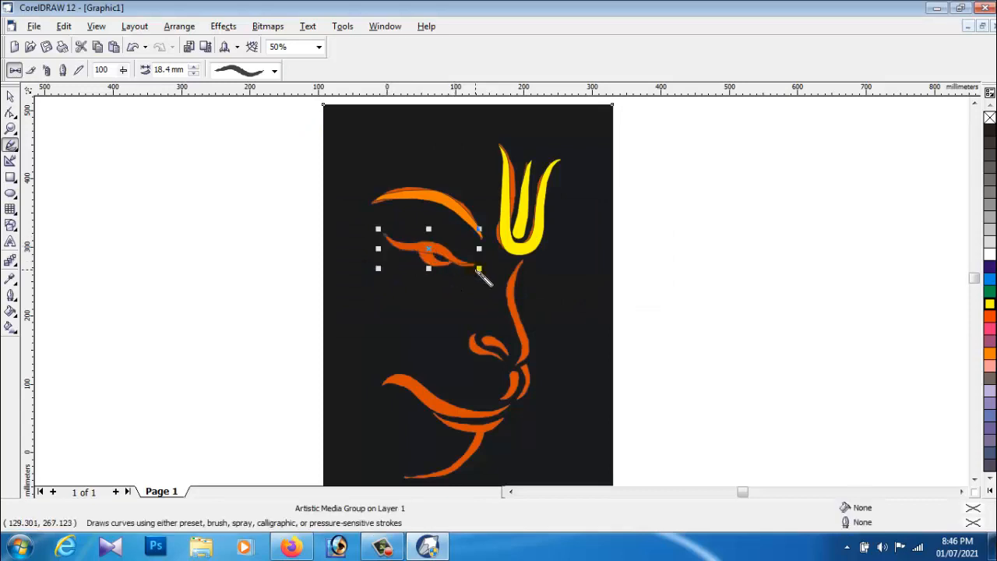
left_click(989, 305)
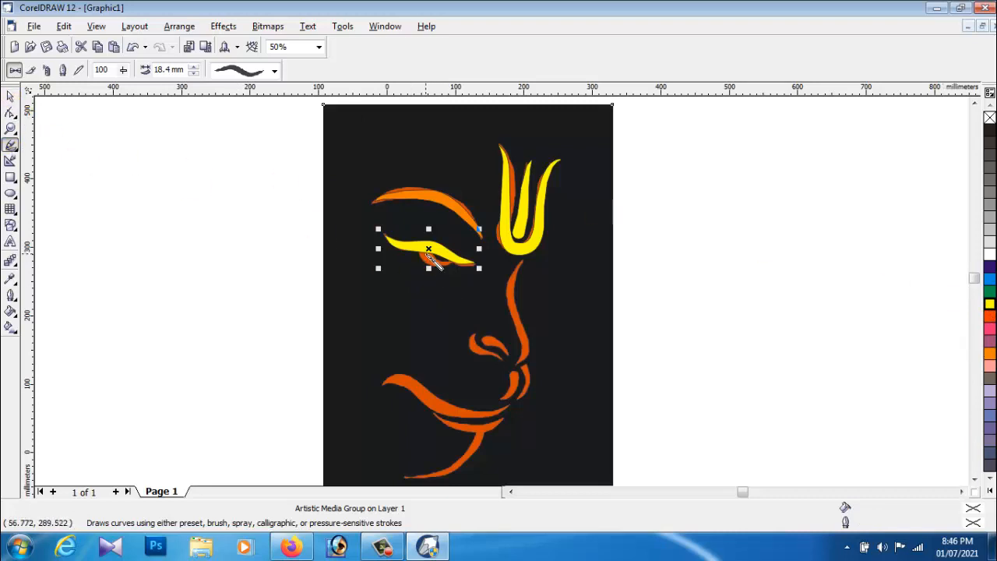
- Try a yellow-filled tapered stroke along the eye's lower edge and shift it closer to the upper eyelid
left_click_drag(427, 260, 478, 266)
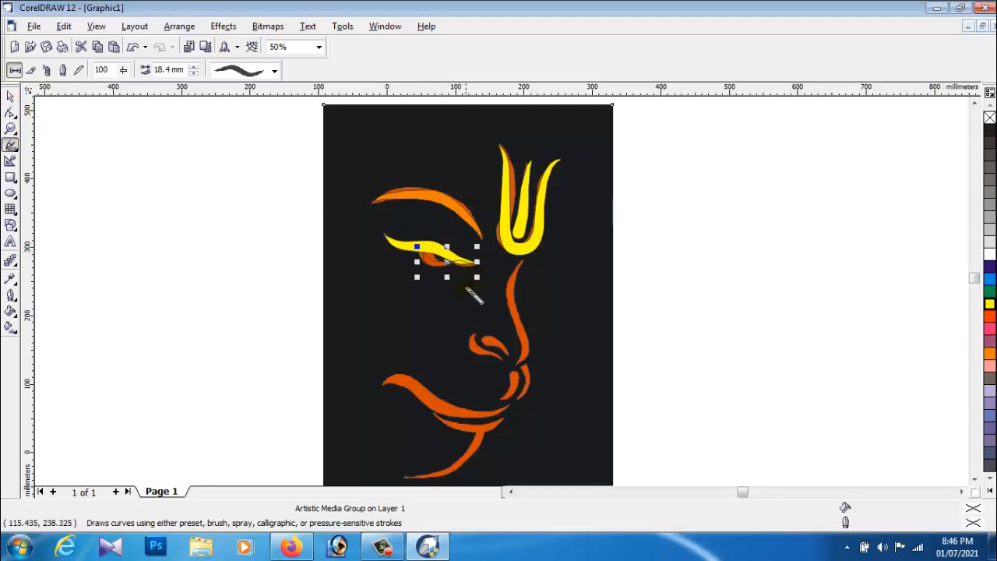
left_click(989, 306)
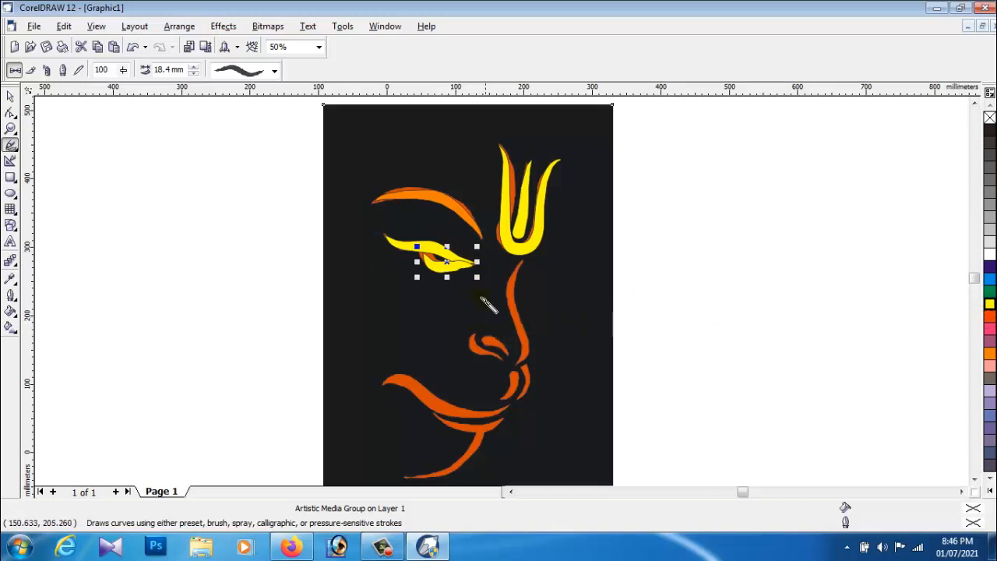
left_click(10, 95)
left_click_drag(440, 267, 433, 262)
left_click(433, 262)
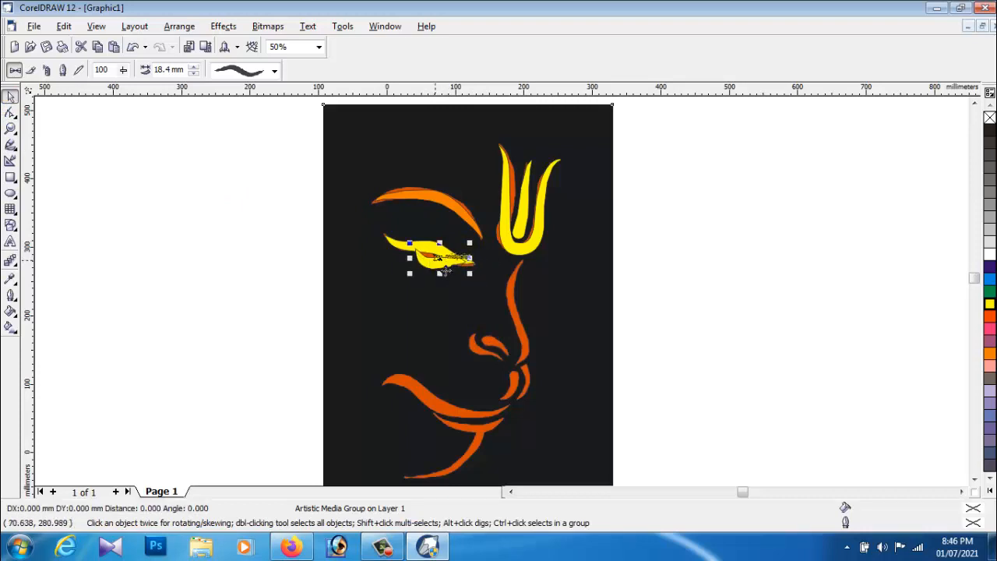
- Try to adjust the lower eyelid stroke's placement, and remove that stroke
left_click(440, 259)
mouse_move(477, 257)
left_mouse_down()
mouse_move(444, 278)
mouse_move(440, 270)
mouse_move(463, 282)
mouse_move(455, 312)
left_mouse_up()
left_click(449, 296)
left_click(451, 279)
left_click(454, 304)
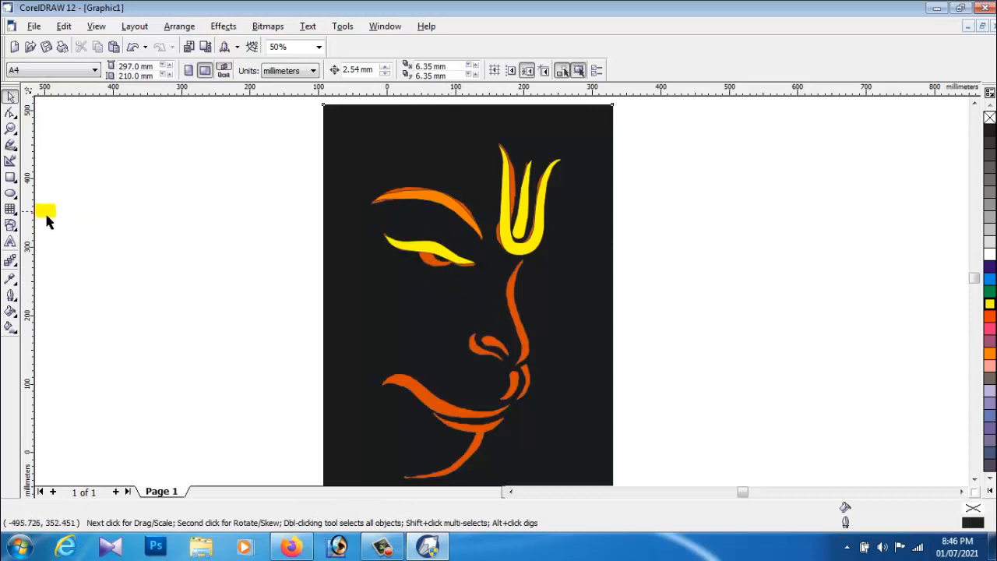
- Trace the eye's lower edge with an 18.4 mm wide Artistic Media stroke using the list's first preset and fill it with yellow
left_click(11, 146)
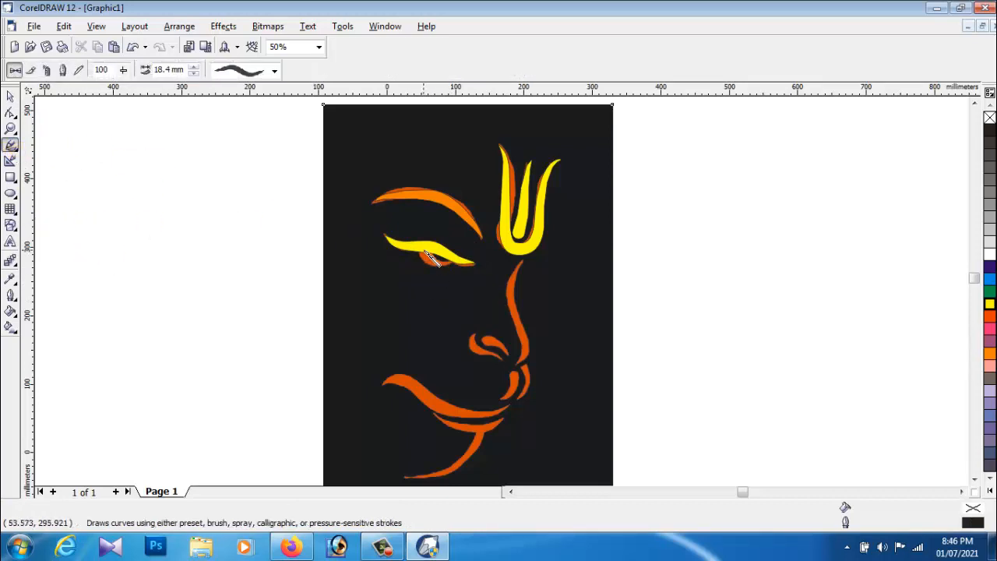
left_click(273, 71)
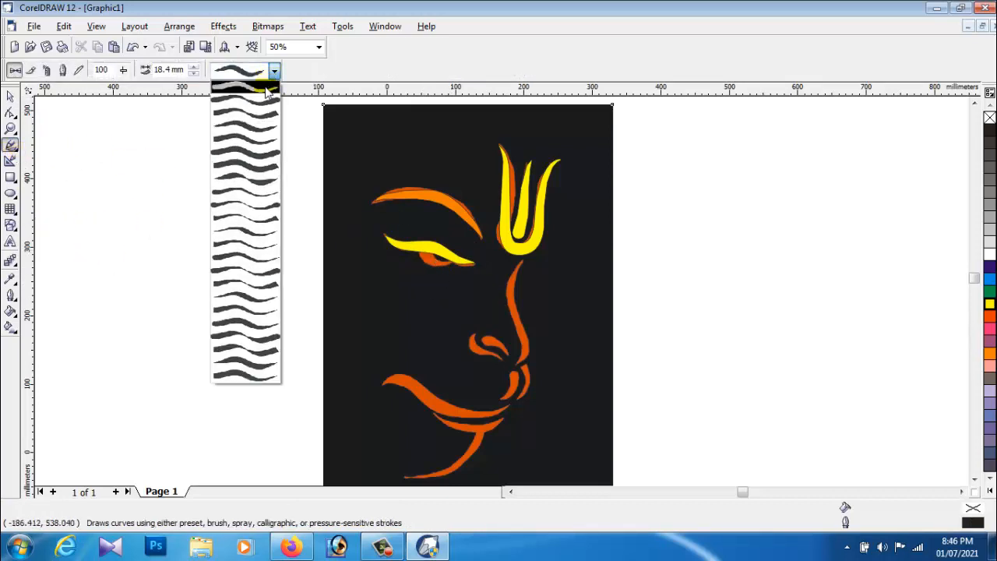
left_click(267, 89)
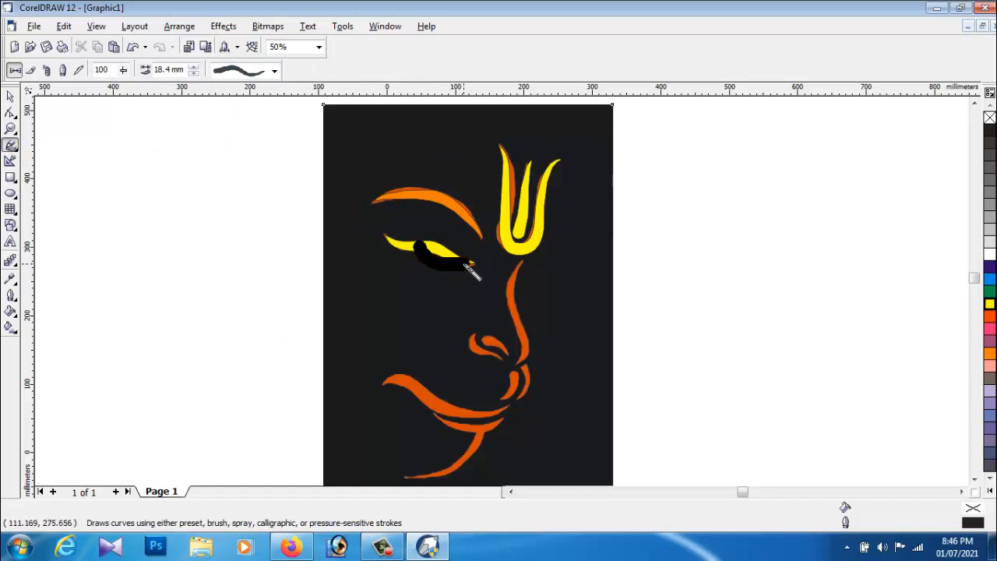
left_click_drag(476, 269, 475, 271)
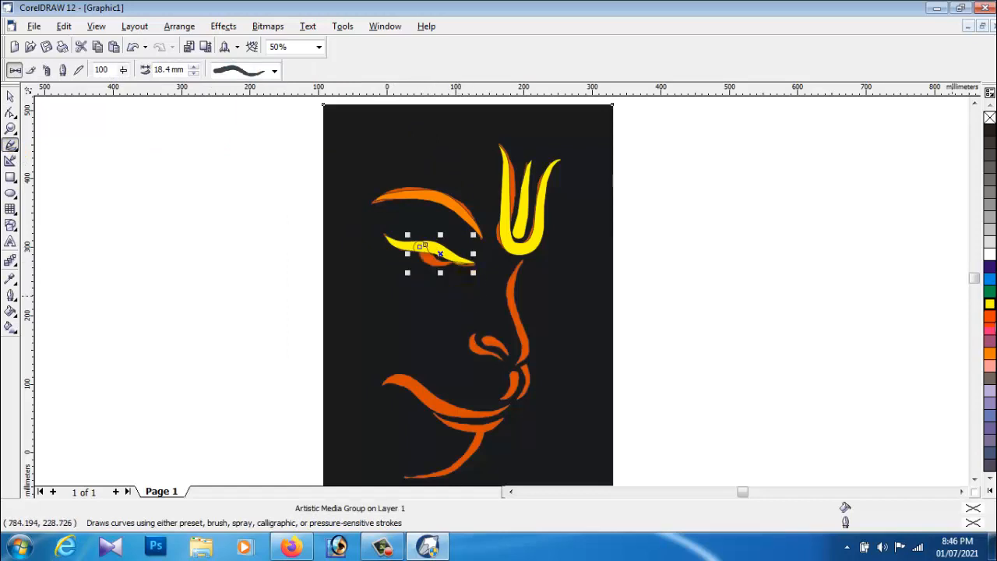
left_click(990, 305)
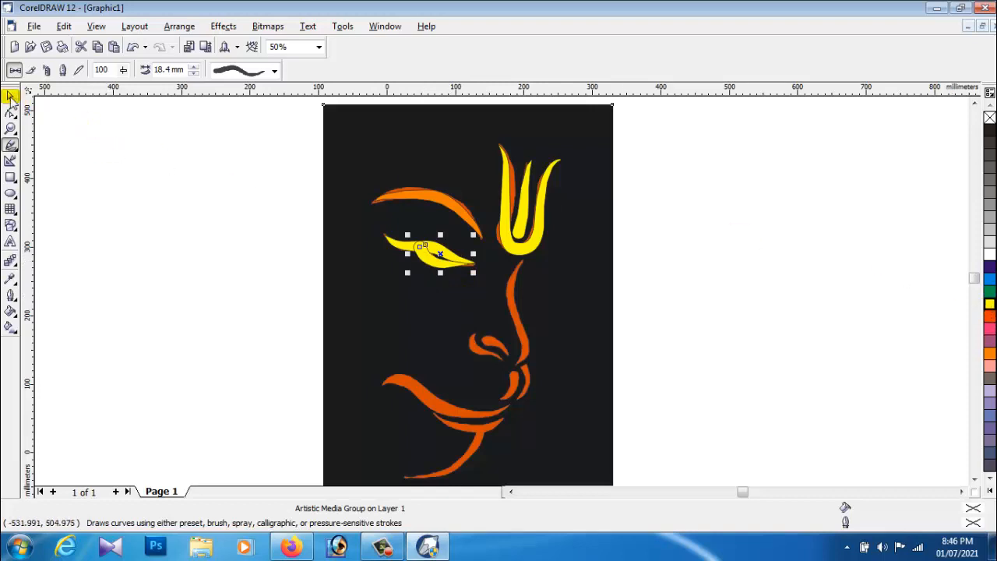
- Send the yellow lower eyelid stroke to the back of the stacking order
left_click(11, 95)
left_click(445, 285)
left_click(434, 272)
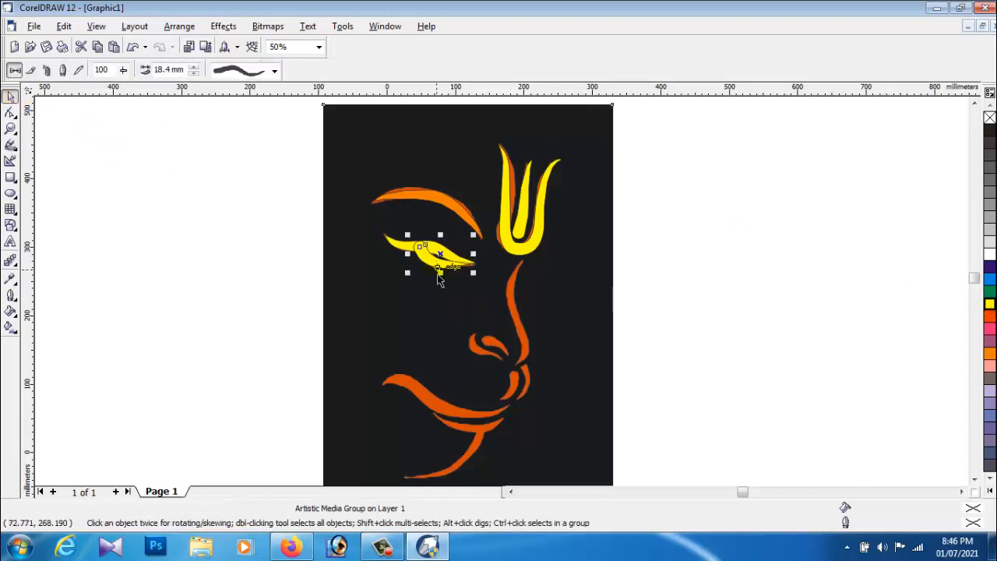
left_click(176, 27)
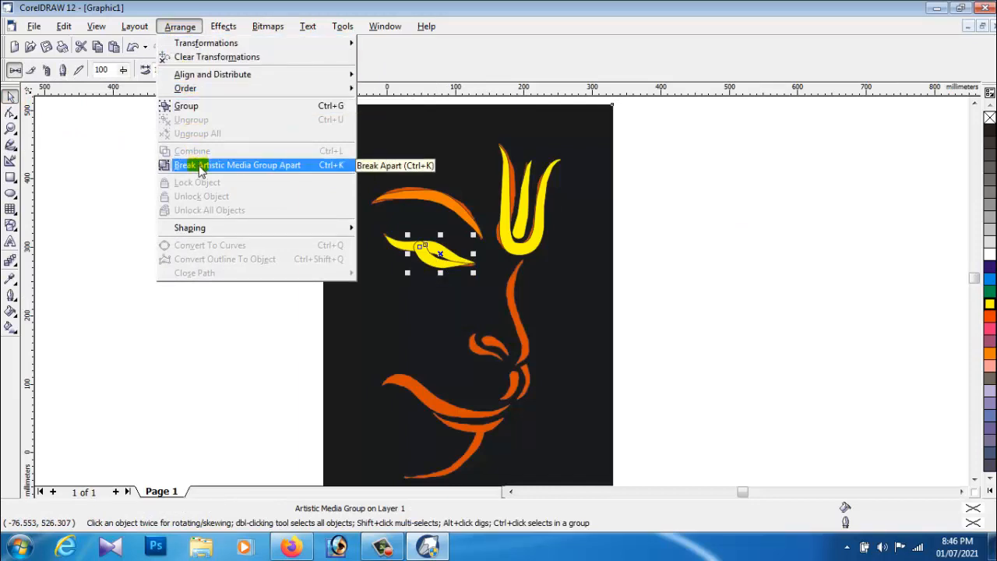
mouse_move(191, 89)
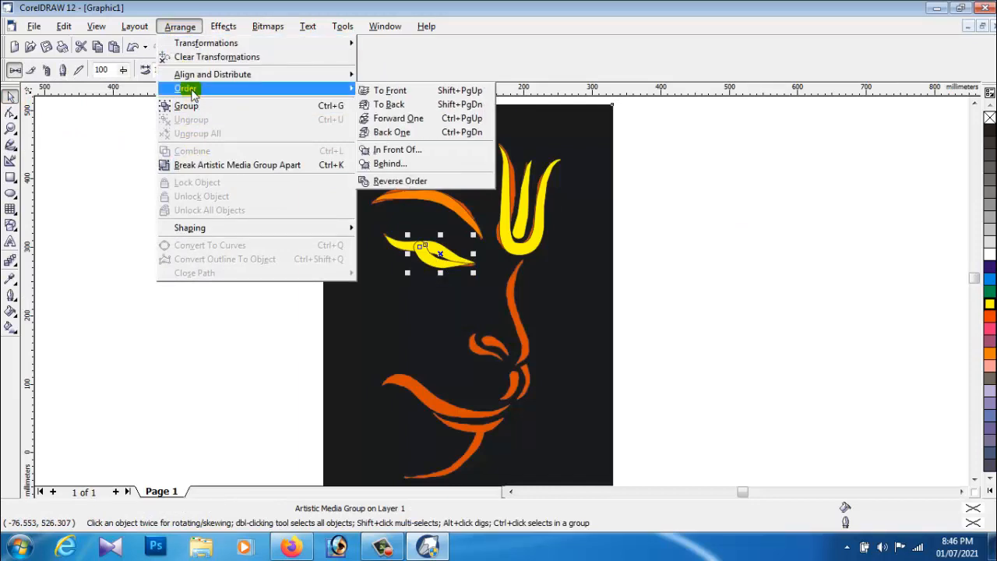
left_click(390, 104)
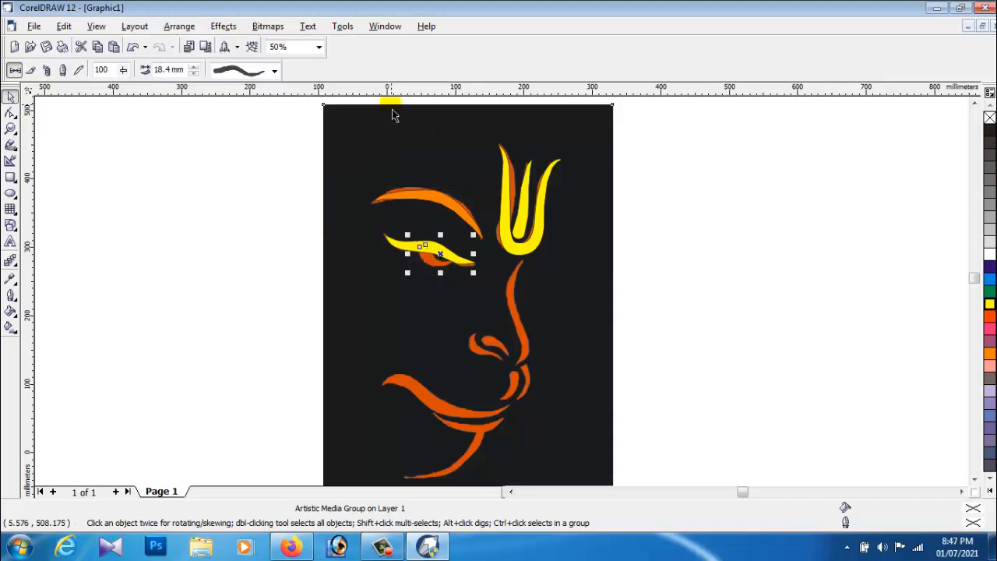
- Send the face image to the back, behind all the traced strokes
left_click(413, 143)
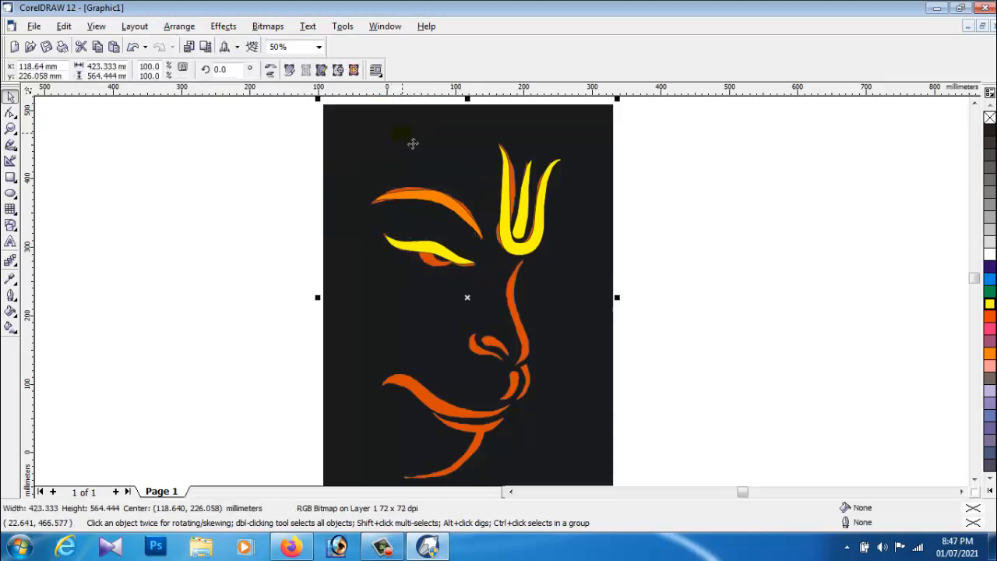
left_click(174, 28)
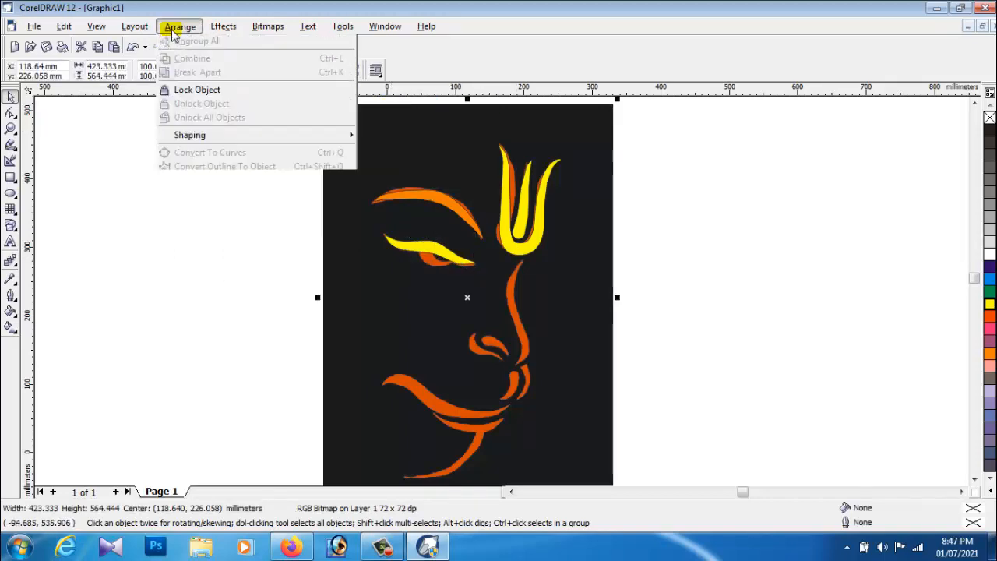
mouse_move(190, 89)
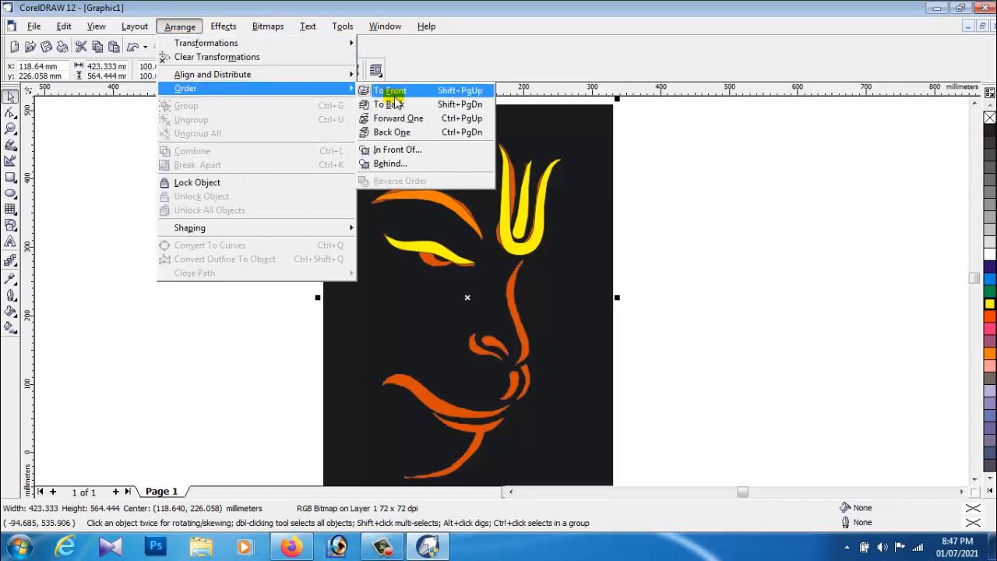
left_click(389, 104)
left_click(654, 289)
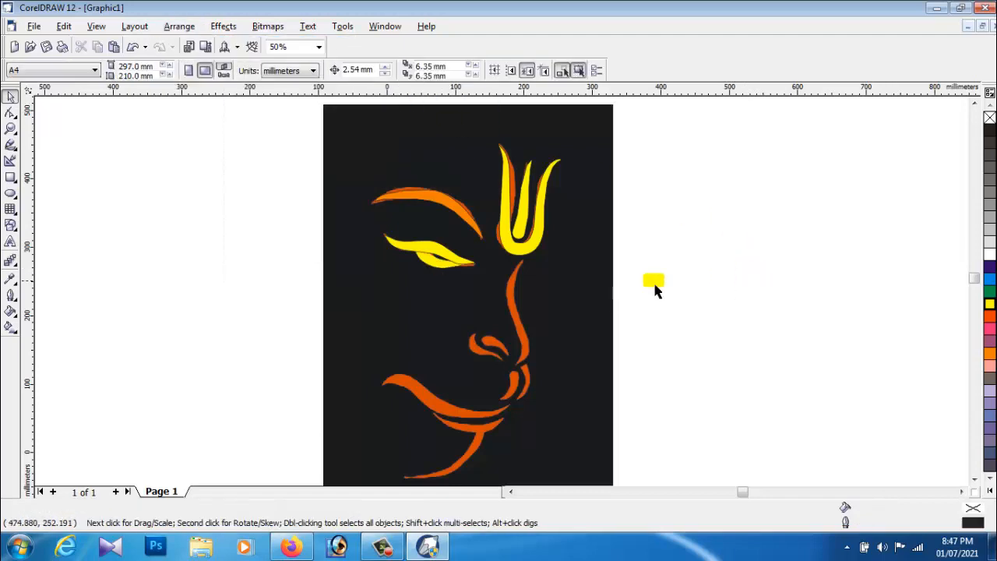
- Try flattening and rotating the yellow lower eyelid stroke beneath the upper eyelid
left_click(443, 269)
mouse_move(444, 273)
left_mouse_down()
mouse_move(456, 275)
mouse_move(446, 254)
left_mouse_up()
left_click(458, 265)
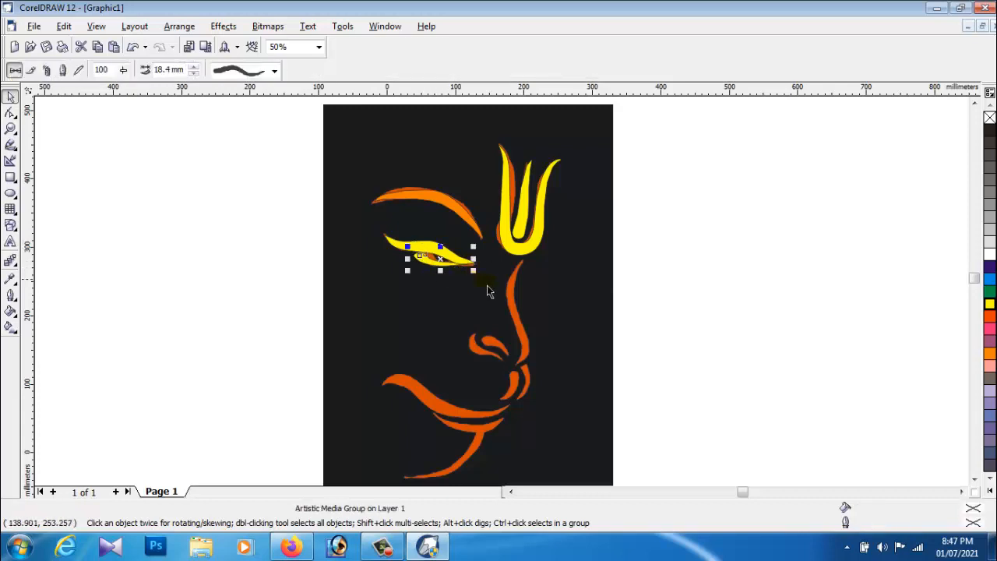
left_click(437, 263)
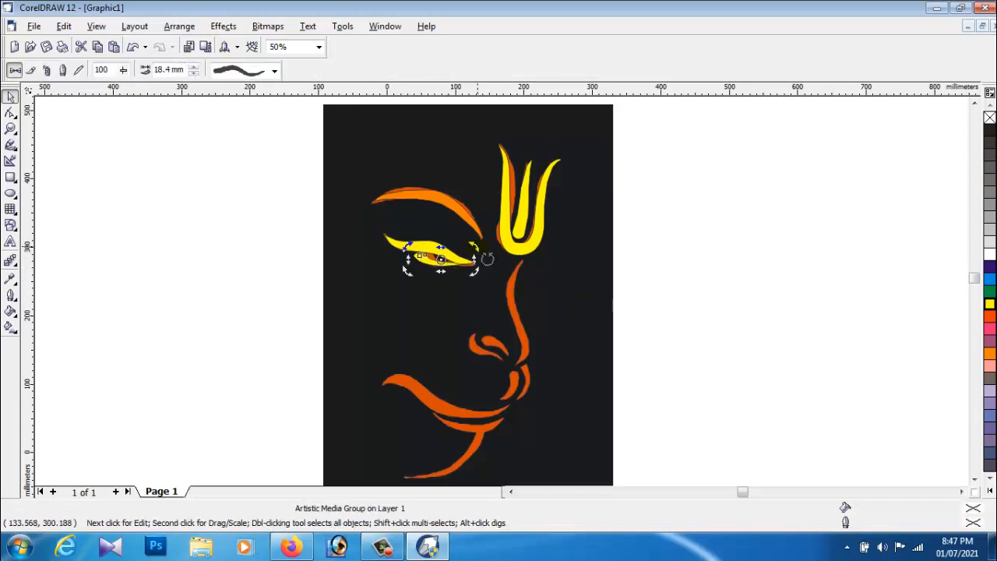
left_click_drag(487, 259, 419, 260)
- Reshape the lower eyelid stroke so it is narrower but taller along the eye's lower edge
left_click(452, 298)
left_click(430, 262)
left_click(434, 291)
left_click(428, 268)
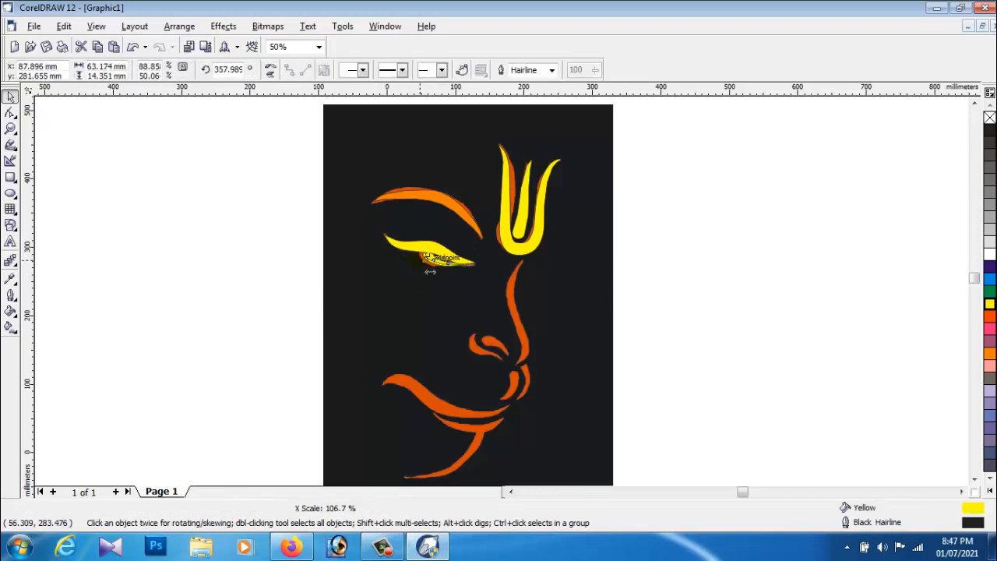
left_click(421, 266)
left_click(442, 286)
left_click(437, 267)
left_click(437, 270)
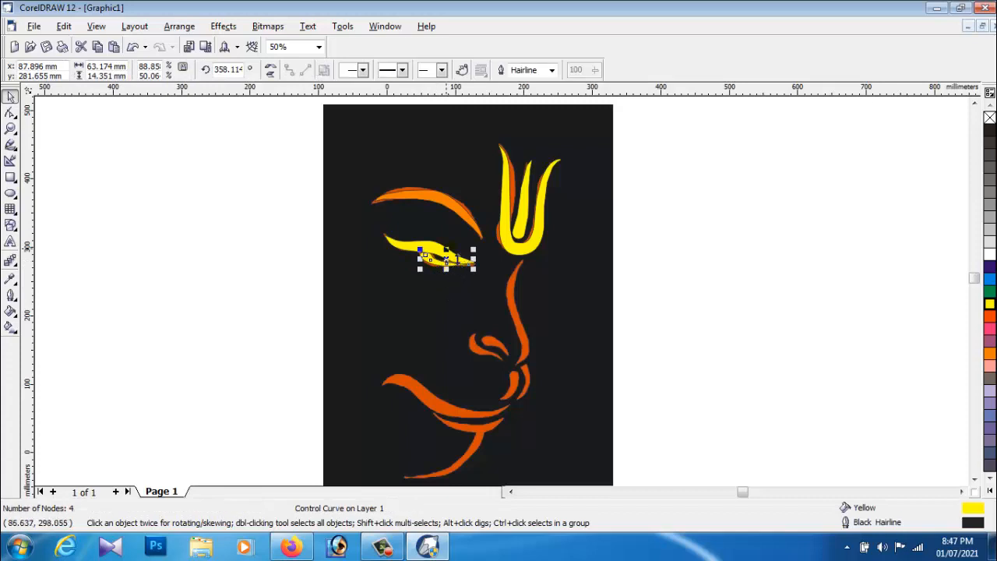
left_click(452, 269)
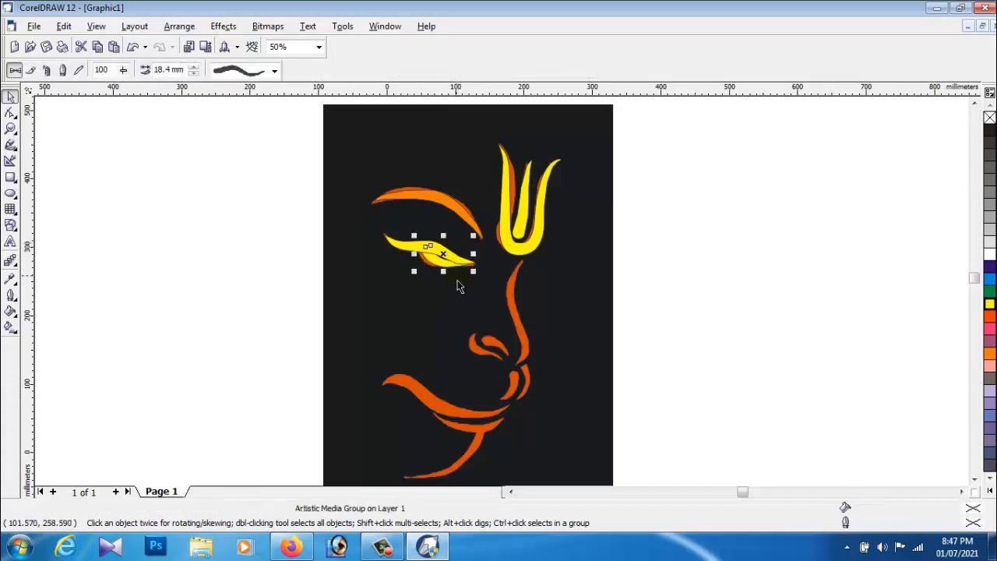
- Nudge the lower eyelid stroke slightly outward, away from the nose, to line up with the traced eye
key("Down")
key("Left")
key("Up")
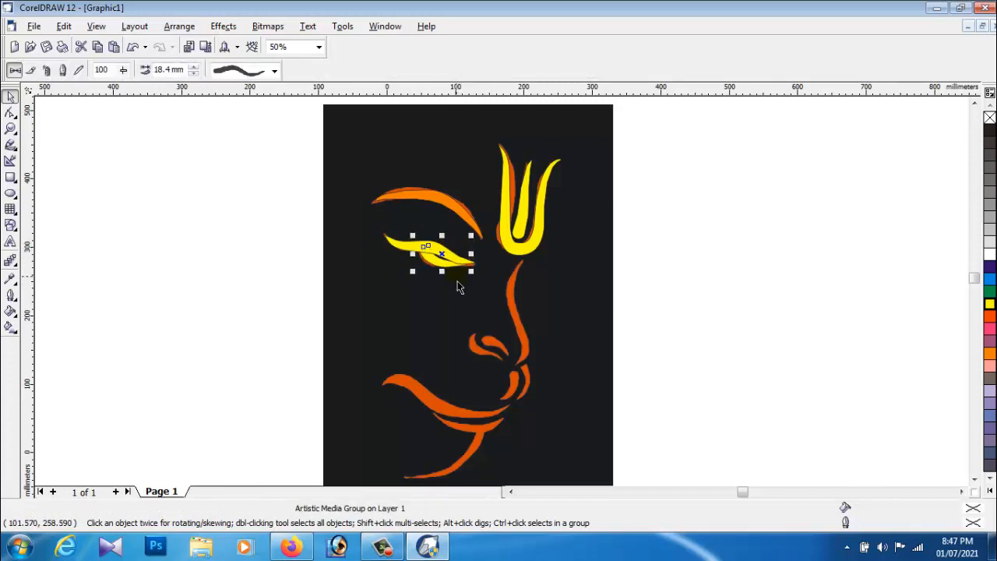
key("Left")
key("Left")
left_click(698, 324)
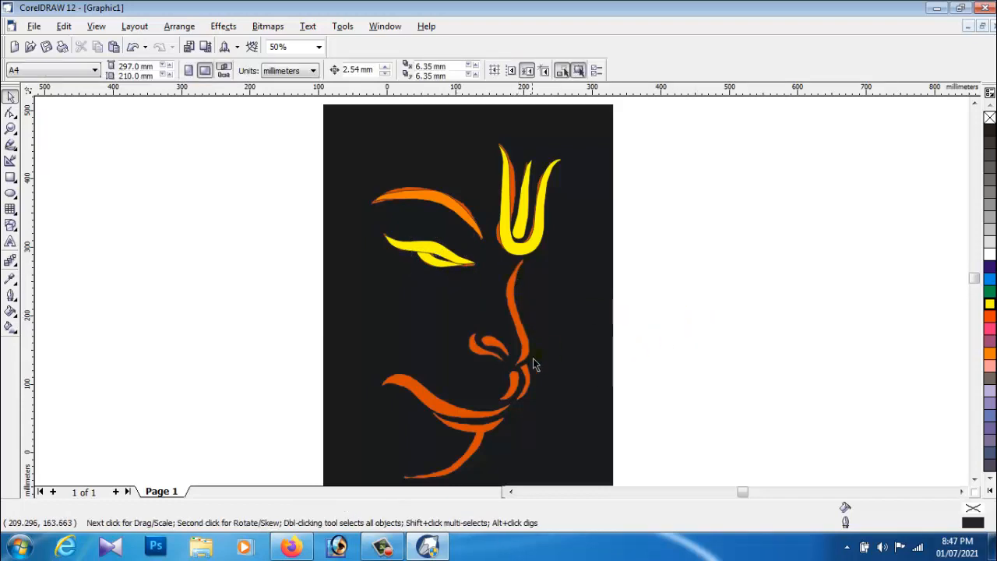
- Change the eyebrow stroke's fill to yellow
left_click(445, 203)
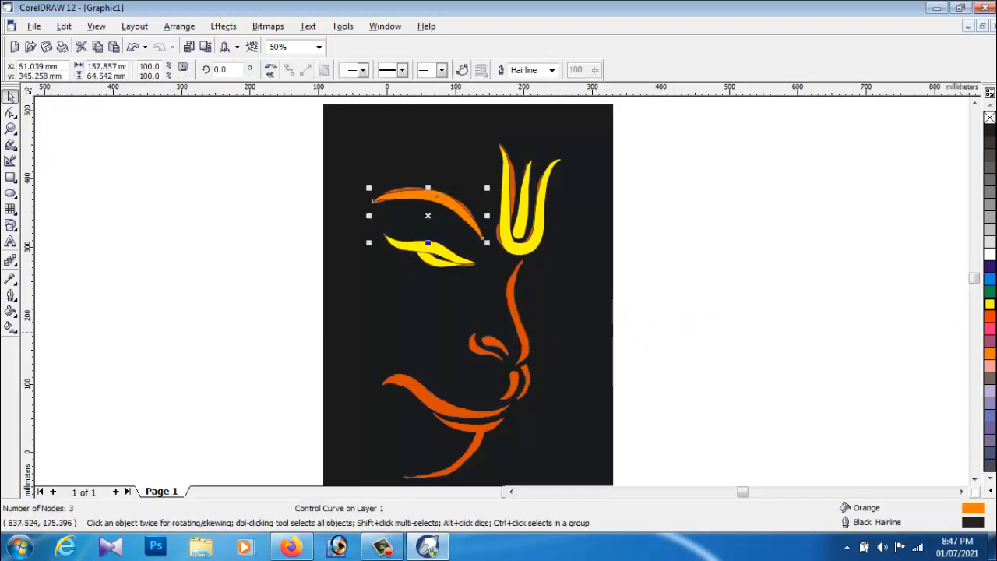
left_click(990, 305)
left_click(883, 409)
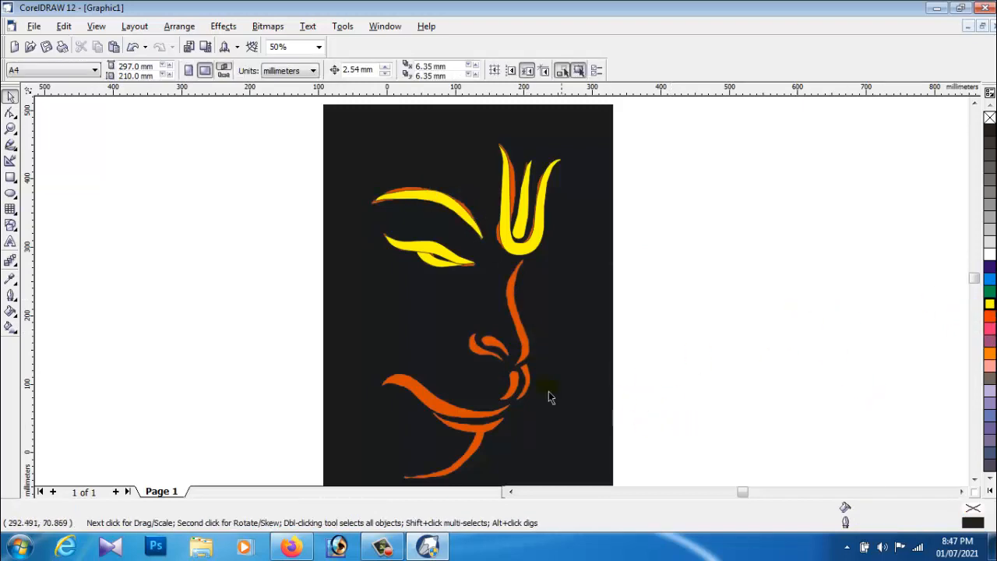
- Try an 18.4 mm wide stroke with a yellow fill along the nose bridge, and undo the fill
left_click(10, 147)
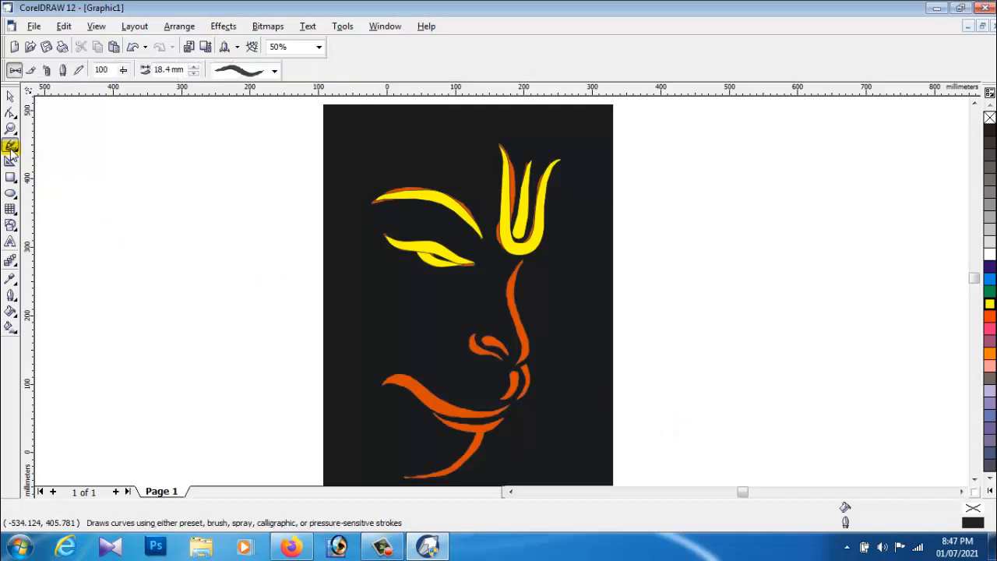
left_click(275, 71)
left_click(275, 71)
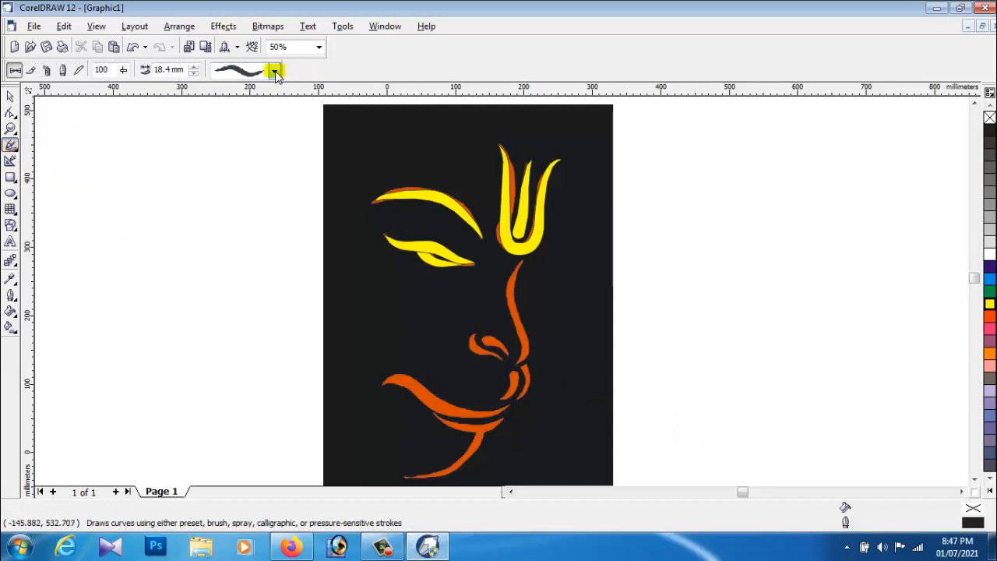
left_click(275, 72)
left_click(275, 71)
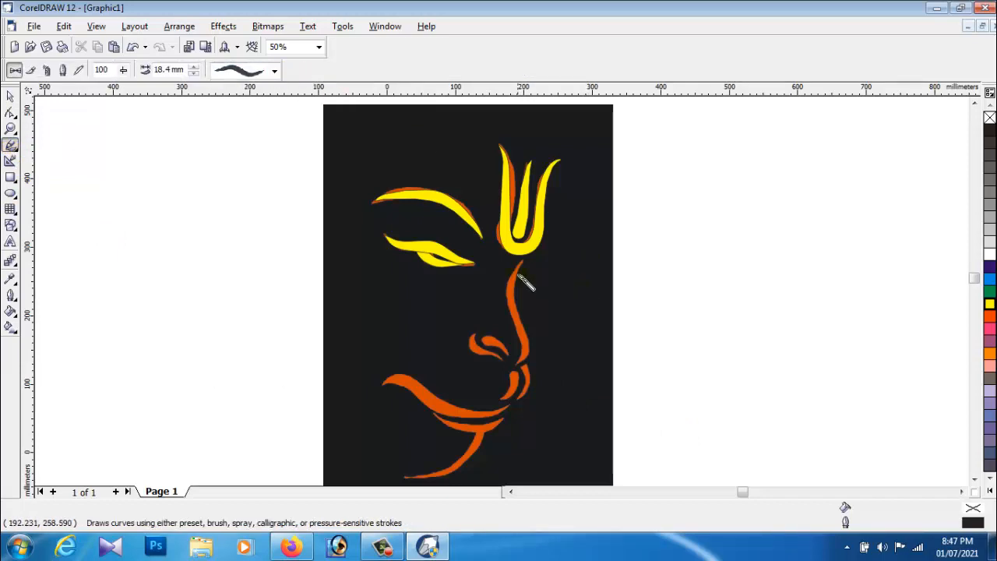
mouse_move(522, 263)
left_mouse_down()
mouse_move(511, 287)
mouse_move(524, 368)
left_mouse_up()
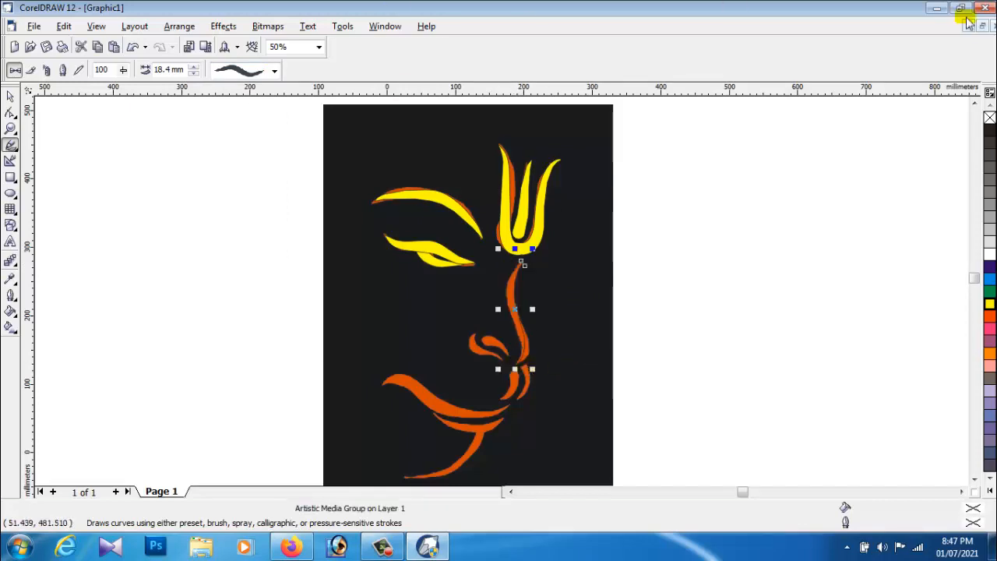
left_click(989, 305)
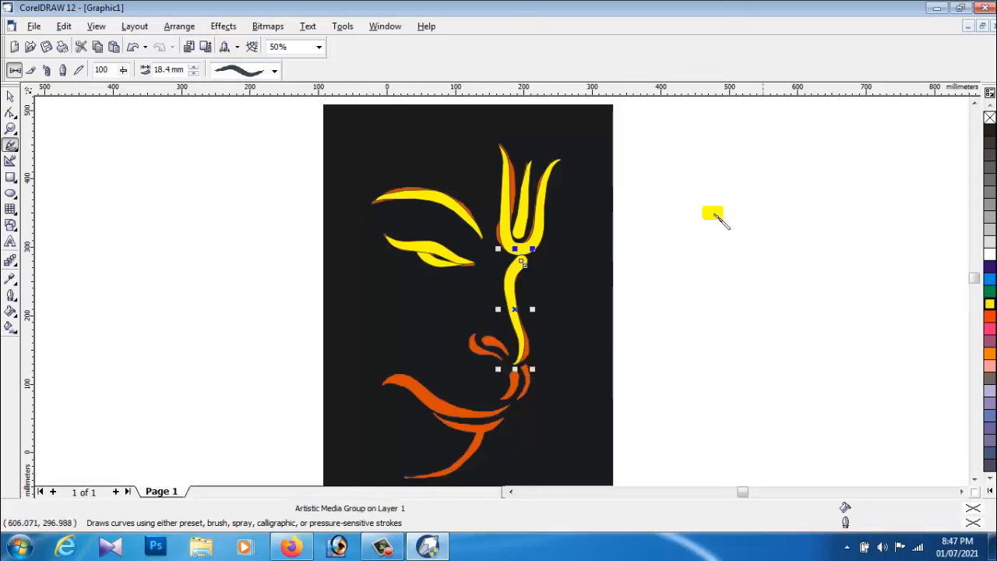
key("ctrl+z")
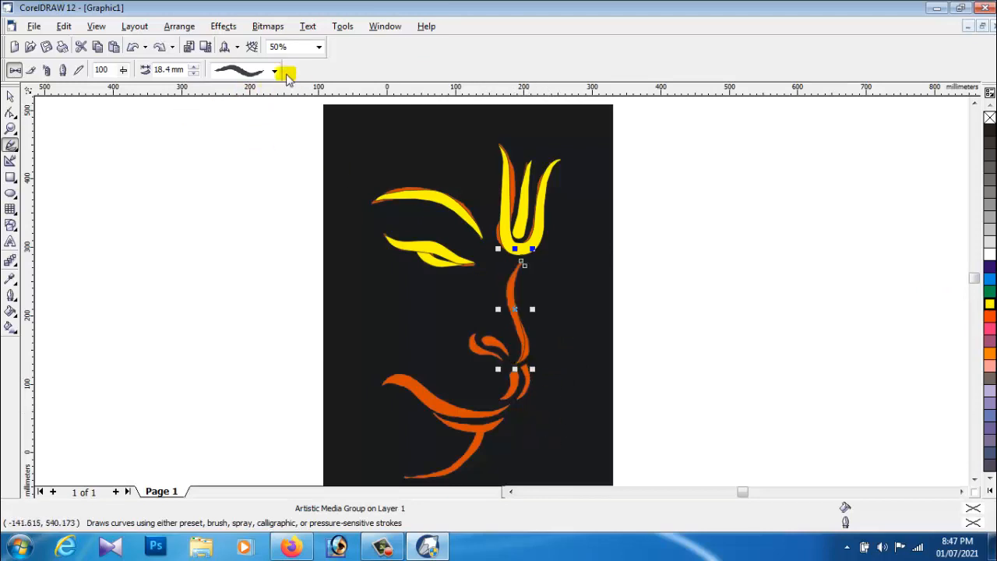
- Apply a different preset shape to the nose bridge stroke and fill it with yellow
left_click(274, 70)
left_click(268, 110)
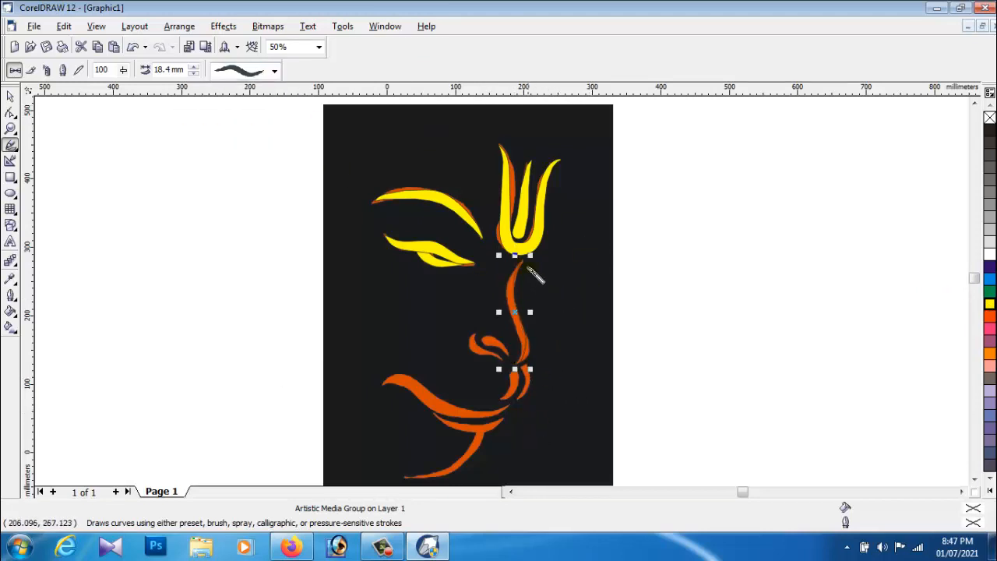
left_click(10, 95)
left_click(989, 304)
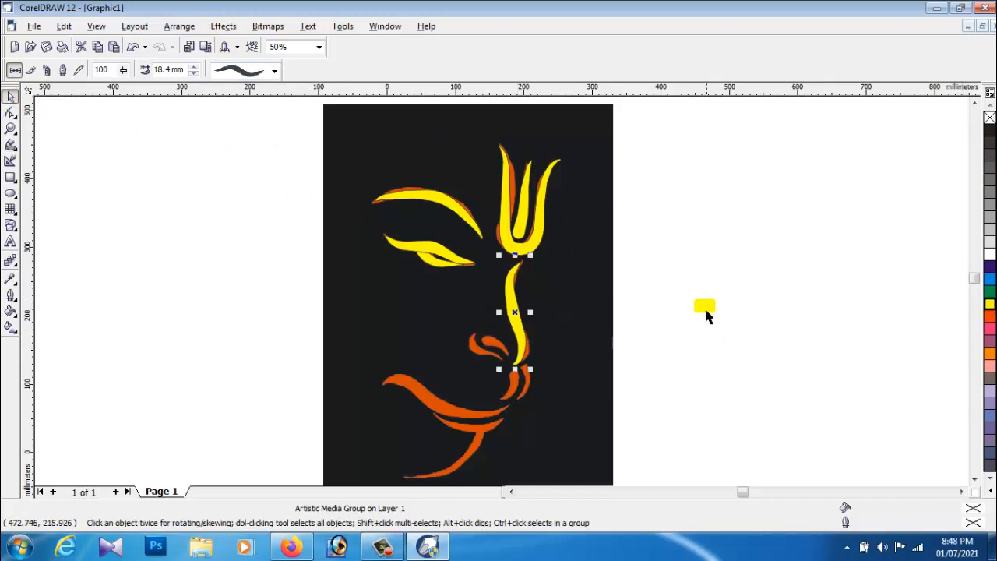
- Try narrowing the yellow nose bridge stroke, and delete that stroke
left_click(672, 332)
left_click(521, 332)
left_click_drag(526, 329, 530, 327)
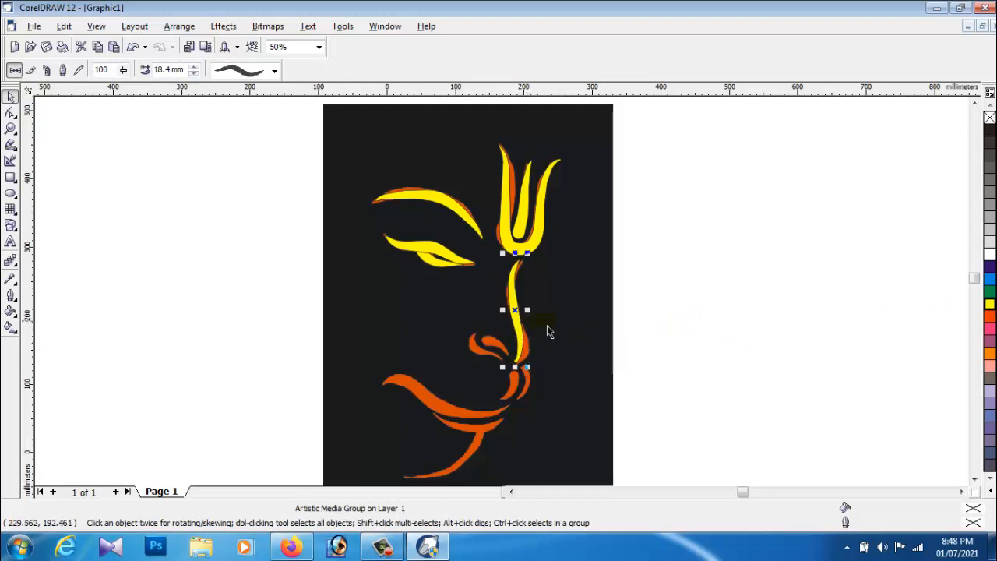
key("Delete")
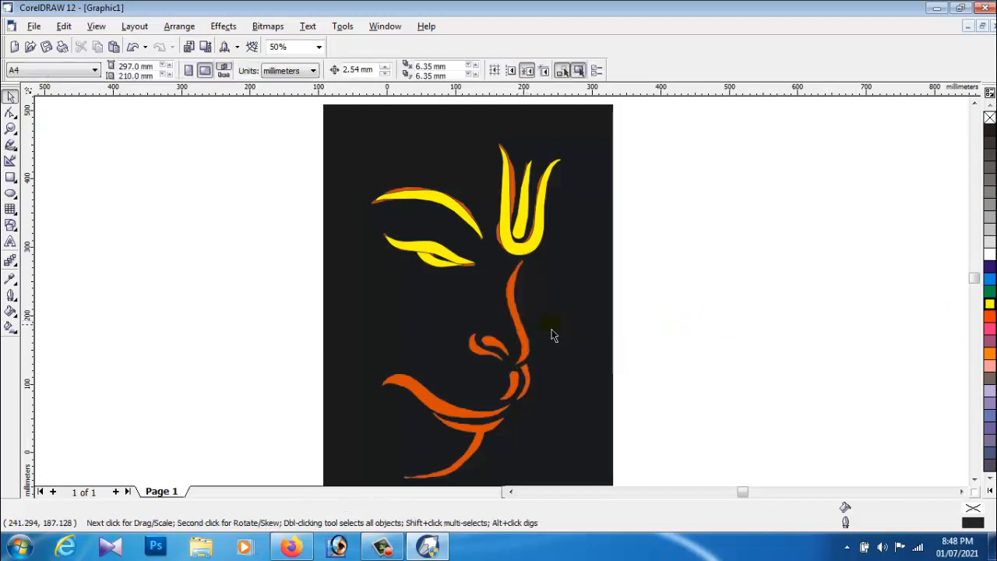
- Trace the nose bridge again with a yellow-filled tapered stroke and set the stroke's width to 15.4 mm
left_click(10, 144)
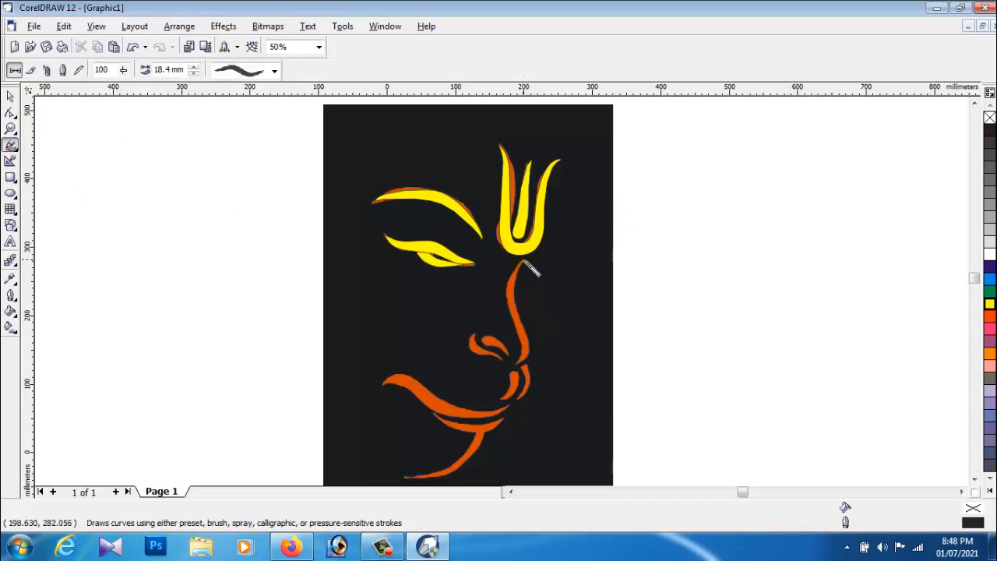
mouse_move(525, 261)
left_mouse_down()
mouse_move(510, 297)
mouse_move(527, 333)
mouse_move(521, 362)
left_mouse_up()
left_click(989, 304)
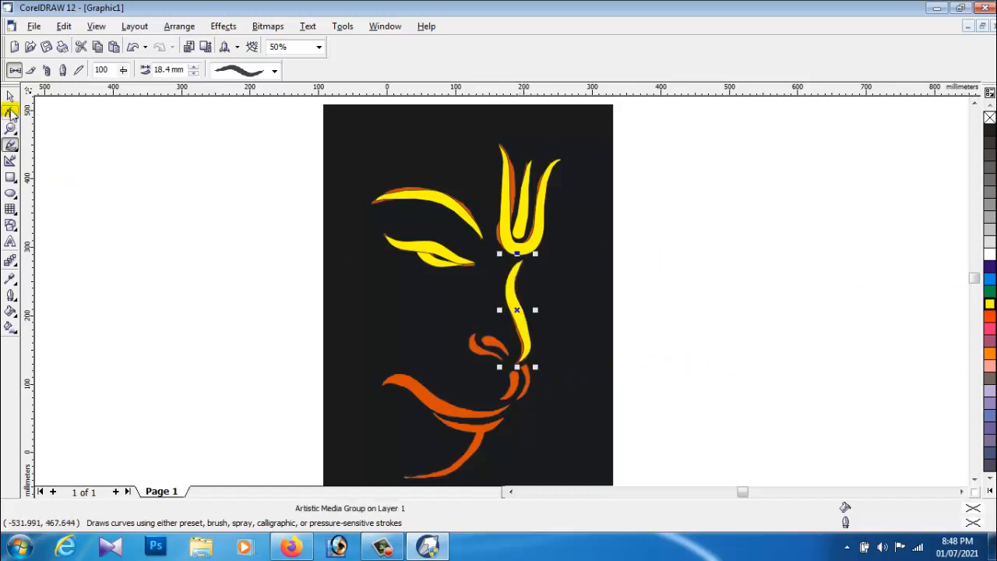
left_click(194, 73)
left_click(194, 74)
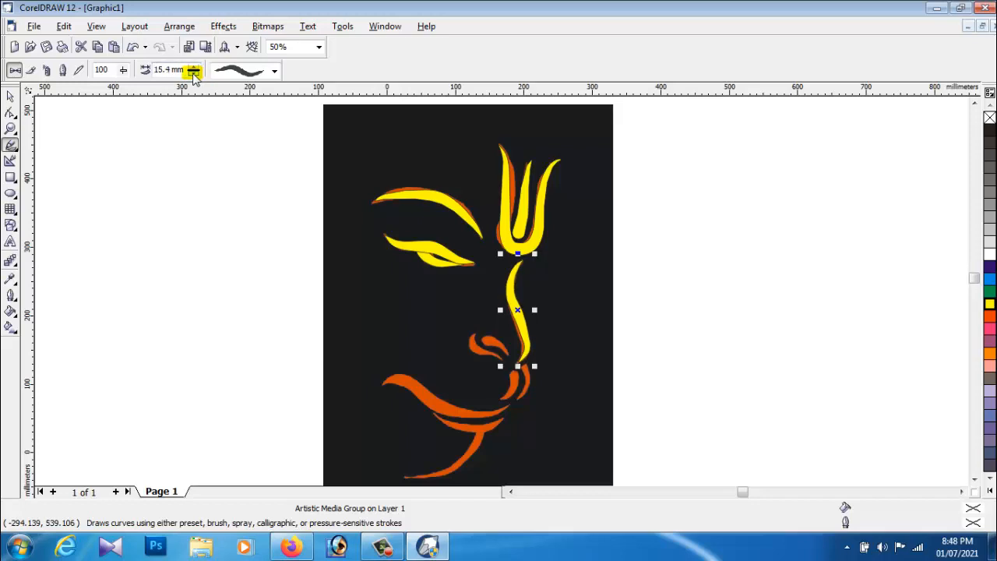
- Try shifting the yellow nose bridge stroke slightly sideways against the orange outline
left_click(10, 95)
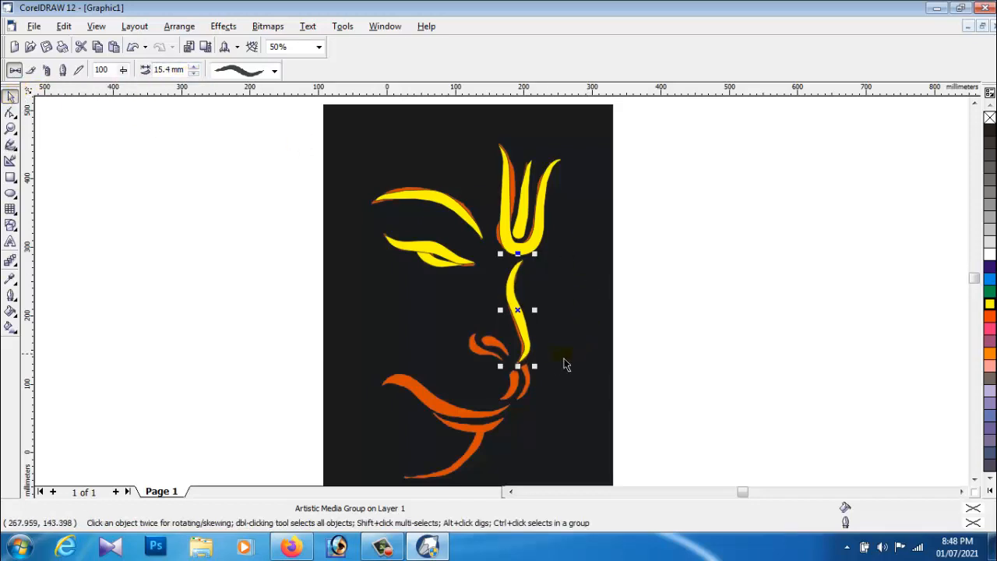
left_click(690, 366)
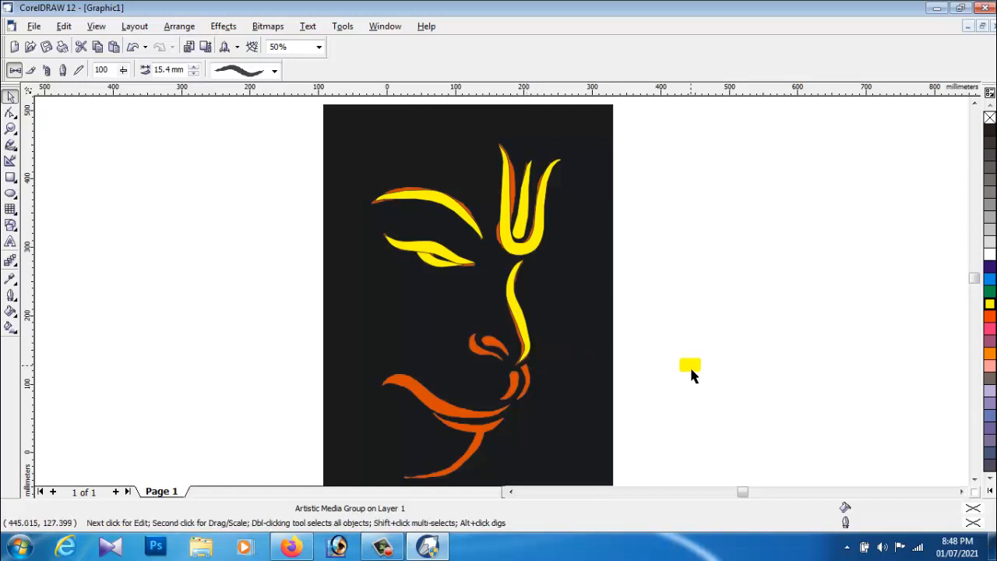
left_click(524, 343)
left_click(541, 350)
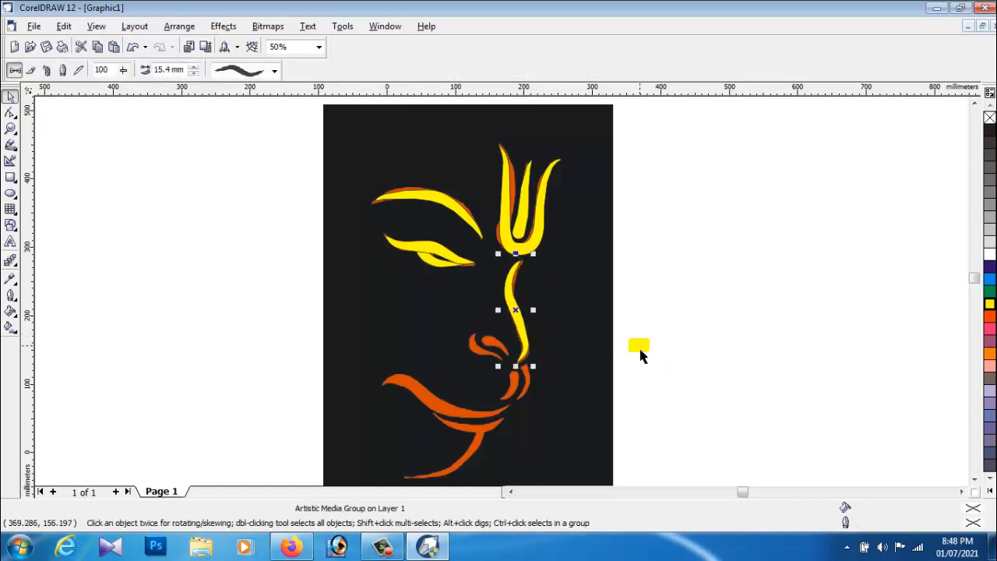
left_click(570, 406)
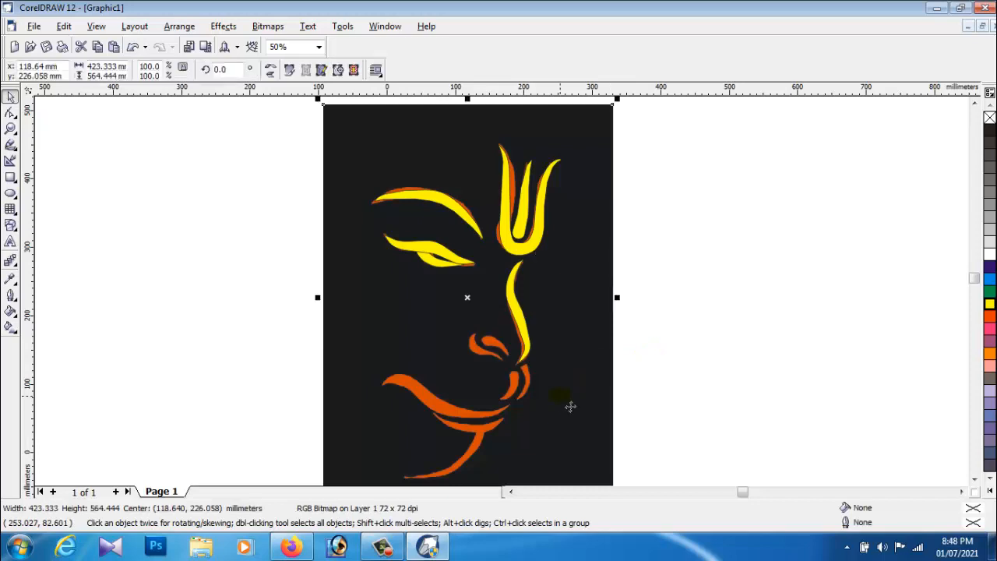
scroll(570, 406, "down", 1)
scroll(553, 400, "up", 1)
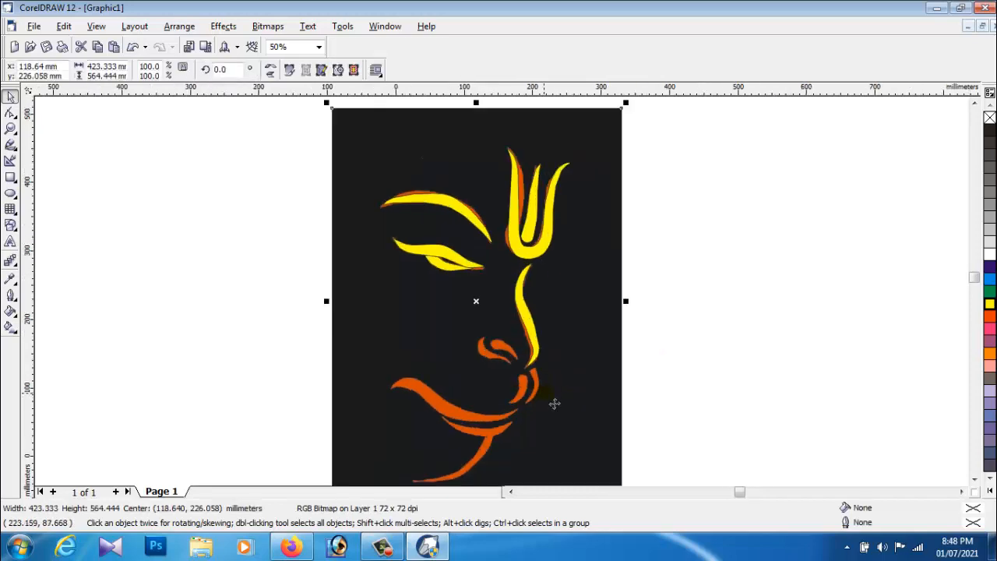
- Choose an Artistic Media preset stroke with a thick rounded start and a tapered end
left_click(11, 145)
left_click(274, 72)
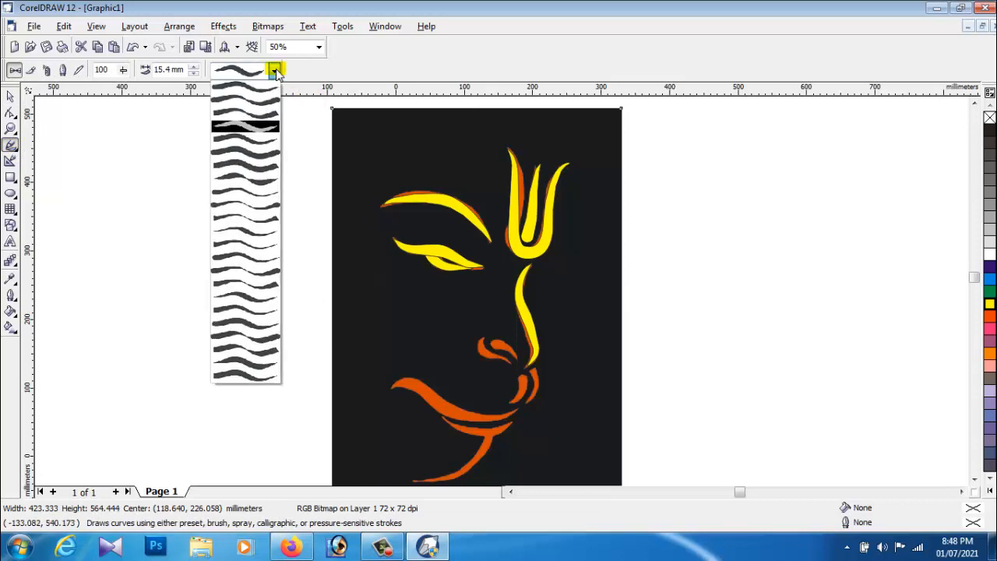
left_click(268, 98)
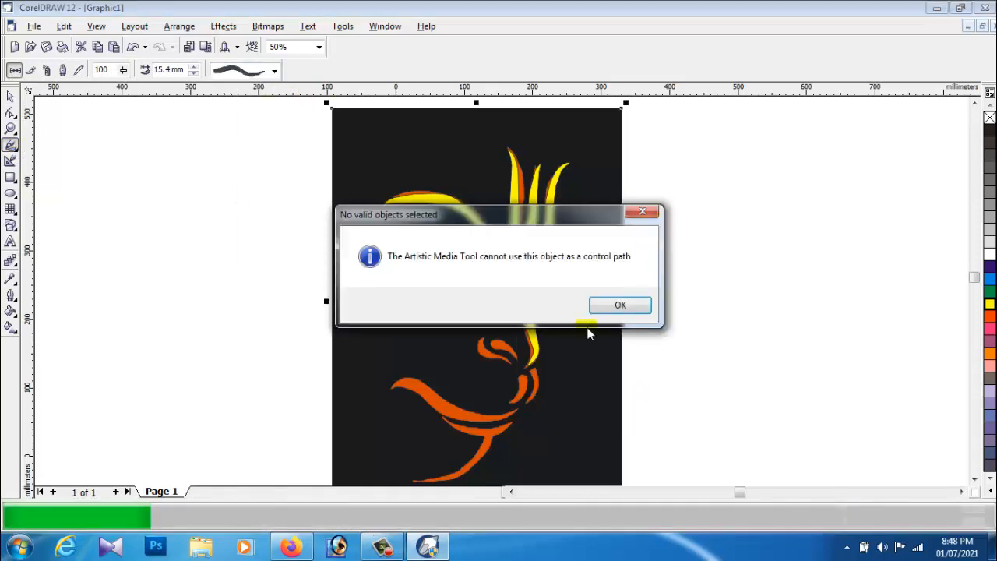
left_click(618, 304)
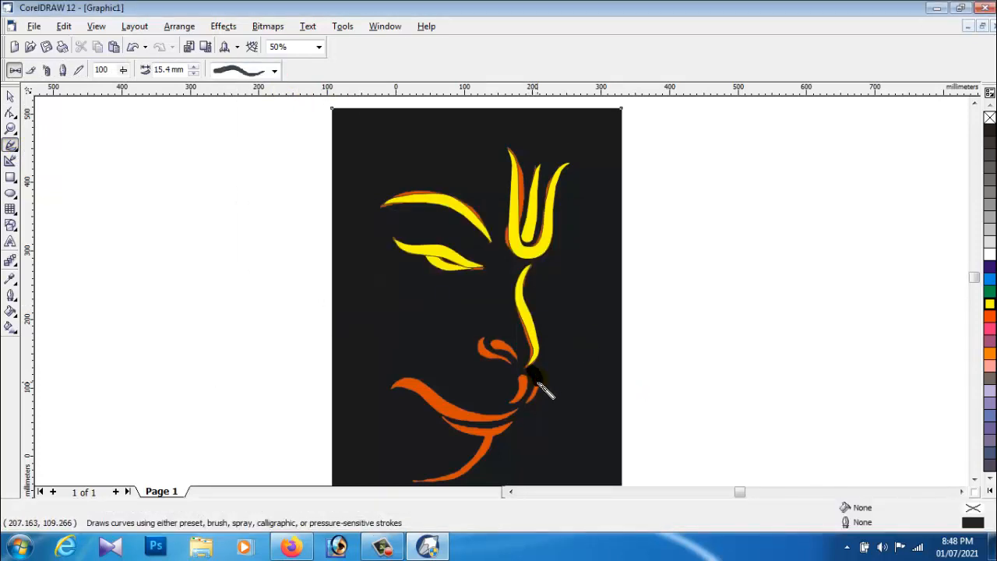
- Trace the outer and inner orange marks beneath the nose tip with preset strokes and fill the inner stroke with yellow
left_click_drag(545, 393, 536, 415)
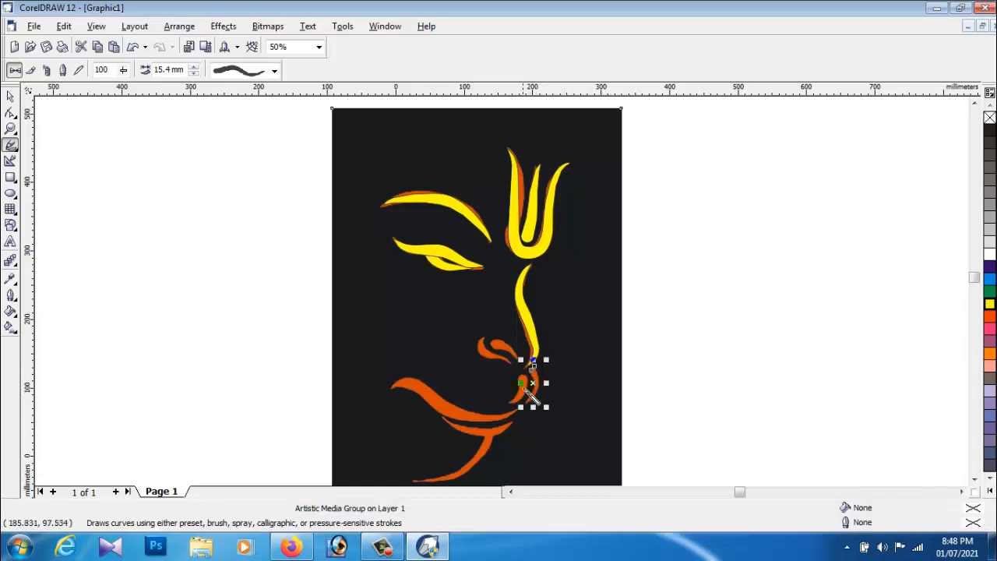
left_click_drag(523, 380, 506, 407)
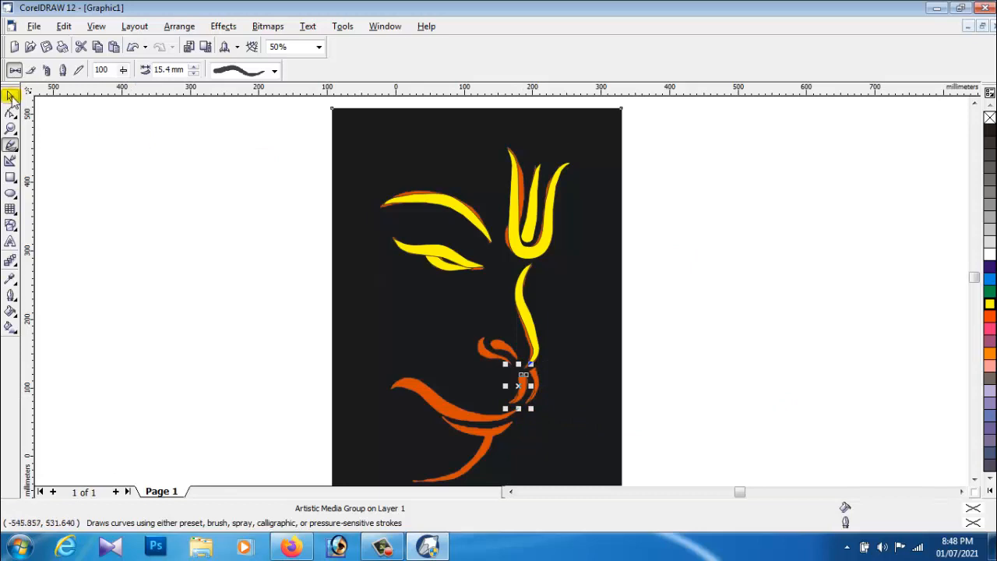
left_click(11, 95)
left_click(990, 305)
left_click(736, 338)
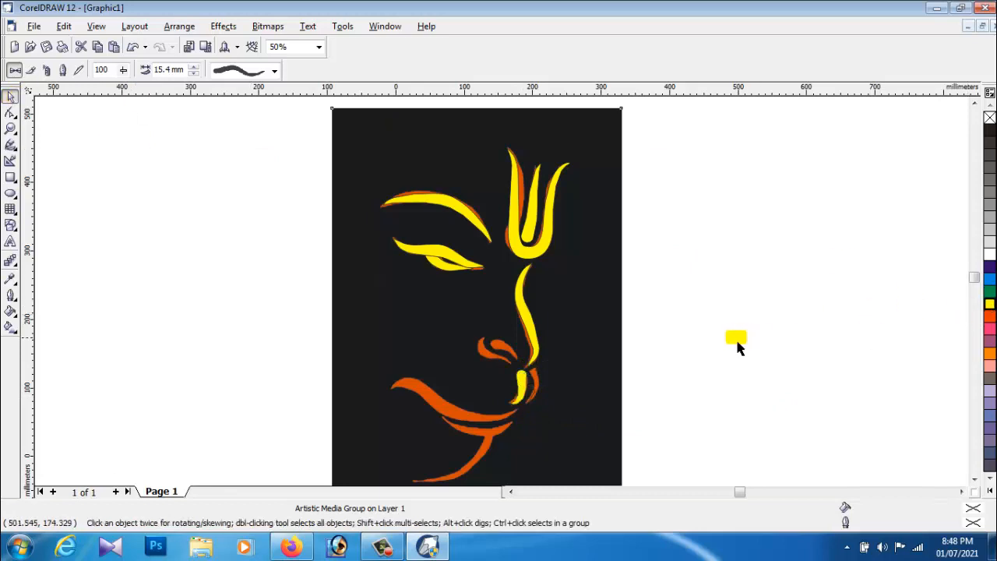
- Fill the outer stroke beneath the nose tip with yellow, and delete that stroke
left_click(539, 387)
left_click_drag(990, 304, 543, 392)
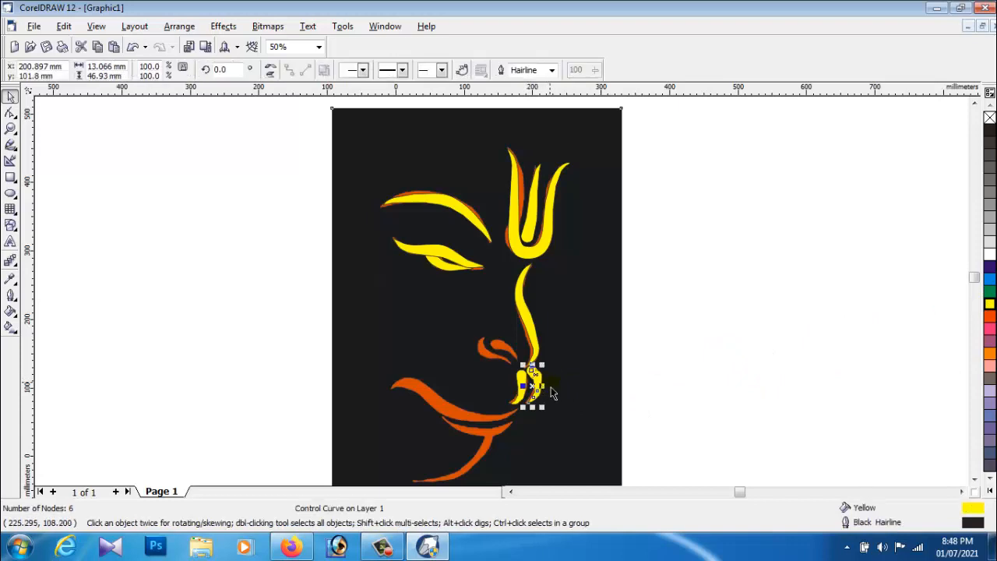
key("Delete")
- Try moving the yellow inner mark beneath the nose away from the face, and undo the move
left_click(521, 390)
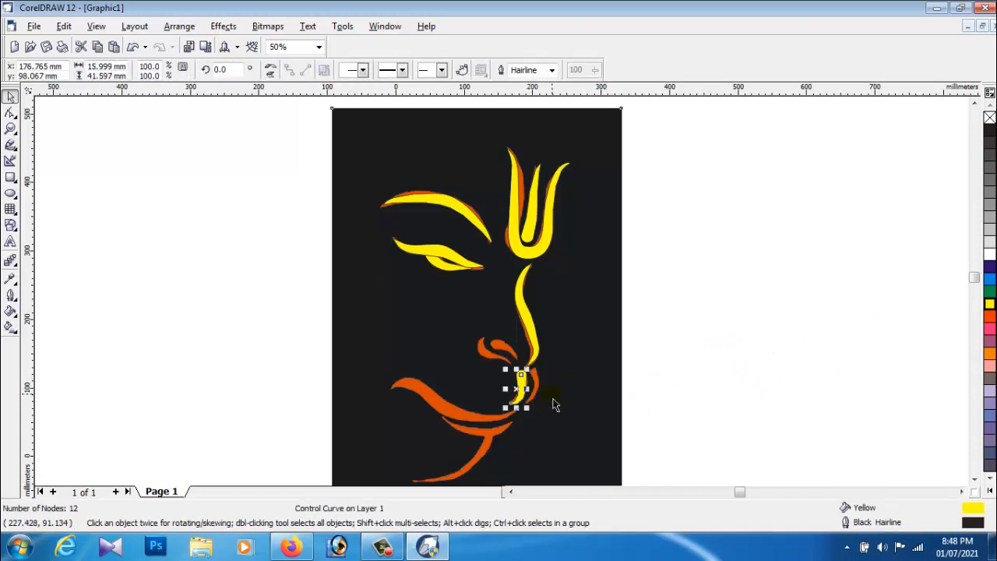
key("ctrl+k")
left_click_drag(529, 393, 574, 398)
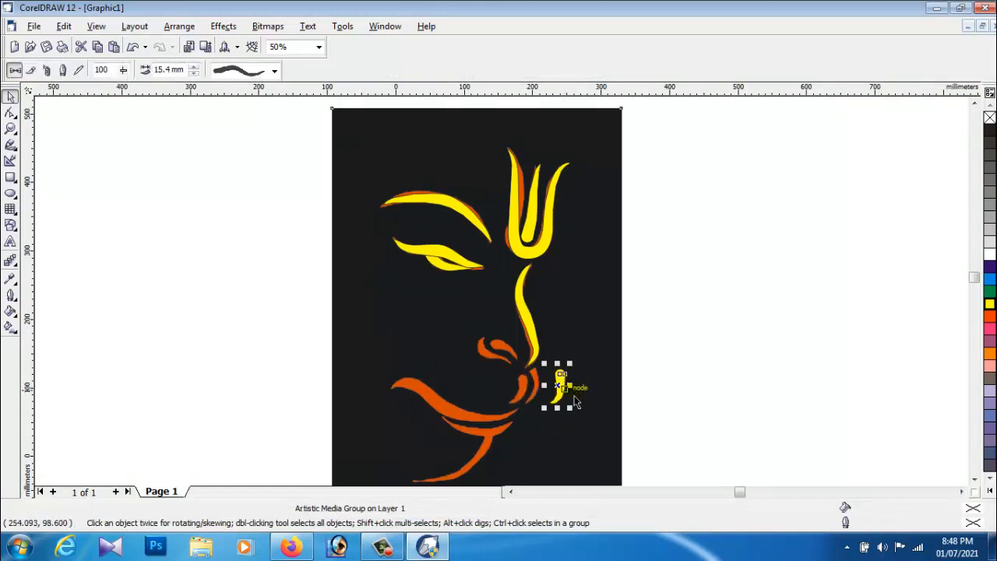
key("ctrl+z")
key("ctrl+z")
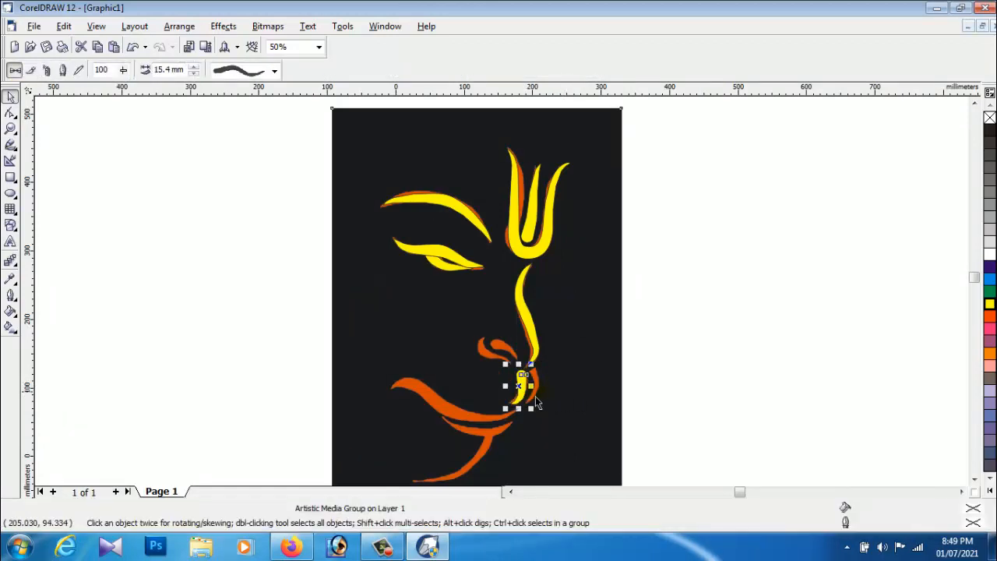
- Place a slightly taller copy of the yellow inner mark over the outer mark beneath the nose and rotate it to fit
mouse_move(536, 403)
left_mouse_down()
mouse_move(583, 397)
mouse_move(556, 396)
mouse_move(536, 414)
mouse_move(544, 391)
mouse_move(561, 402)
mouse_move(538, 421)
mouse_move(543, 406)
left_mouse_up()
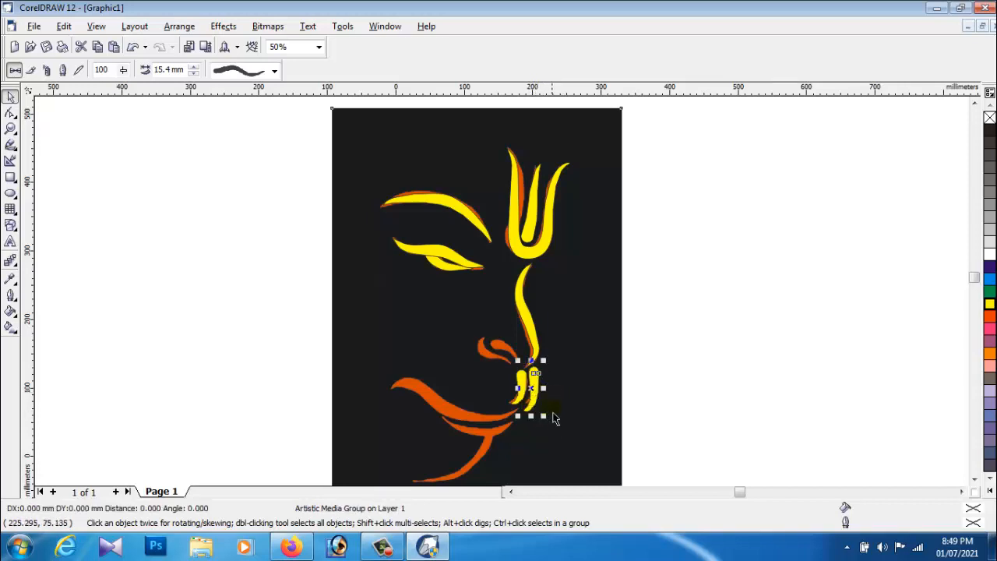
left_click(534, 389)
left_click_drag(554, 372, 554, 379)
left_click(644, 412)
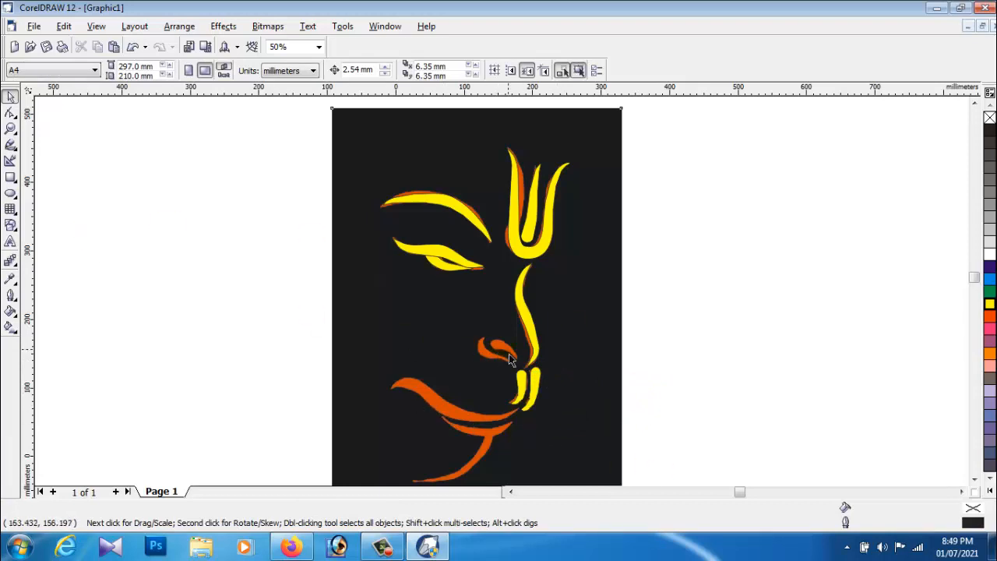
- Trace the two nostril curves with 15.4 mm wide preset strokes and fill both with yellow
left_click(10, 144)
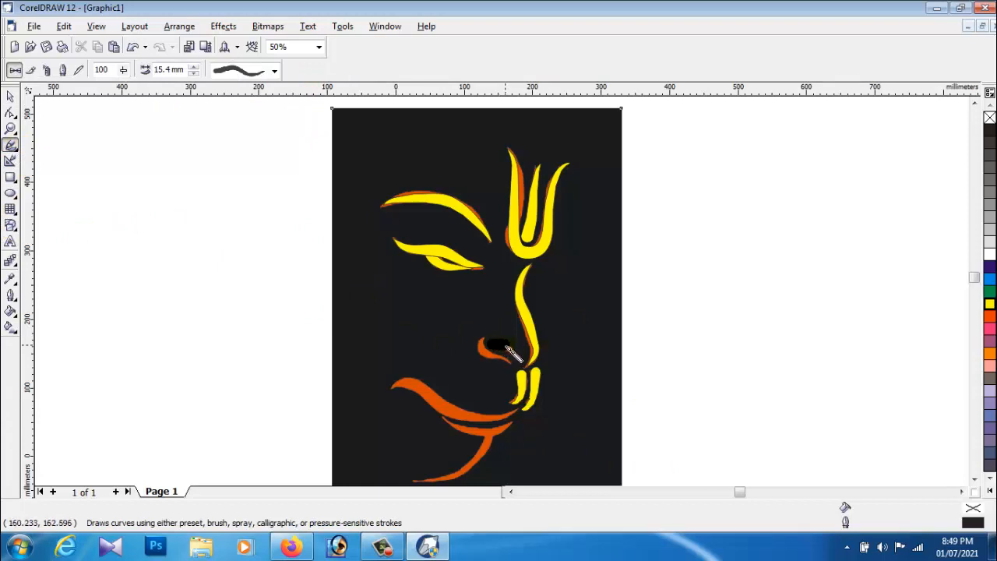
mouse_move(520, 359)
left_mouse_down()
mouse_move(483, 345)
mouse_move(517, 377)
left_mouse_up()
left_click(11, 95)
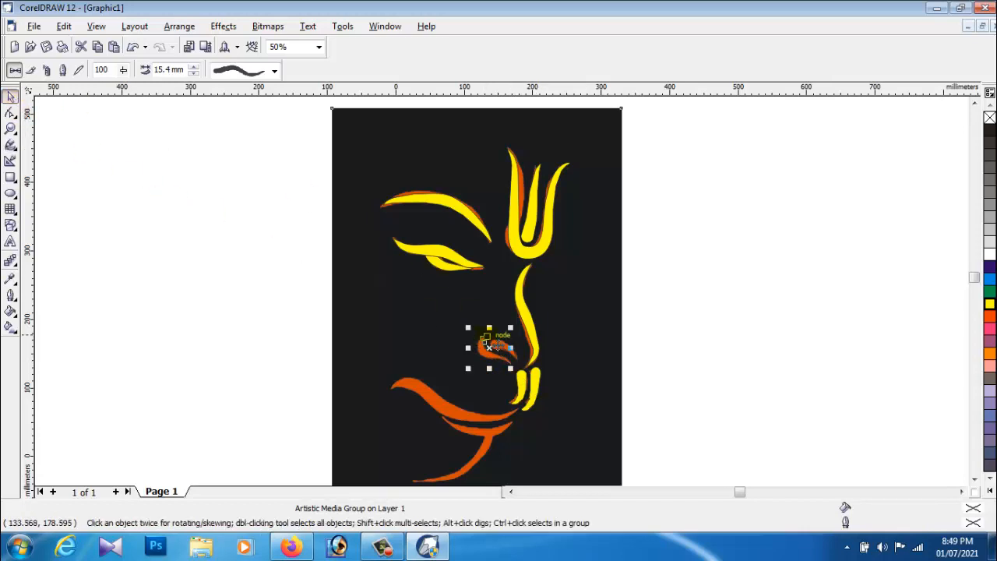
left_click(499, 350)
left_click(990, 304)
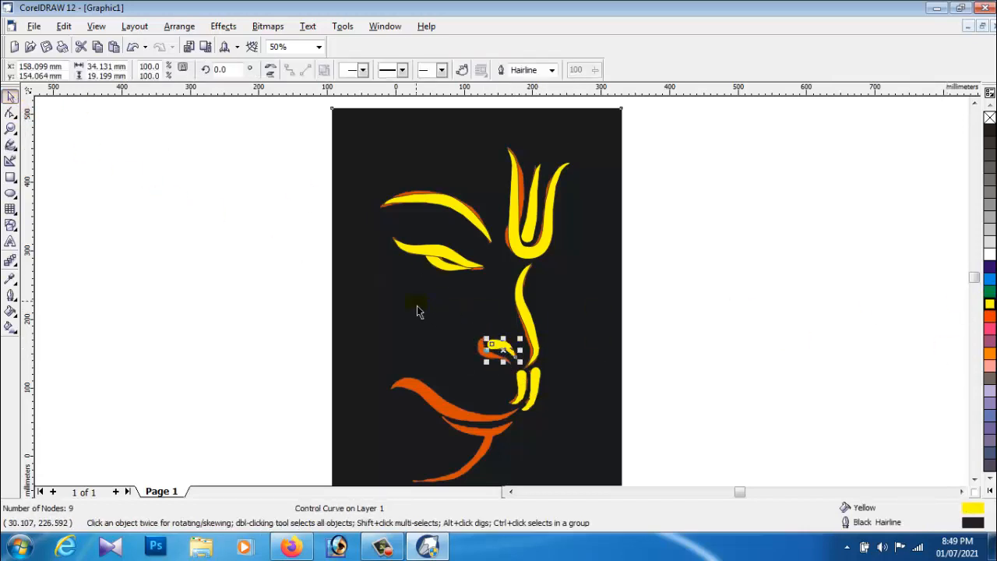
left_click(417, 305)
left_click(487, 354)
left_click(989, 305)
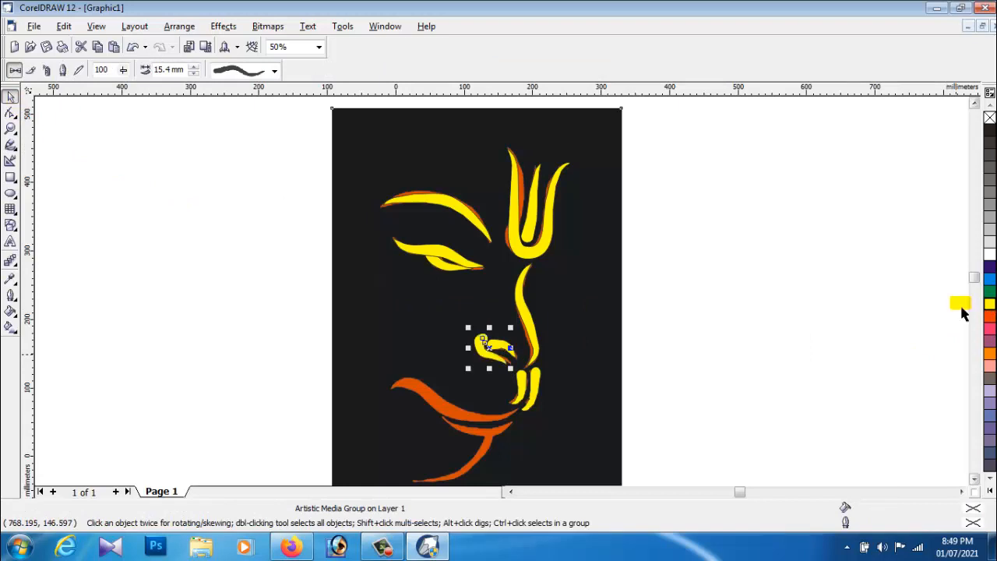
left_click(760, 355)
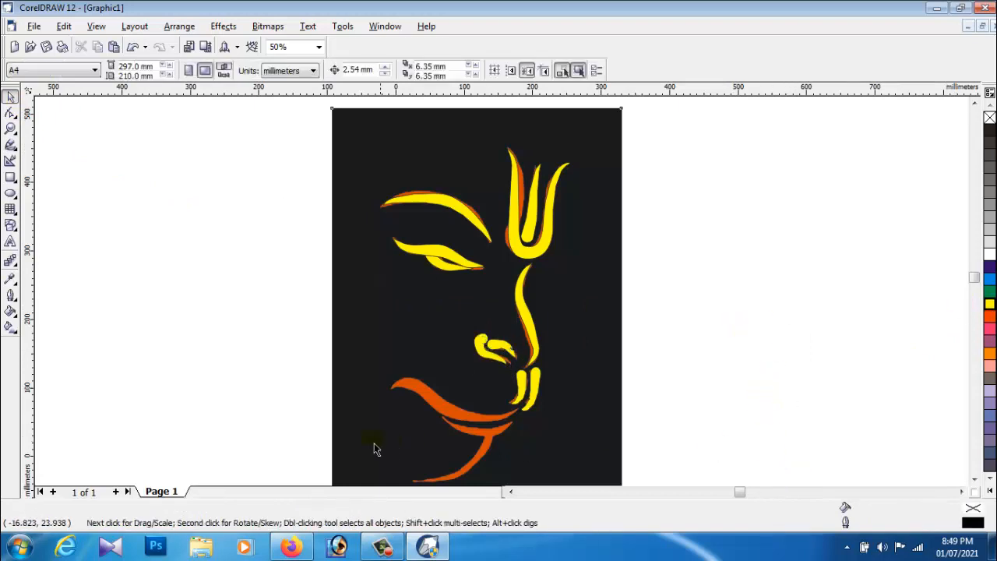
- Trace the long upper lip line with a preset stroke, redrawing it until it fits, and give it a 19.4 mm width and yellow fill
left_click(11, 145)
mouse_move(389, 384)
left_mouse_down()
mouse_move(441, 393)
mouse_move(459, 413)
mouse_move(529, 423)
left_mouse_up()
key("ctrl+z")
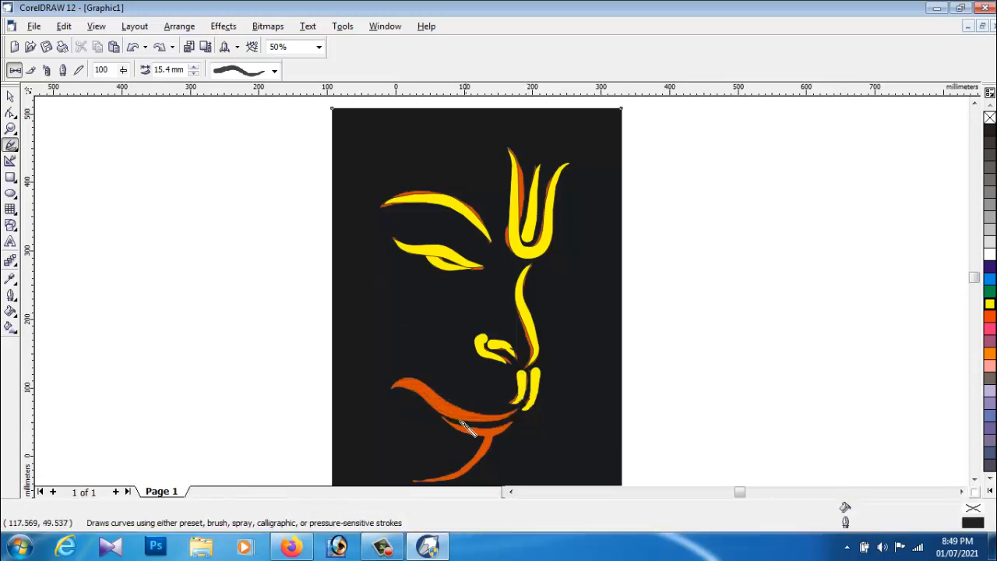
mouse_move(392, 385)
left_mouse_down()
mouse_move(415, 382)
mouse_move(452, 414)
mouse_move(532, 419)
left_mouse_up()
key("ctrl+z")
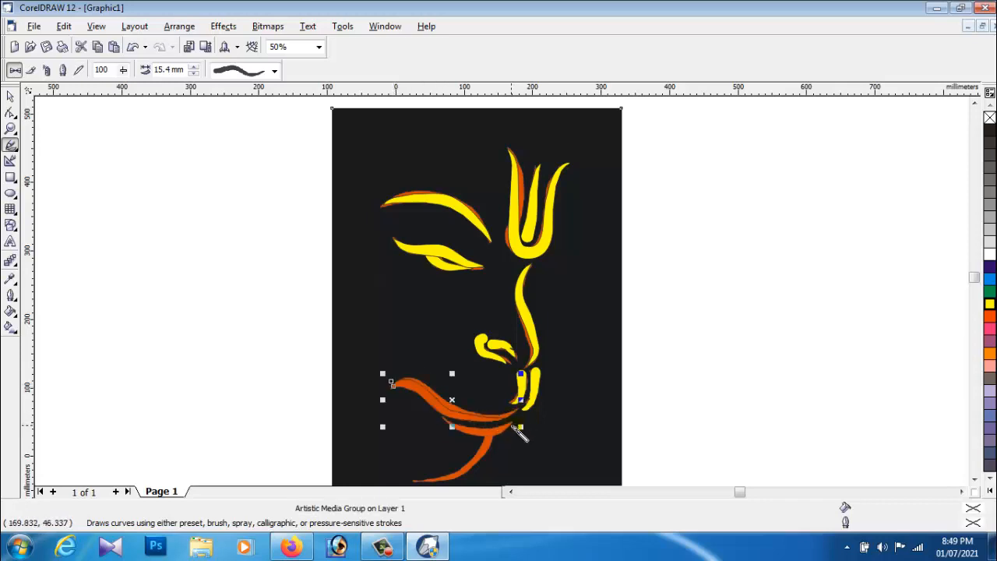
left_click(195, 67)
left_click(990, 306)
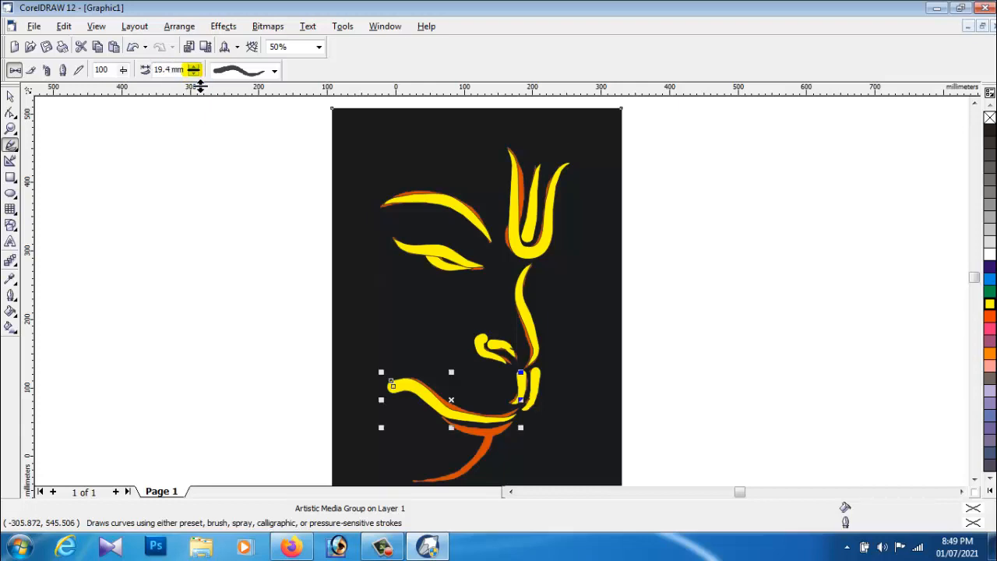
- Reshape the upper lip stroke by moving its middle and end nodes and adjusting its curve handles to follow the orange outline
left_click(10, 112)
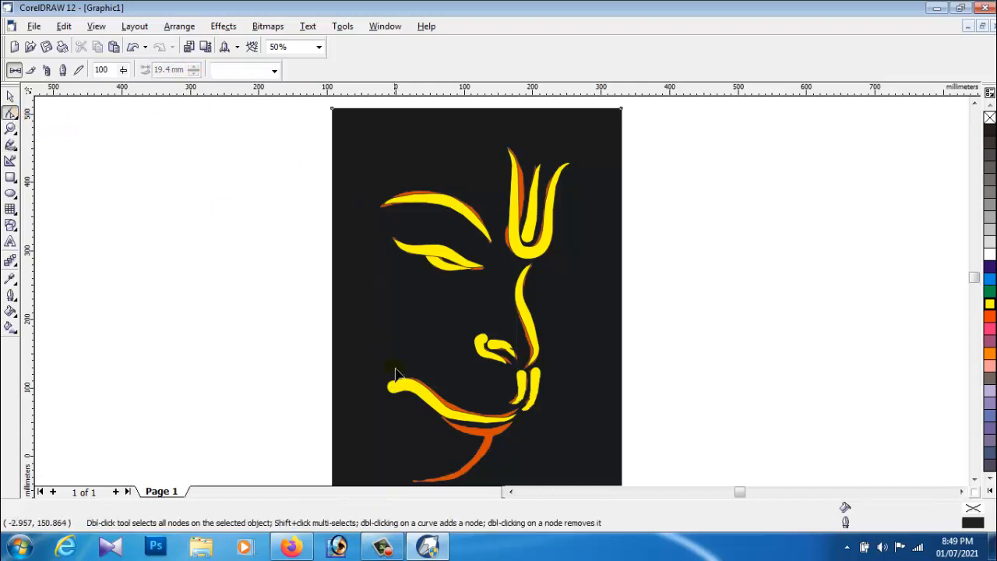
left_click(418, 398)
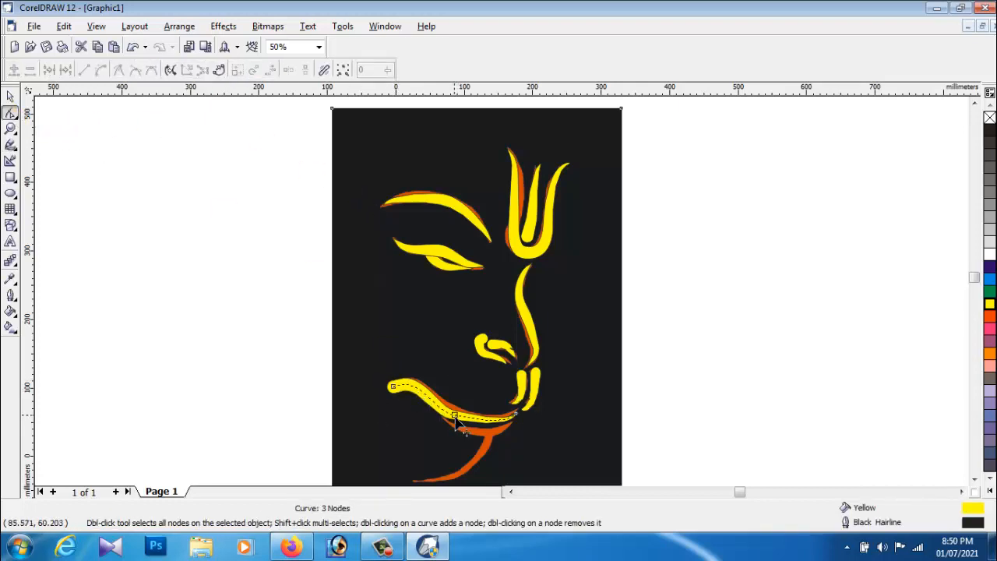
left_click_drag(456, 421, 444, 420)
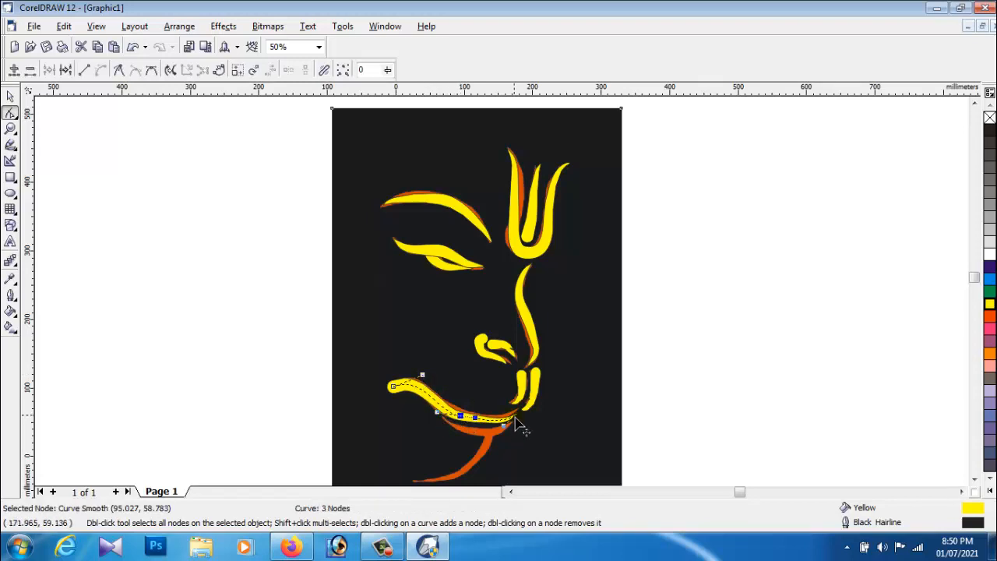
left_click_drag(515, 416, 521, 409)
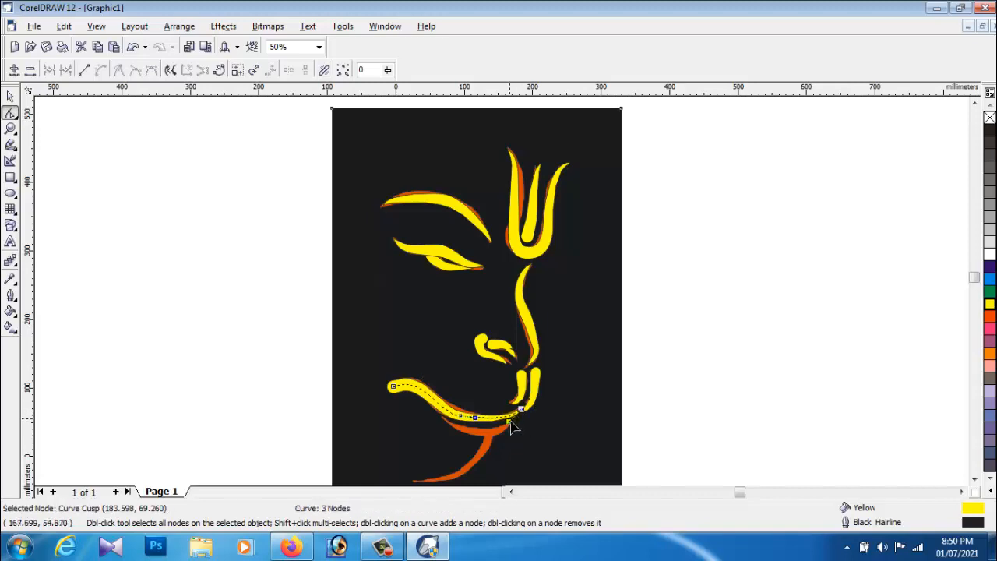
mouse_move(461, 416)
left_mouse_down()
mouse_move(420, 411)
mouse_move(439, 417)
mouse_move(425, 383)
left_mouse_up()
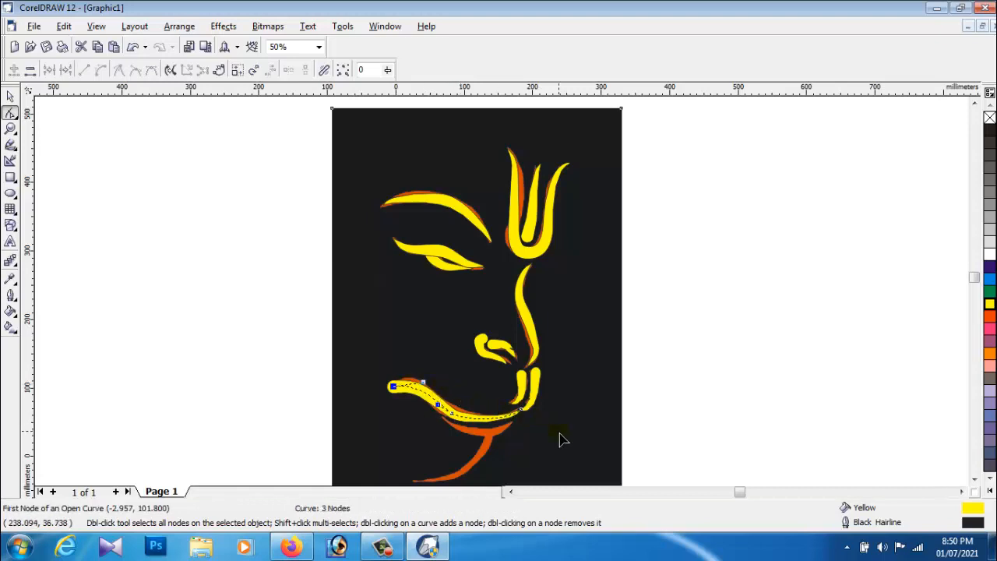
left_click(392, 397)
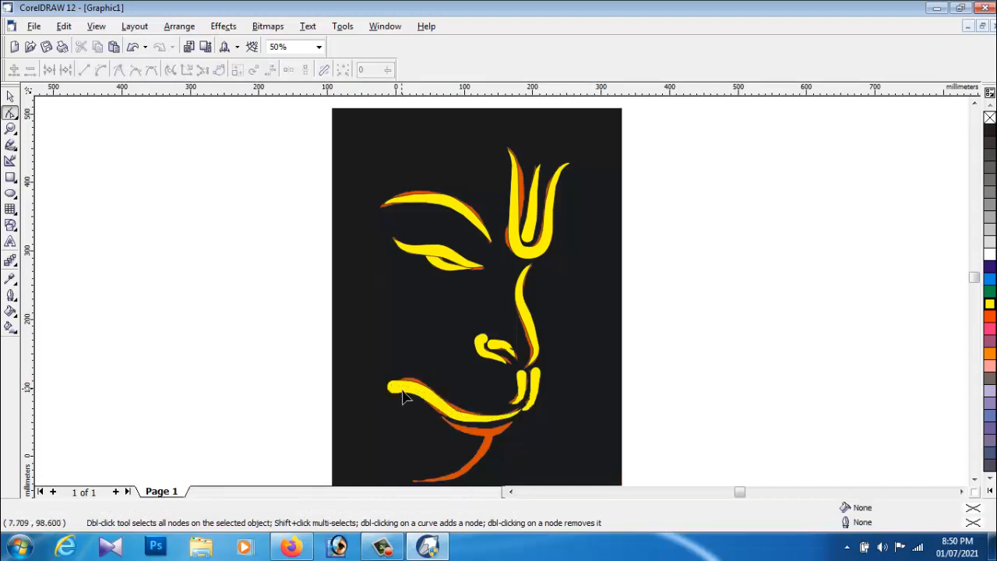
- Change the upper lip stroke to an Artistic Media preset that tapers at both ends
left_click(11, 96)
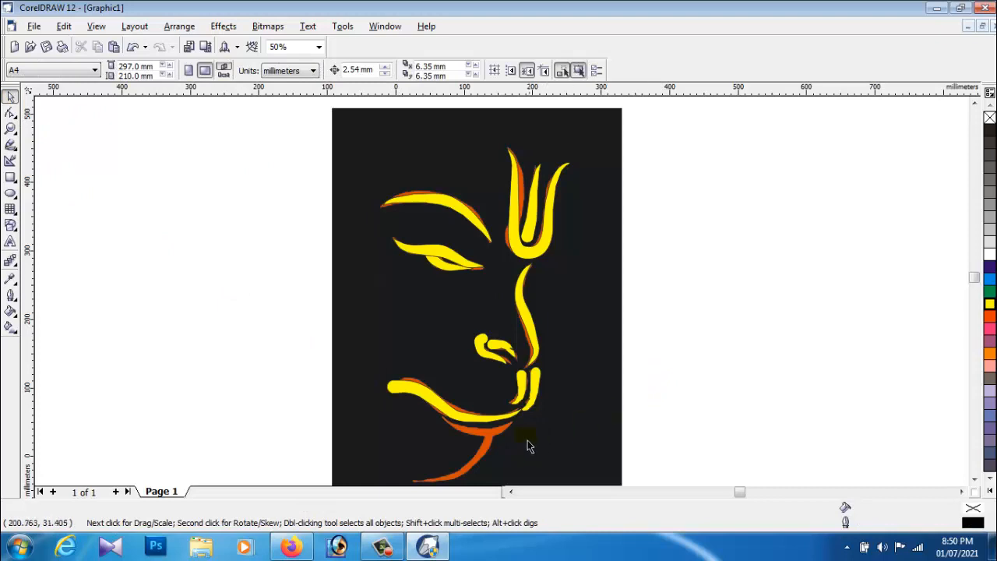
left_click(486, 440)
left_click(429, 402)
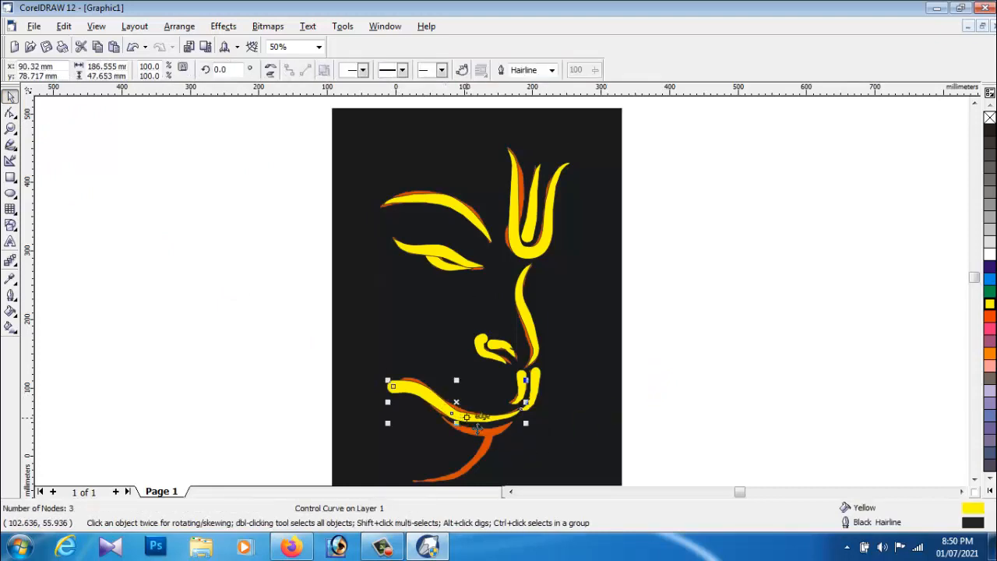
left_click(545, 441)
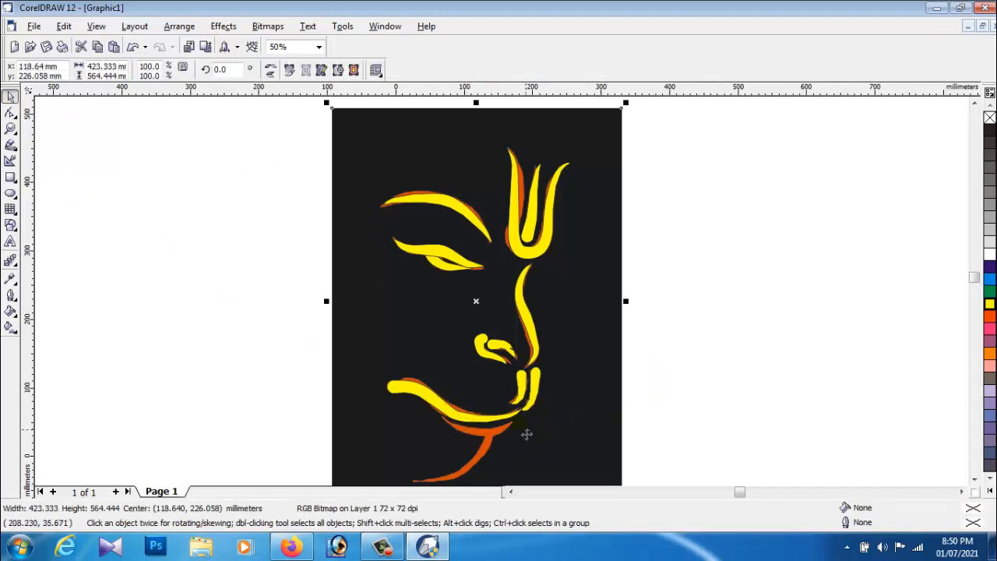
left_click(434, 407)
left_click(10, 145)
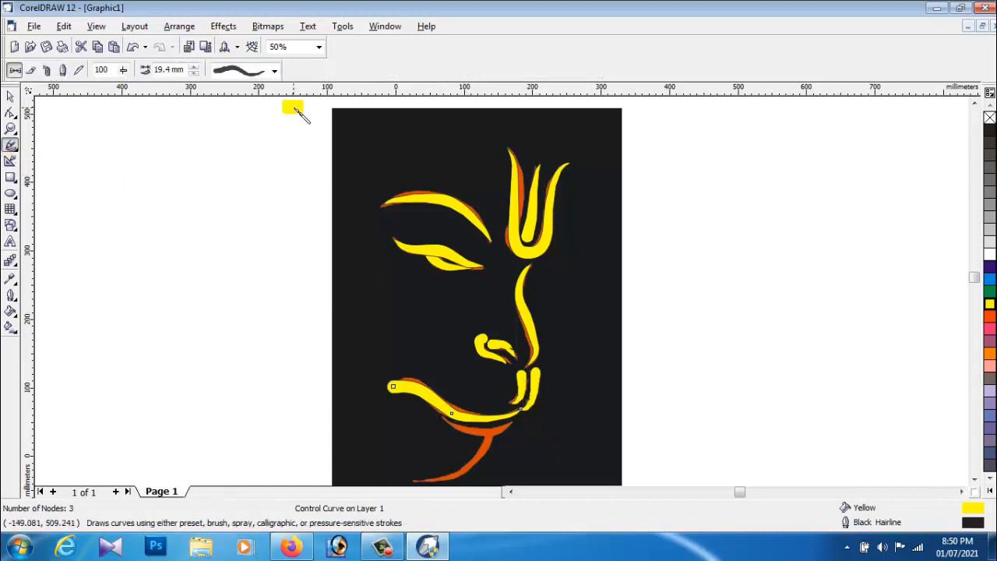
left_click(274, 71)
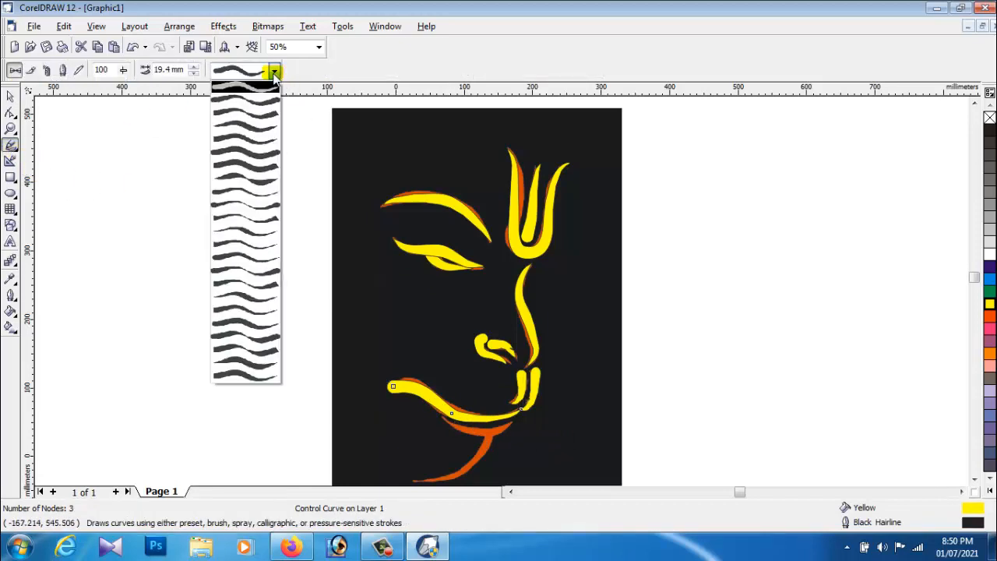
left_click(248, 125)
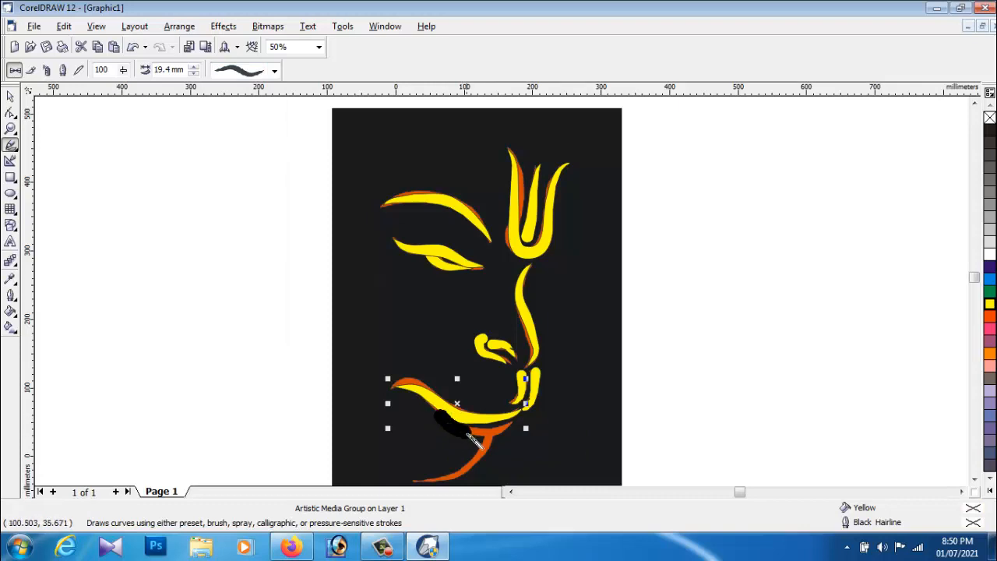
- Trace the lower lip with the tapered preset stroke, fill it yellow and set its width to 14.9 mm
left_click_drag(521, 434, 524, 438)
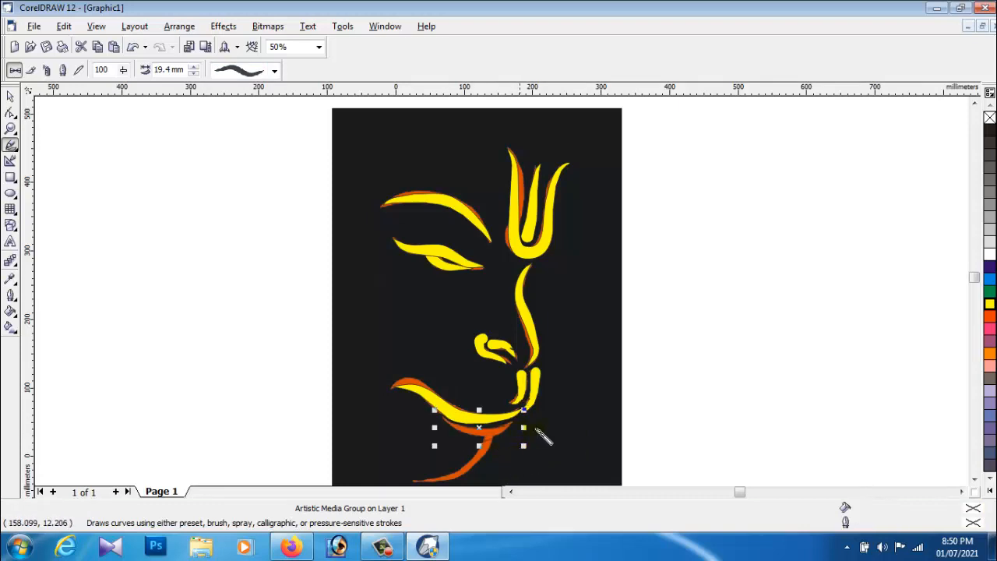
left_click(989, 304)
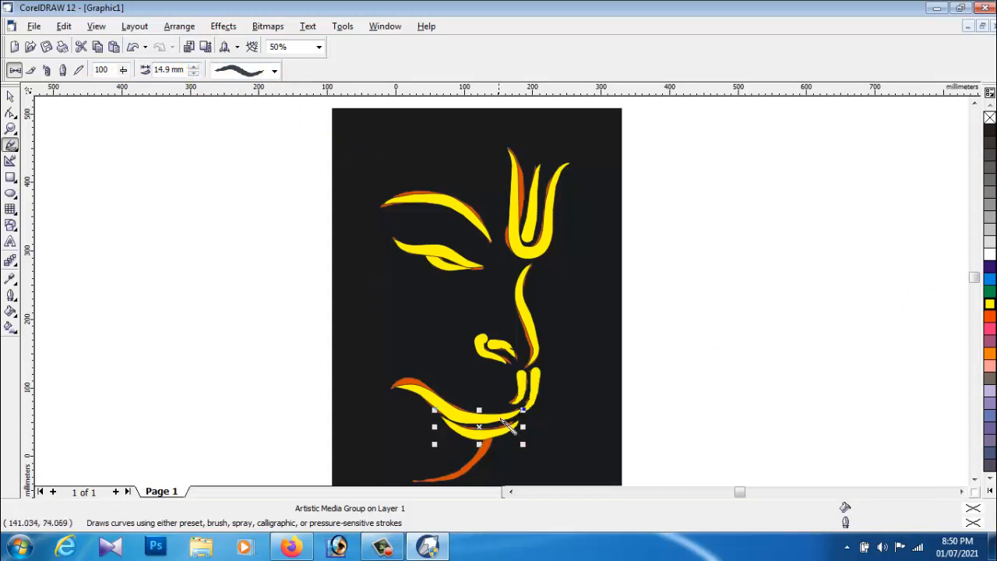
left_click(11, 97)
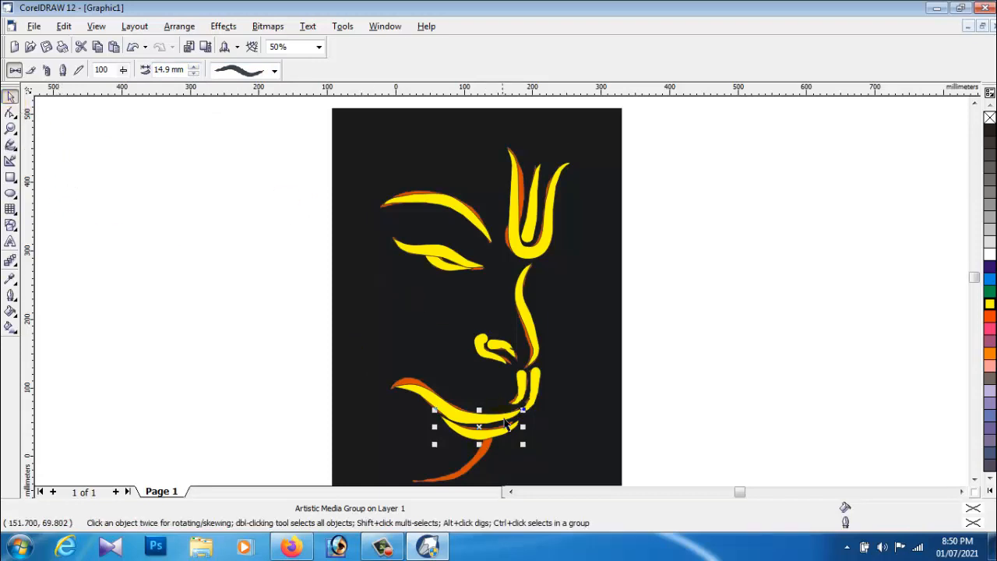
left_click(561, 452)
left_click(505, 439)
left_click(580, 460)
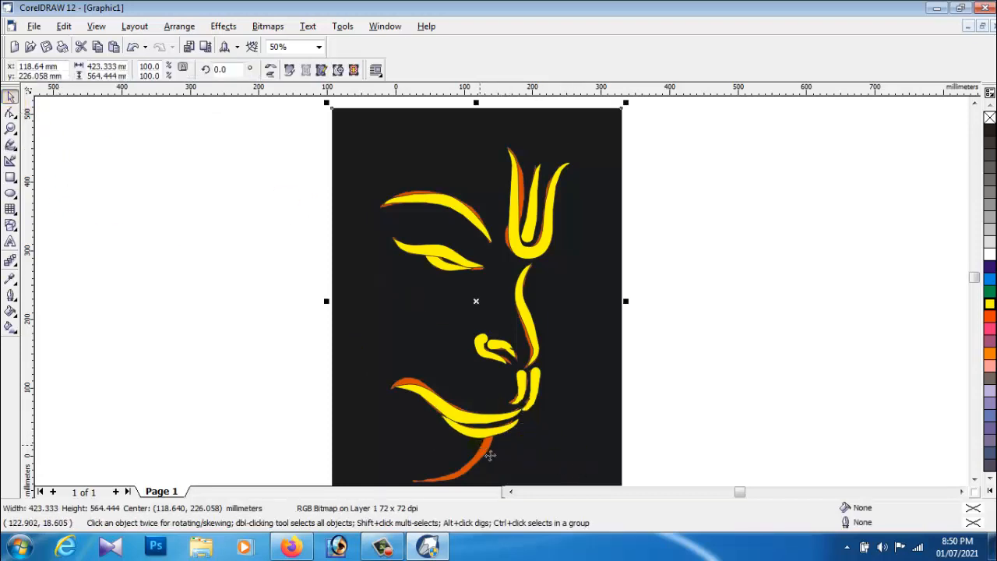
- Trace the chin curve below the lips with a 14.9 mm preset stroke that starts round and tapers off, and fill it yellow
left_click(11, 145)
left_click(275, 71)
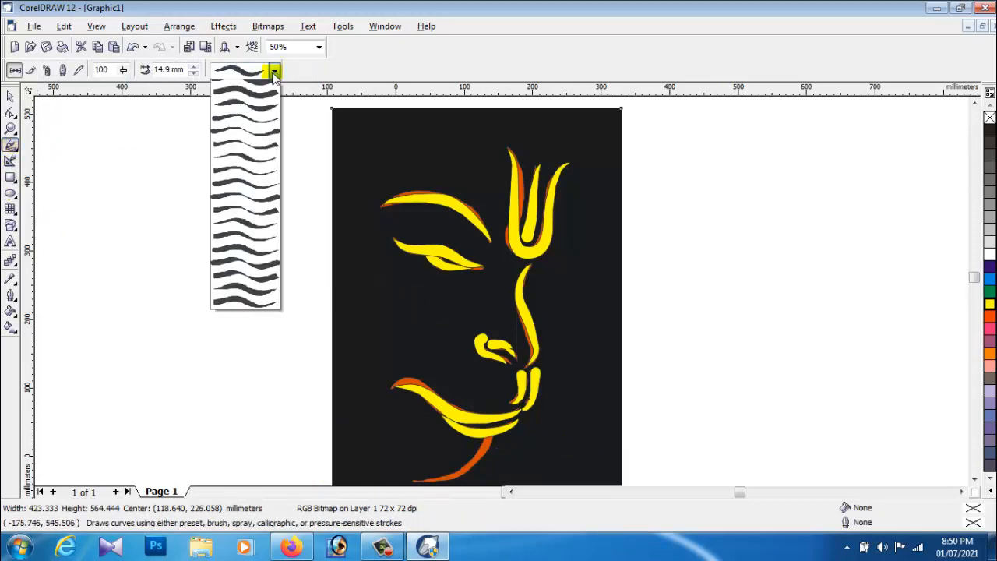
left_click(265, 95)
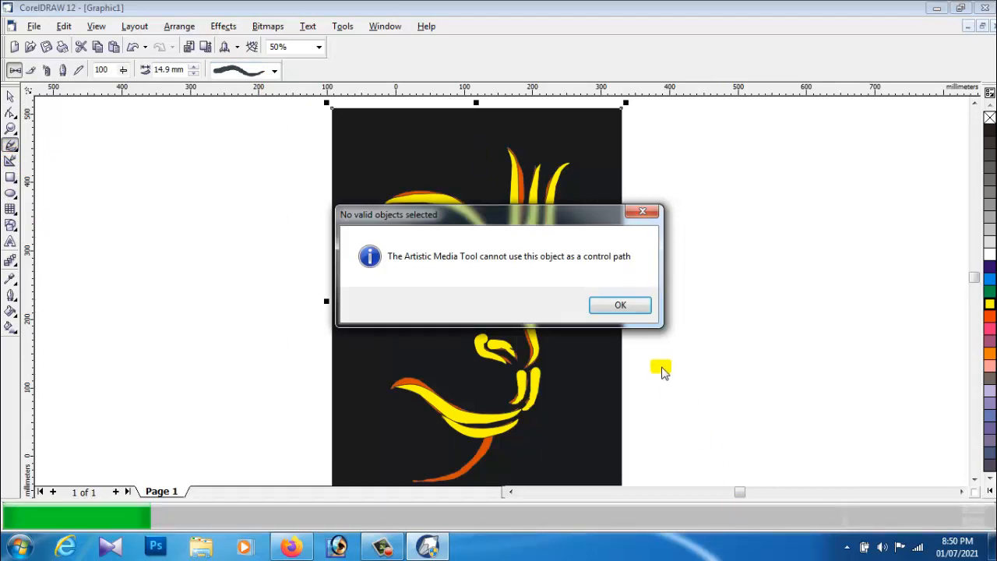
left_click(625, 309)
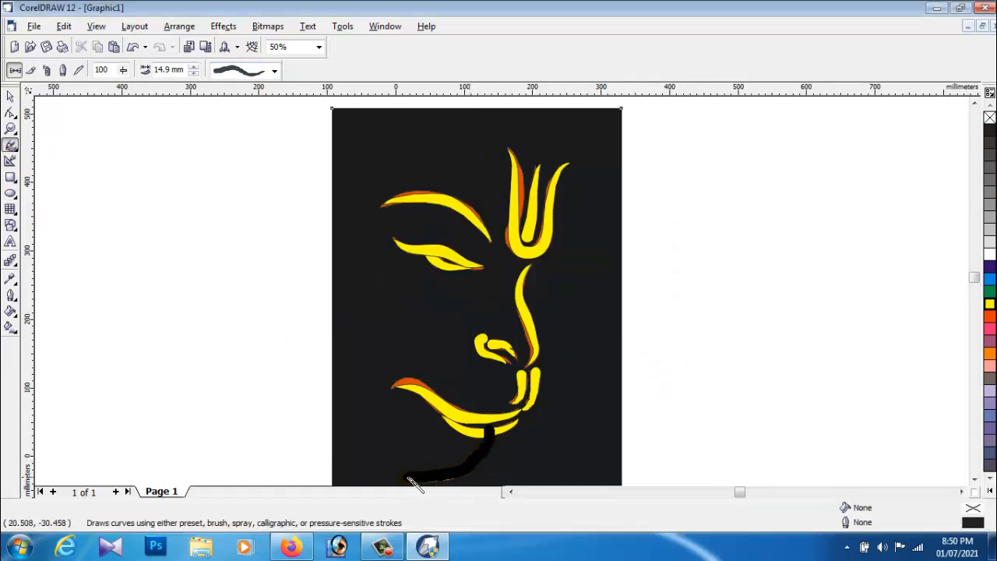
left_click_drag(397, 481, 393, 482)
left_click(10, 95)
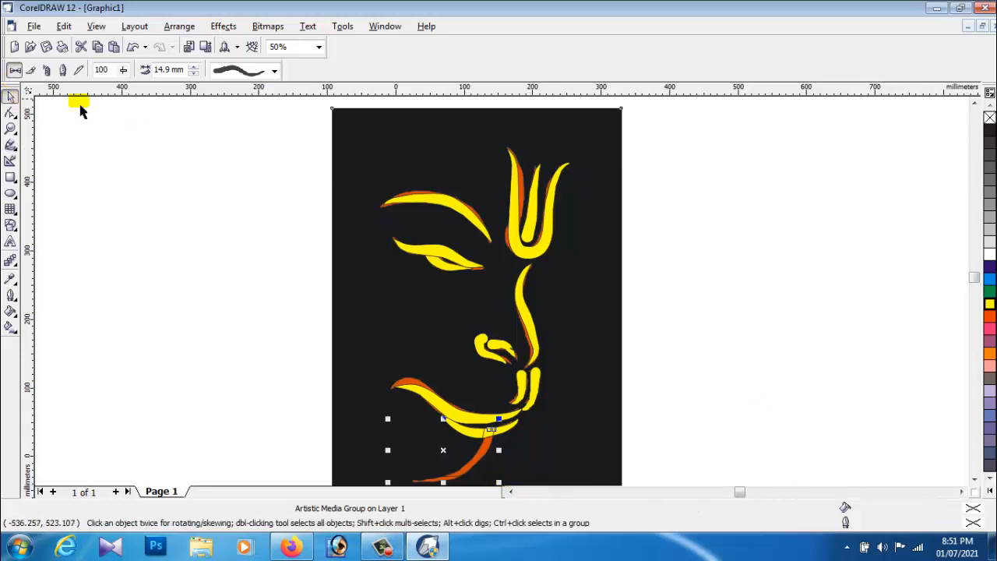
left_click(989, 305)
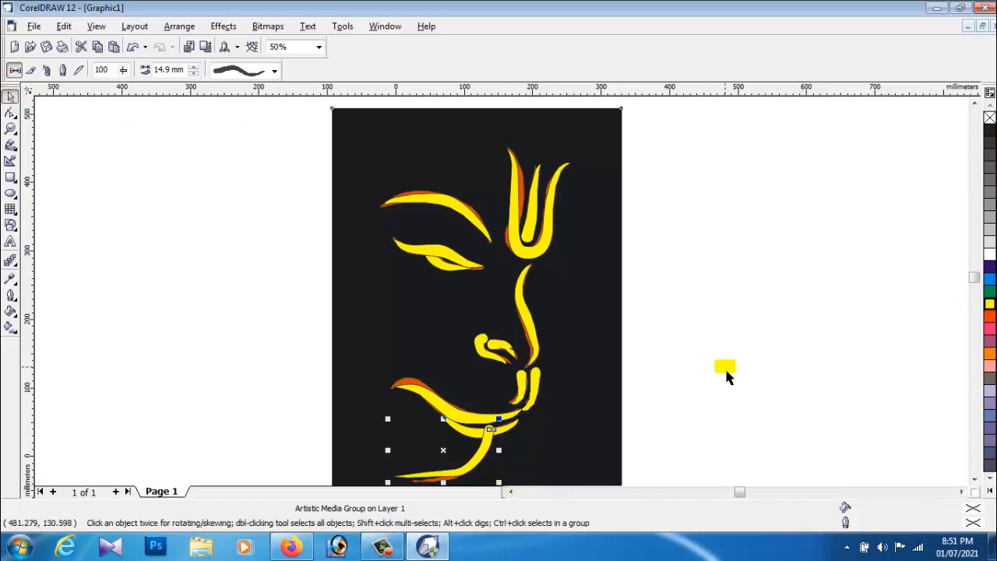
left_click(547, 465)
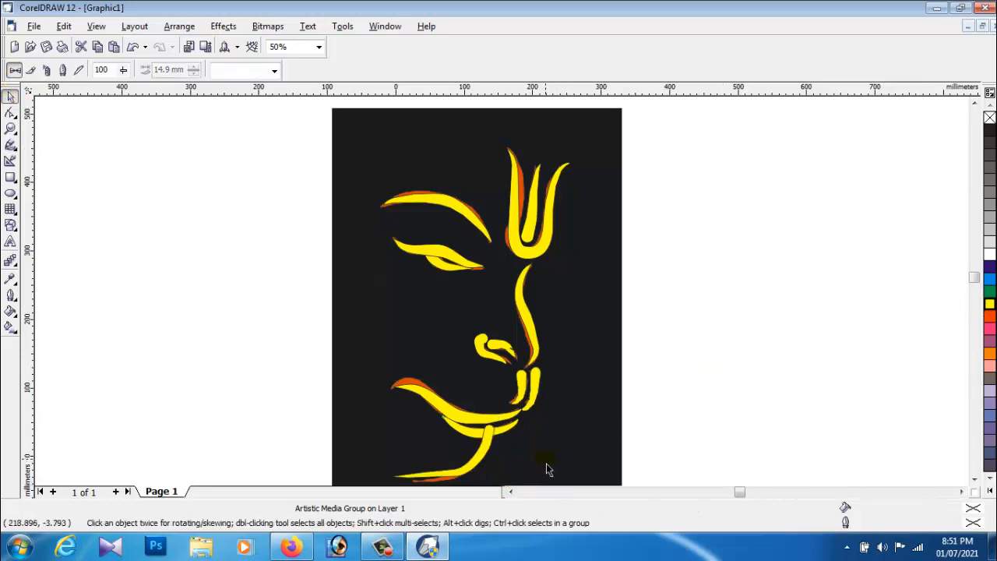
- Move the chin stroke closer to the orange outline and show its curve nodes for editing
left_click(480, 461)
left_click(494, 462)
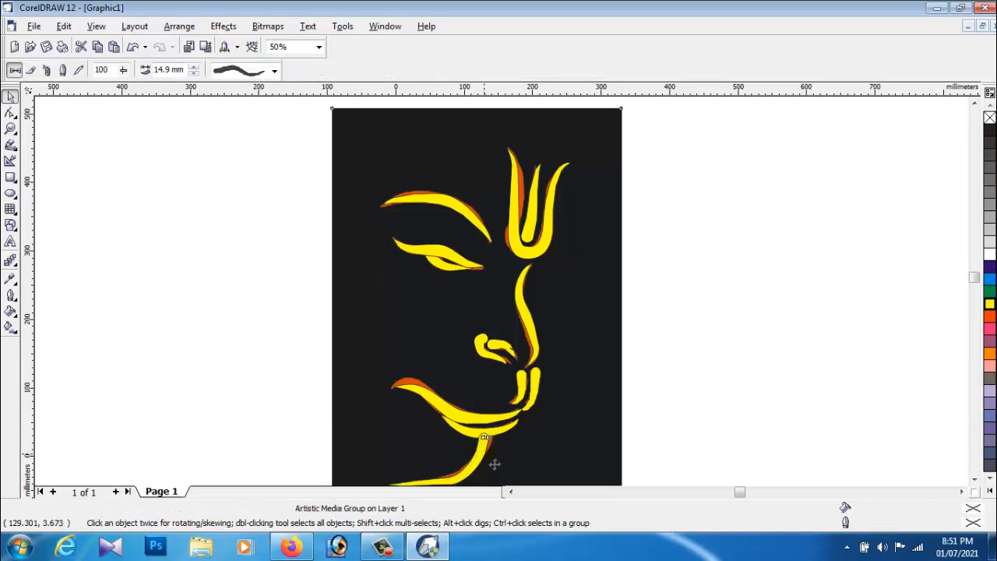
left_click(494, 465)
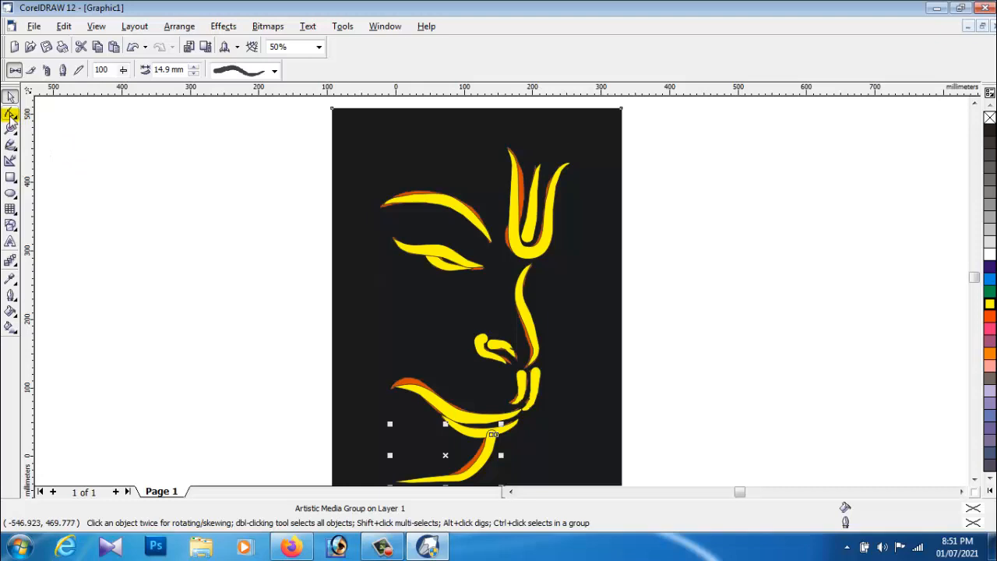
left_click(11, 114)
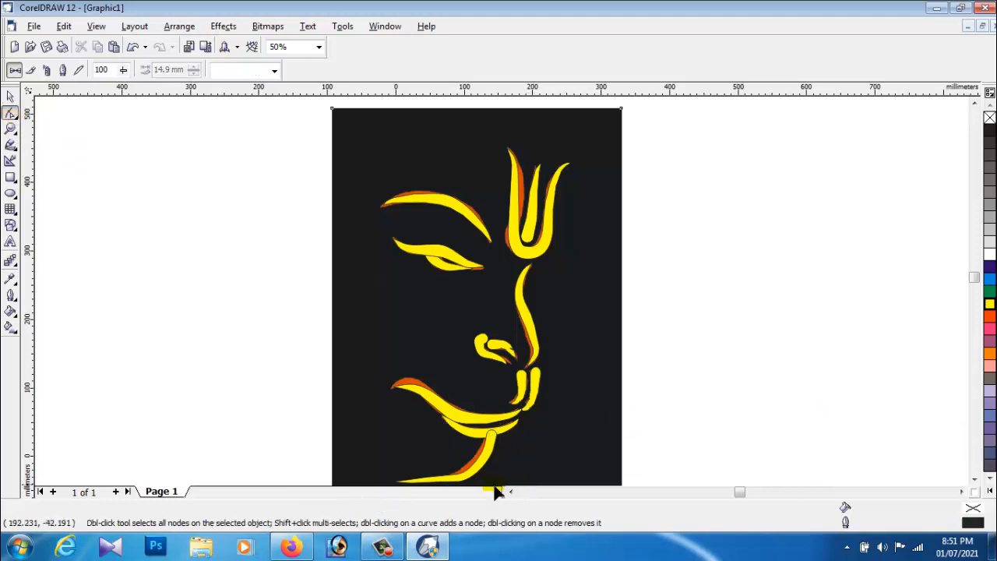
left_click(462, 481)
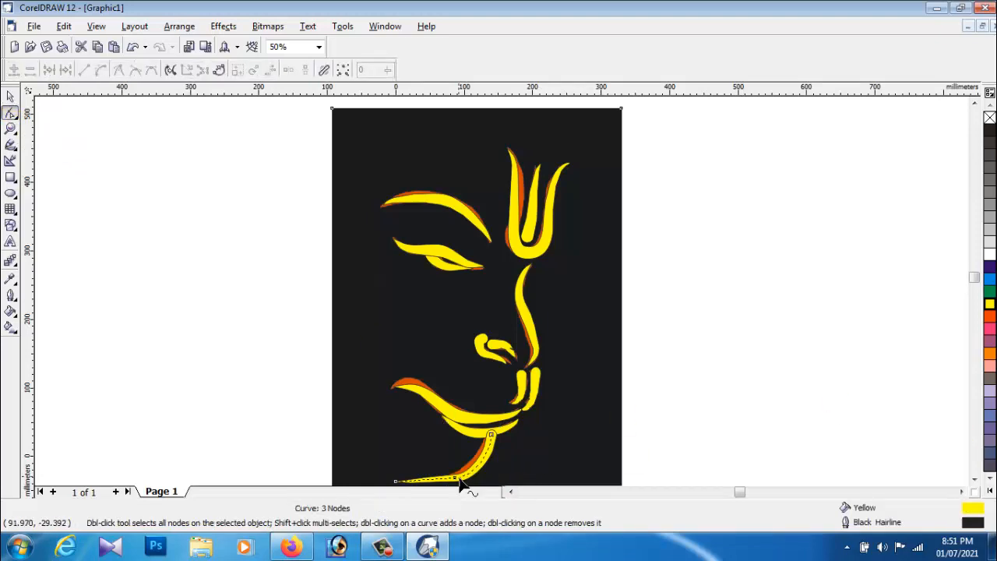
- Try to reshape the lower part of the chin stroke around its middle node, and undo the distortions
left_click(457, 480)
left_click_drag(476, 482, 440, 479)
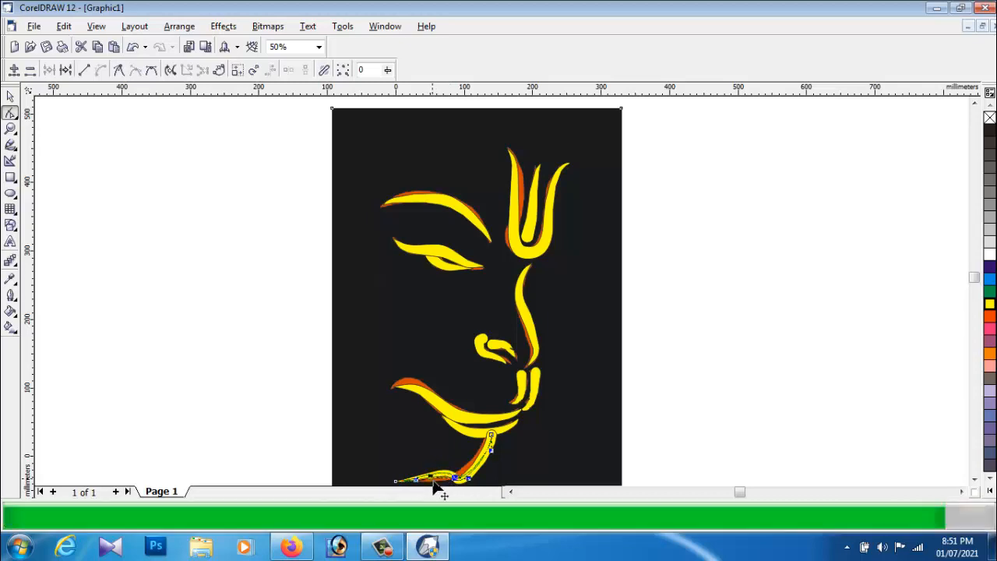
left_click(472, 481)
left_click(464, 479)
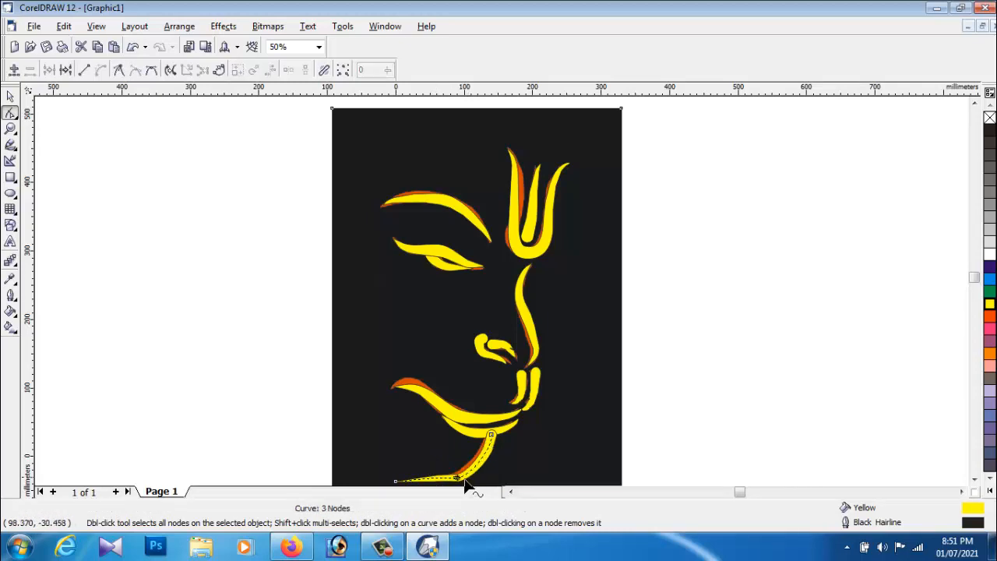
mouse_move(460, 484)
left_mouse_down()
mouse_move(466, 491)
mouse_move(441, 482)
left_mouse_up()
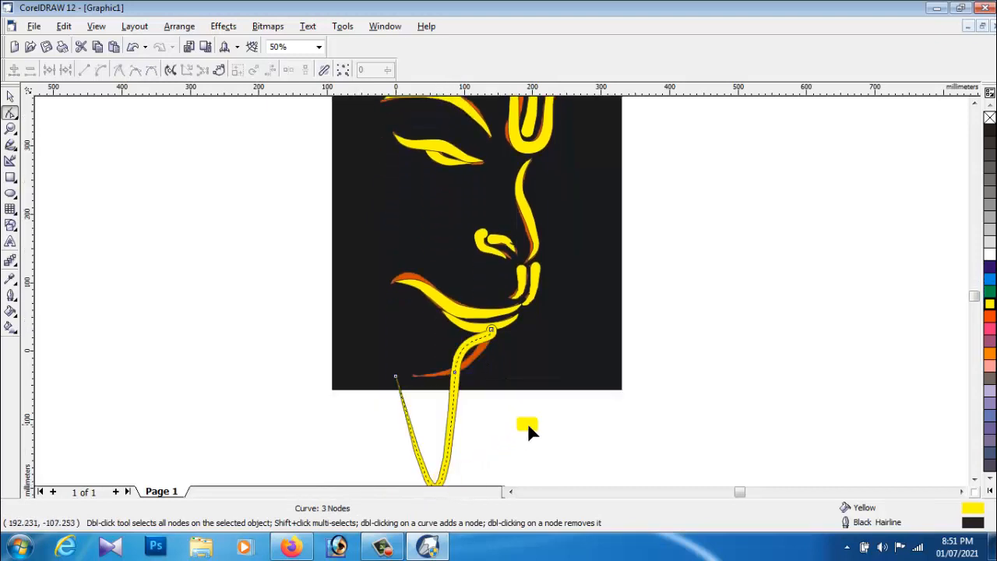
key("ctrl+z")
key("ctrl+z")
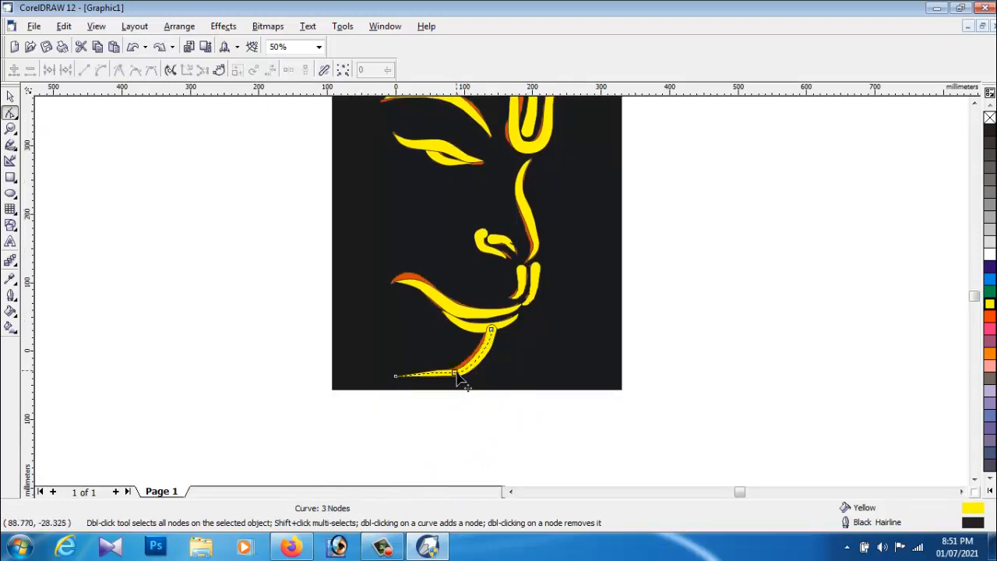
- Smooth the chin stroke's bend with its middle node's curve handles and shift the stroke onto the orange outline
left_click(454, 377)
left_click(456, 378)
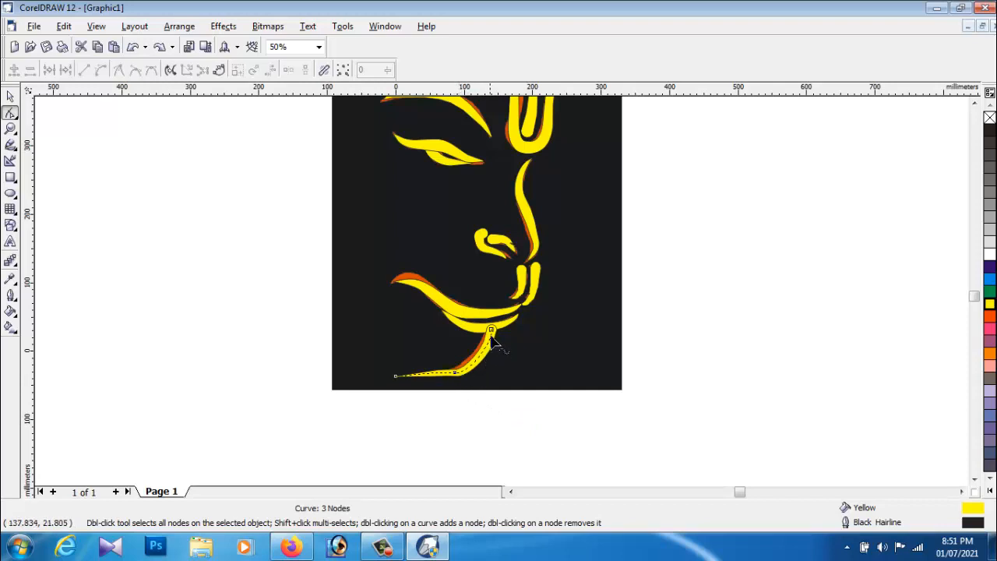
left_click(455, 375)
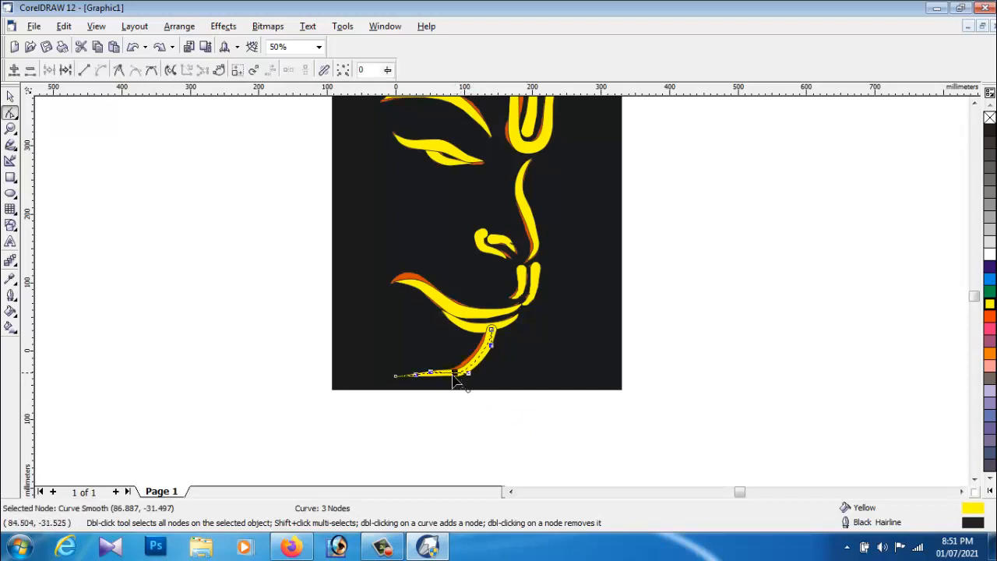
left_click_drag(471, 377, 476, 373)
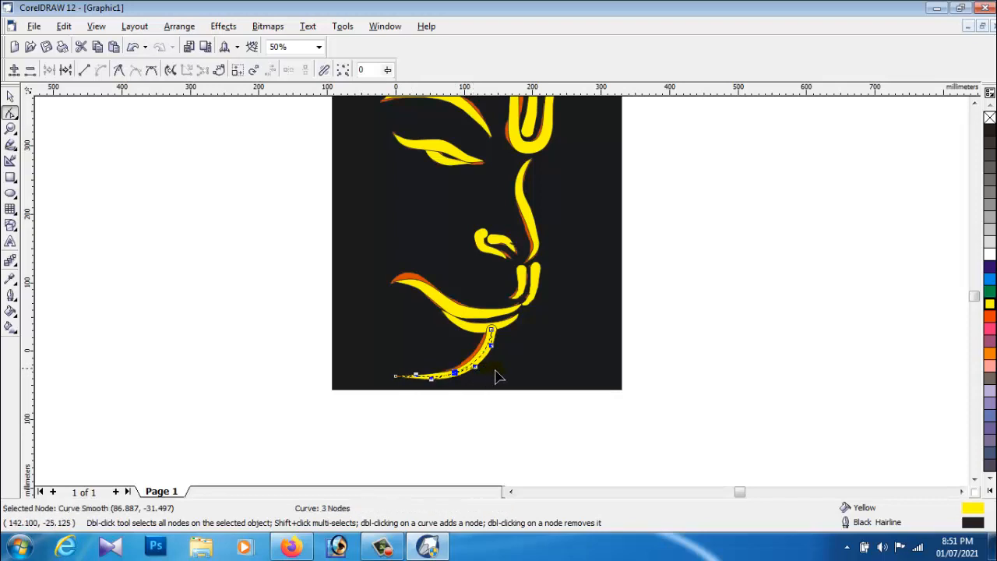
left_click(498, 377)
left_click(486, 363)
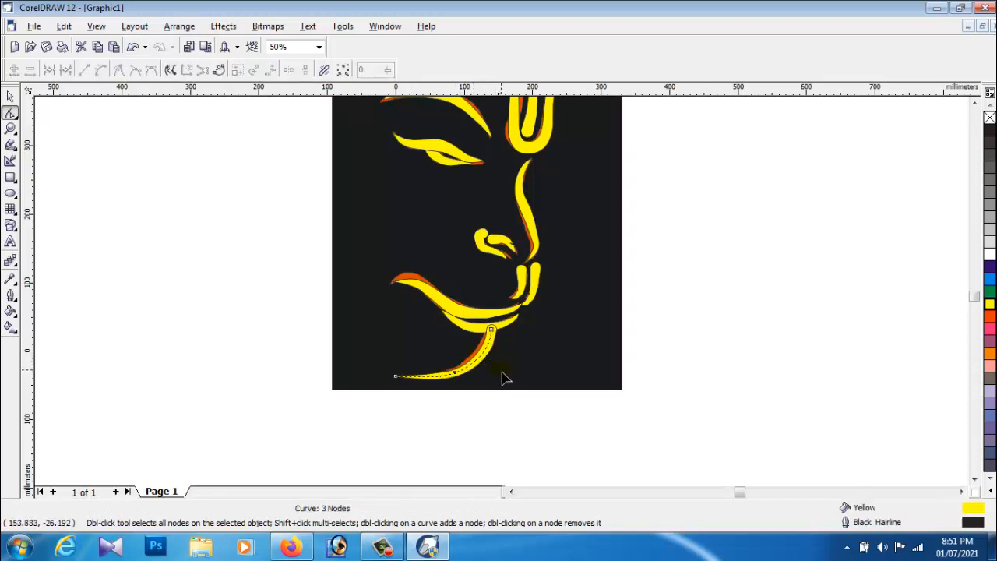
left_click(11, 96)
left_click(576, 358)
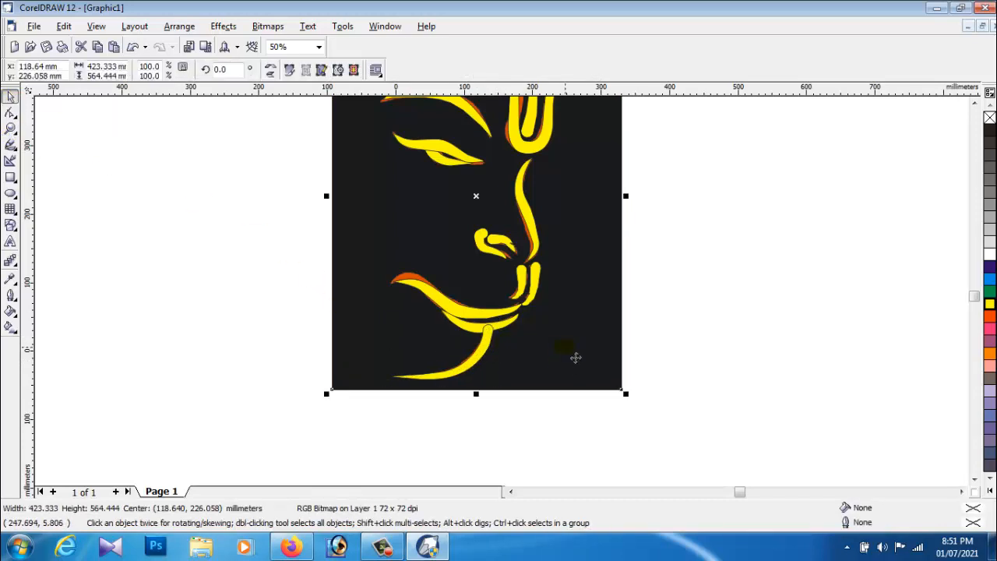
- Extend the upper lip stroke's outer end node beyond the mouth corner and raise its curve handle to cover the orange outline
left_click(454, 311, "ctrl")
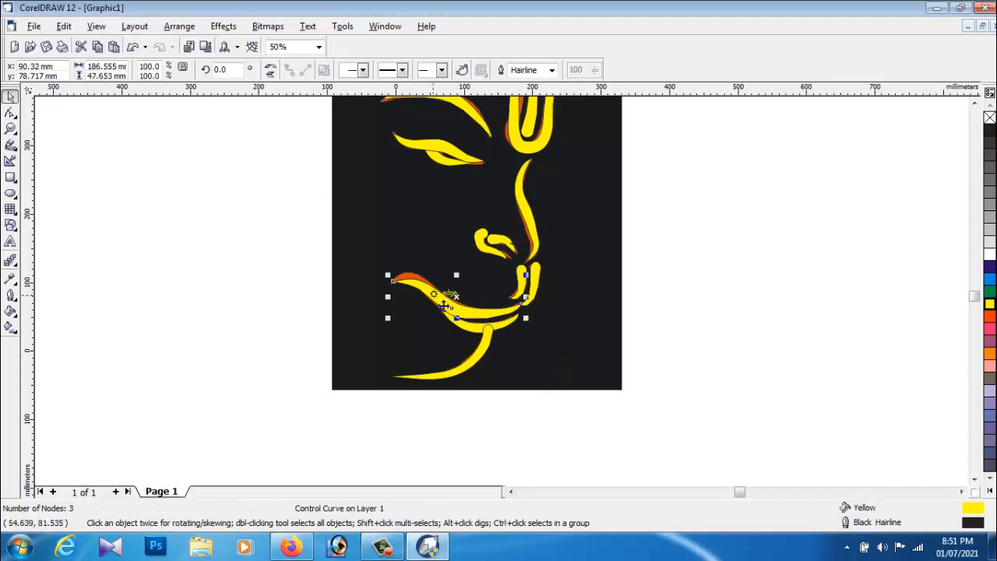
left_click(11, 112)
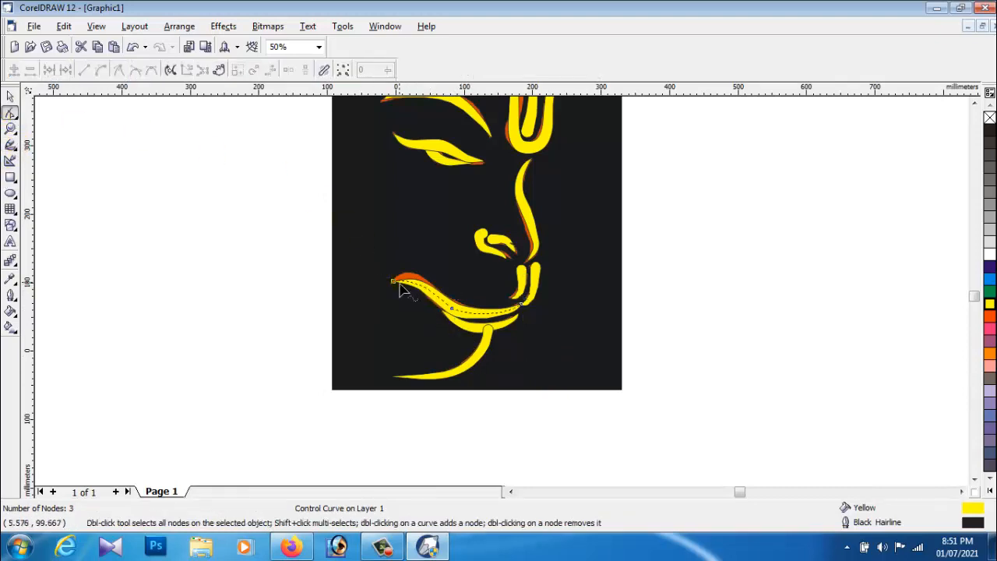
left_click(393, 282)
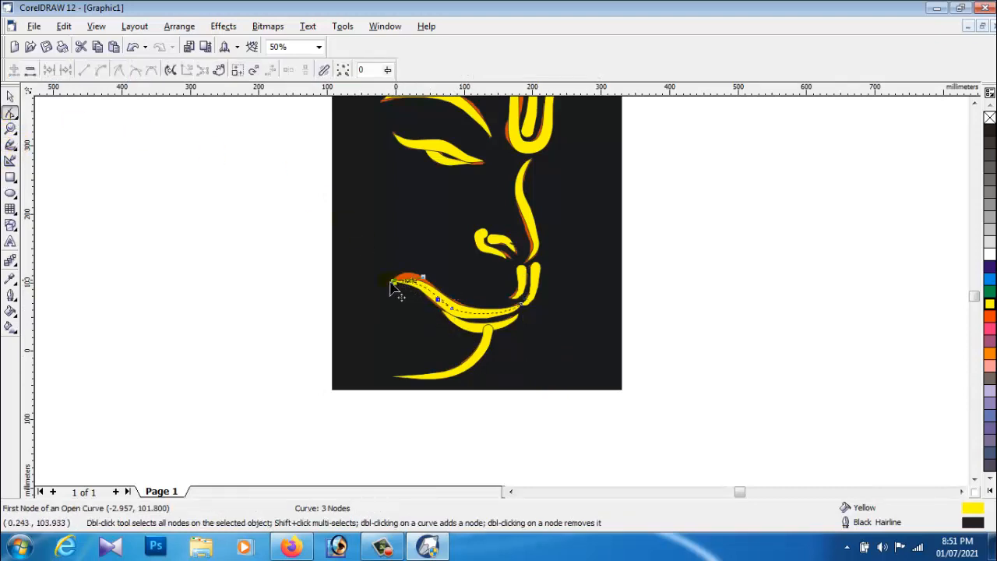
left_click_drag(389, 282, 427, 282)
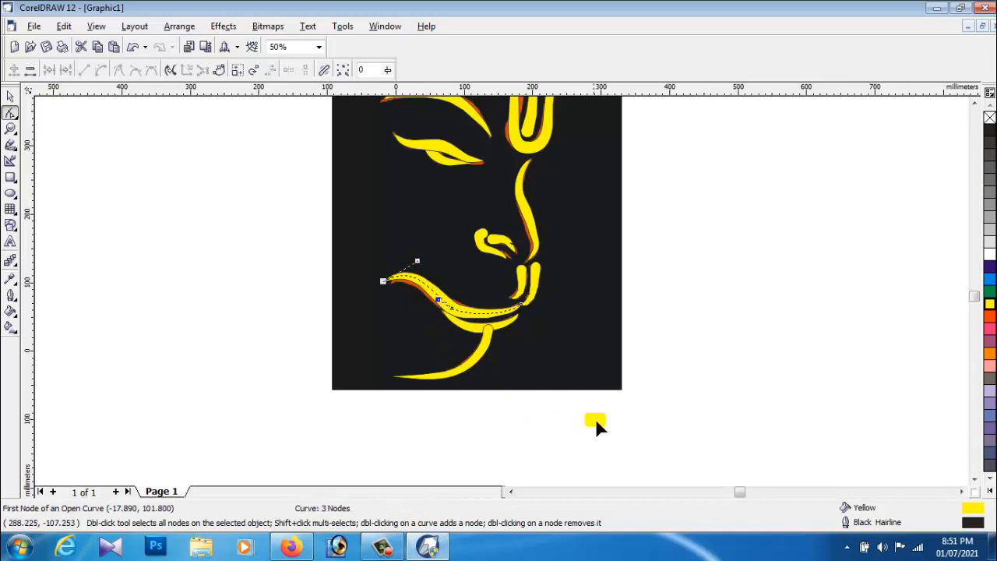
left_click(11, 96)
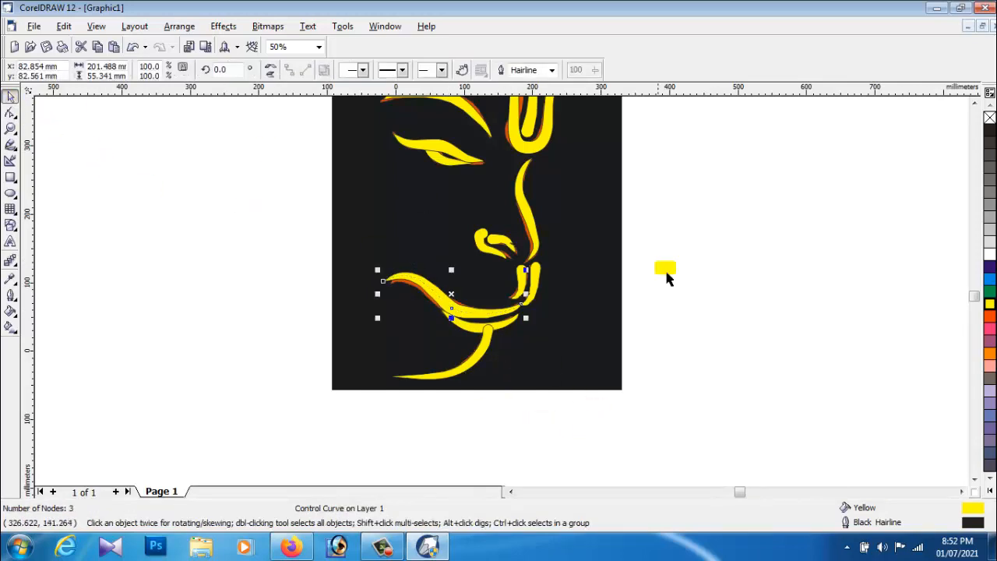
left_click(666, 310)
scroll(634, 381, "down", 2)
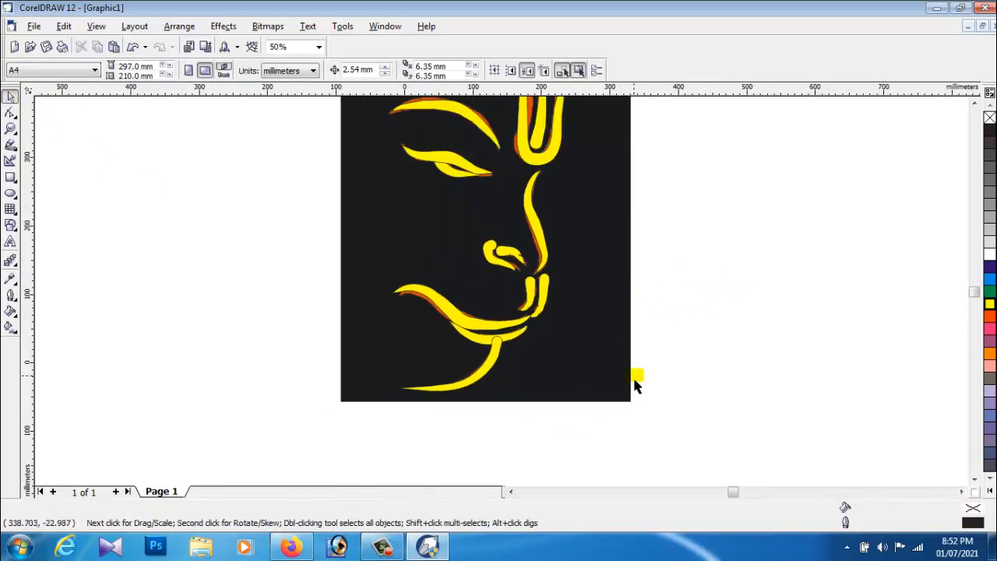
- Delete the imported black reference image behind the yellow face strokes
left_click(609, 281)
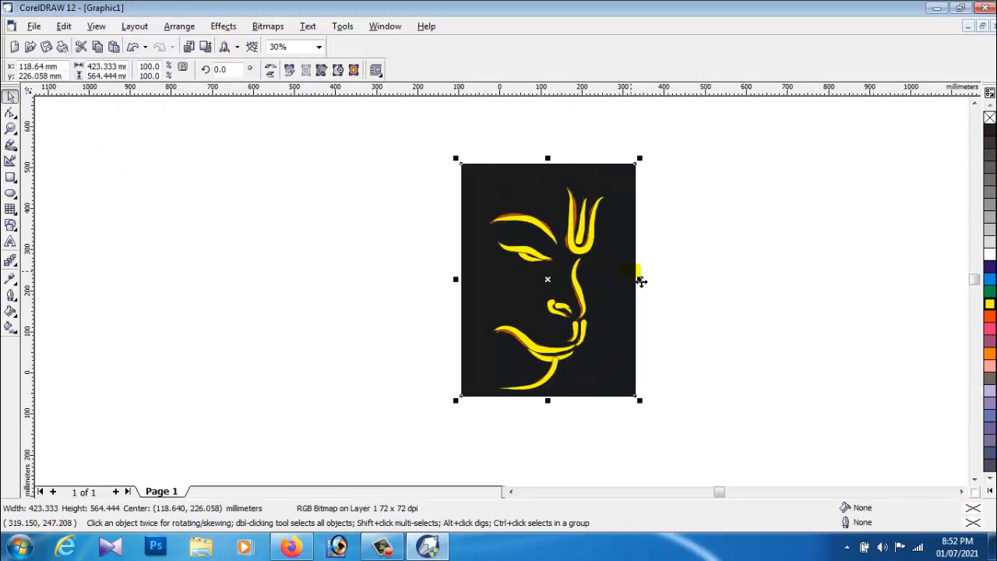
key("Delete")
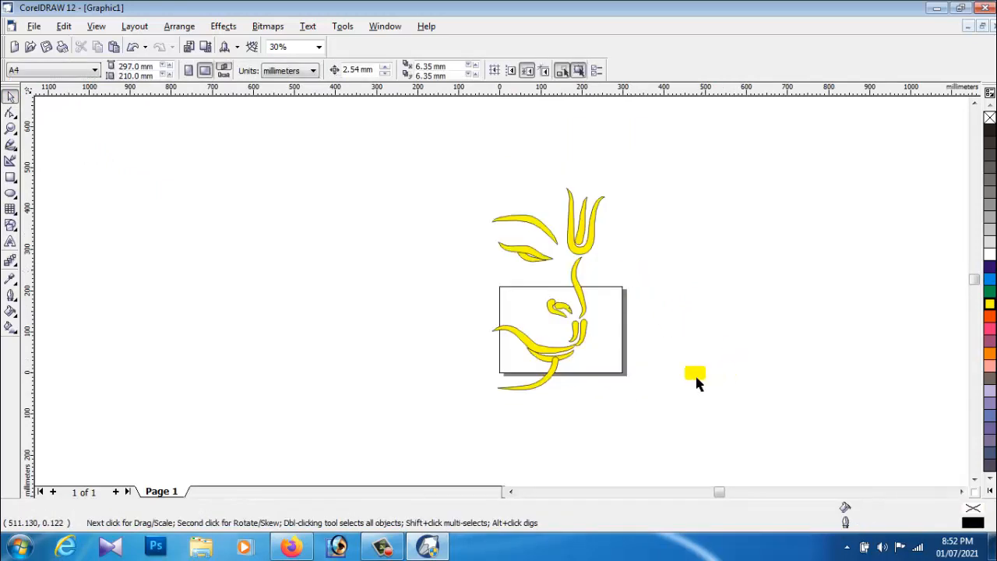
- Group the chin stroke's parts and send the group to the back, behind the lip strokes
left_click(550, 382)
scroll(583, 394, "up", 2)
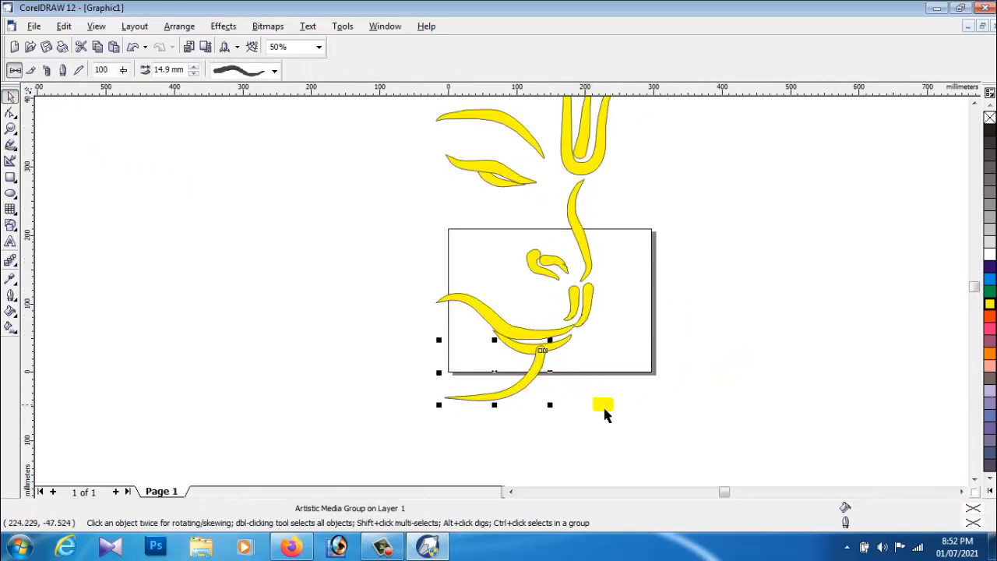
left_click(180, 25)
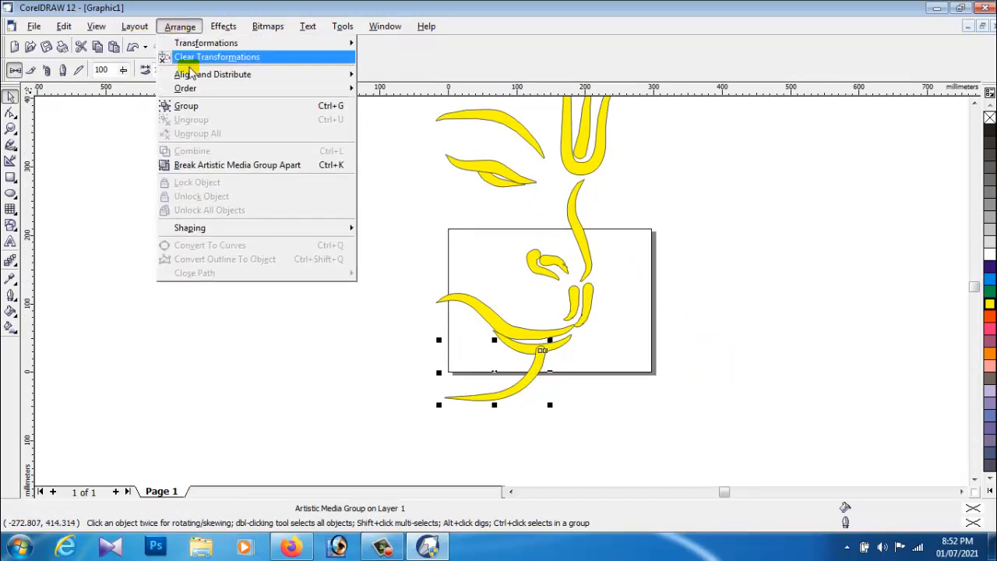
left_click(201, 112)
left_click(167, 25)
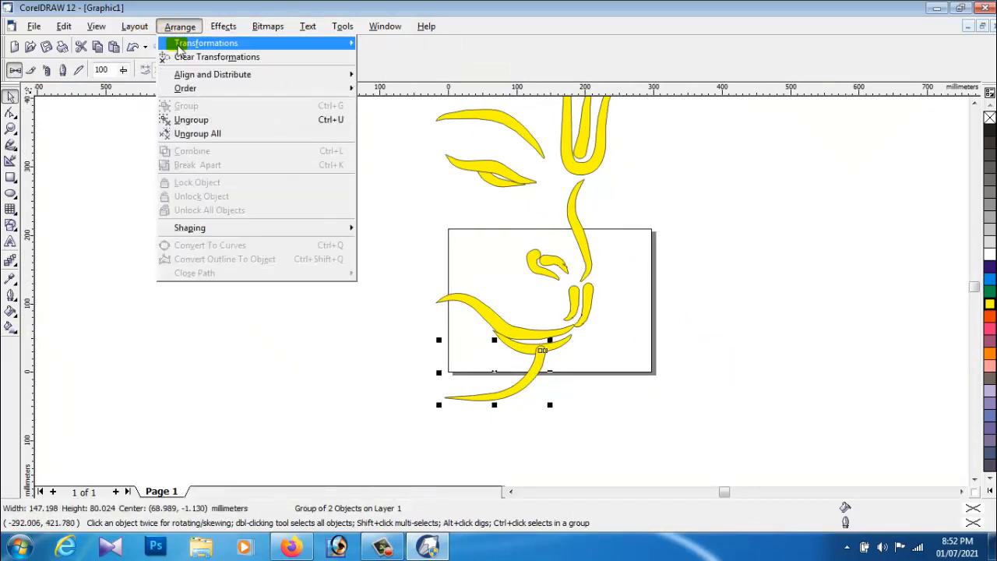
mouse_move(193, 92)
left_click(395, 102)
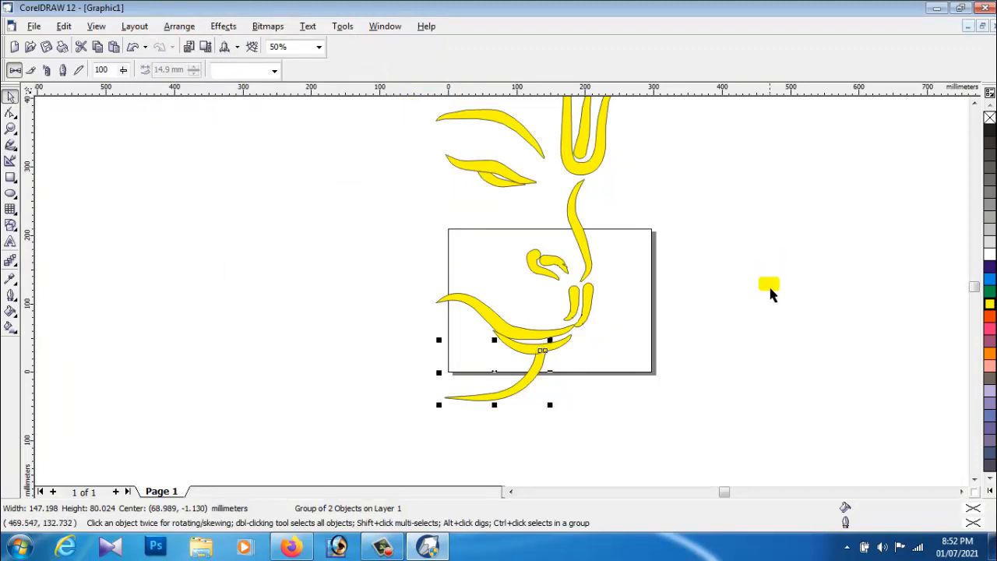
left_click(768, 283)
left_click_drag(578, 379, 650, 337)
left_click_drag(779, 355, 782, 353)
- Select all the face strokes and set their outline width to None
scroll(782, 353, "down", 1)
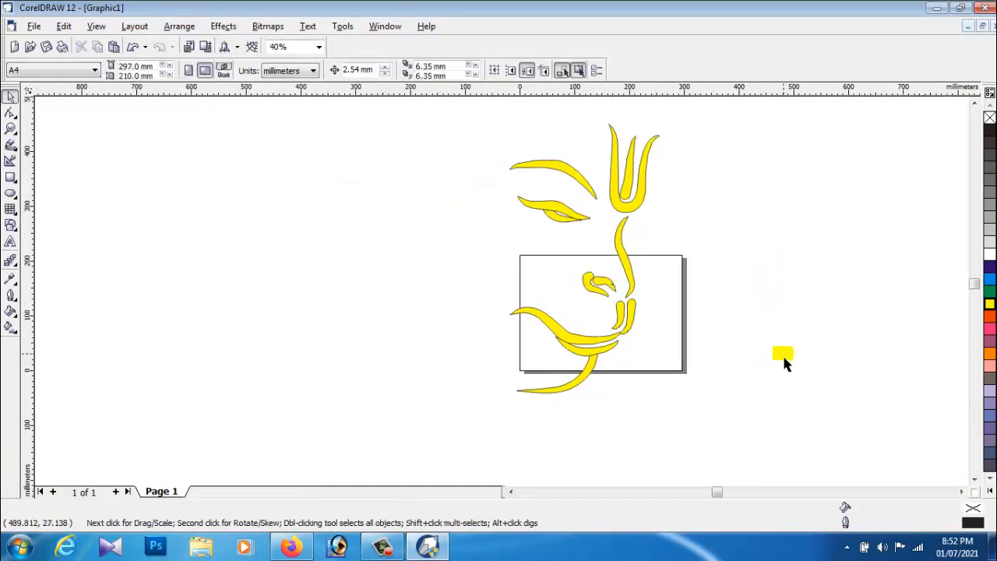
mouse_move(467, 123)
left_mouse_down()
mouse_move(519, 127)
mouse_move(727, 395)
left_mouse_up()
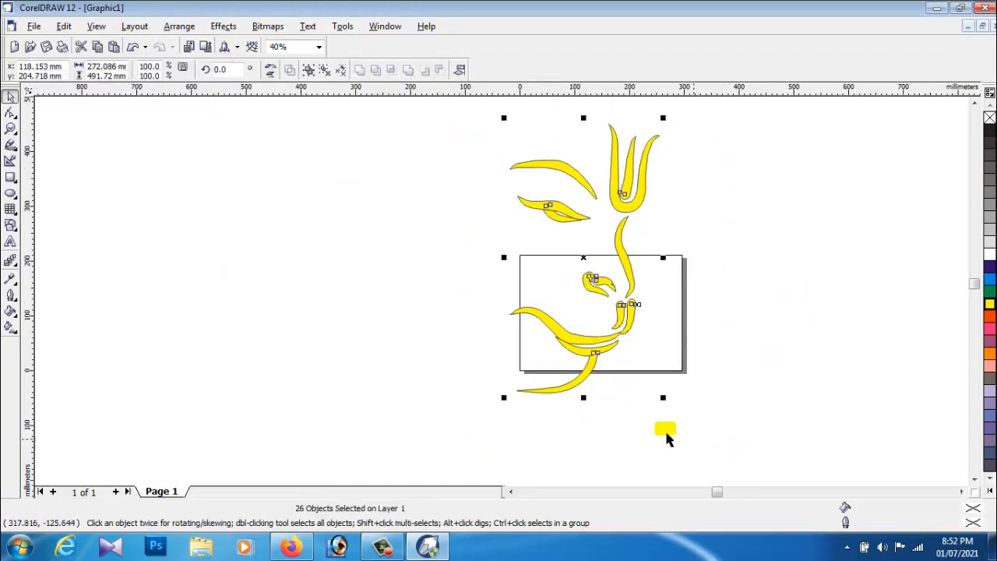
left_click_drag(956, 468, 974, 526)
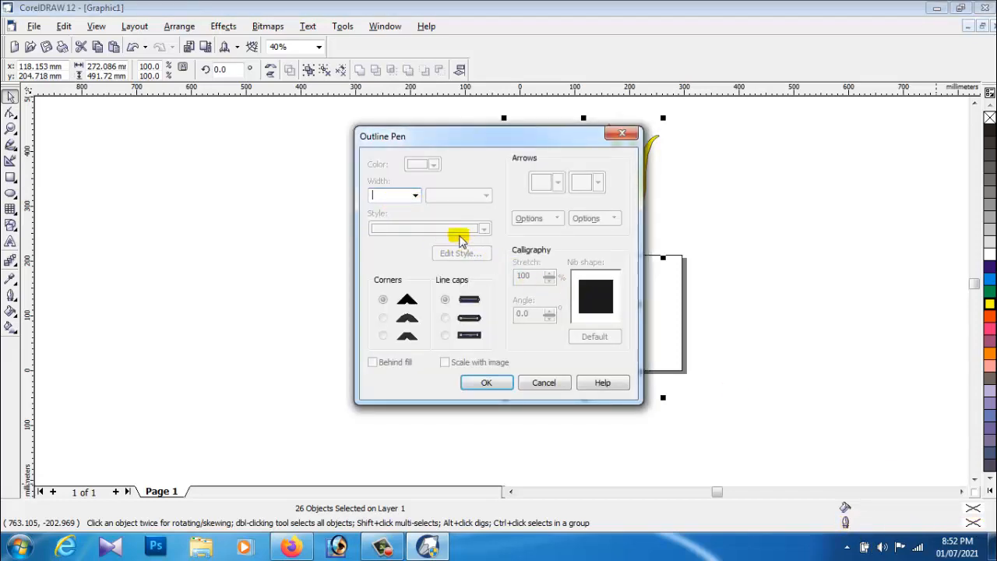
left_click(415, 195)
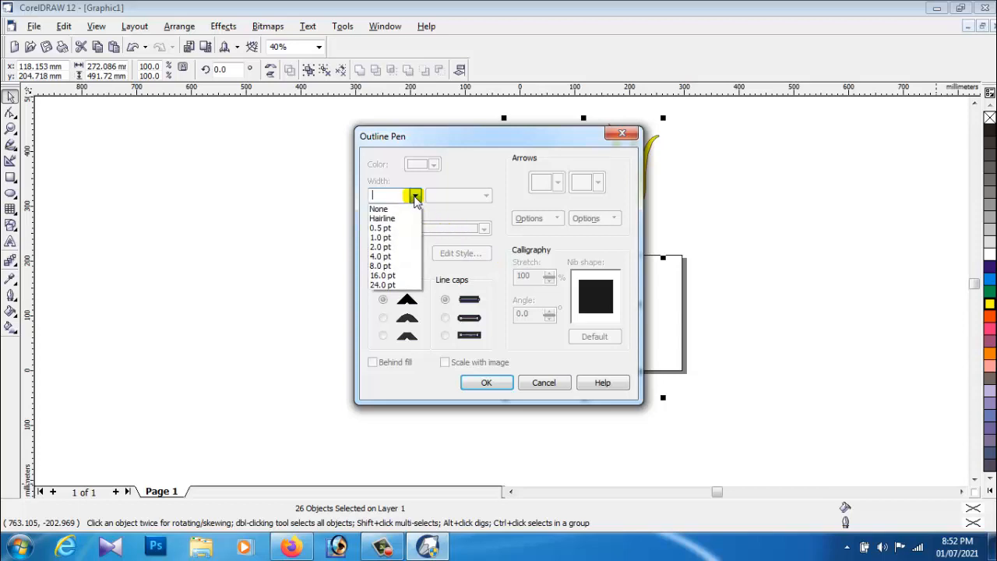
left_click(413, 204)
left_click(497, 384)
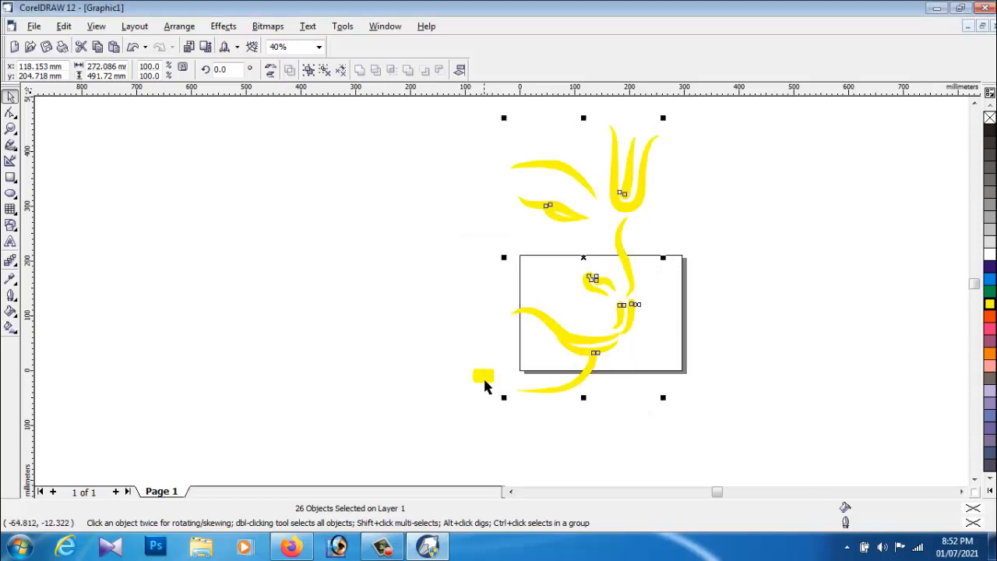
left_click(803, 332)
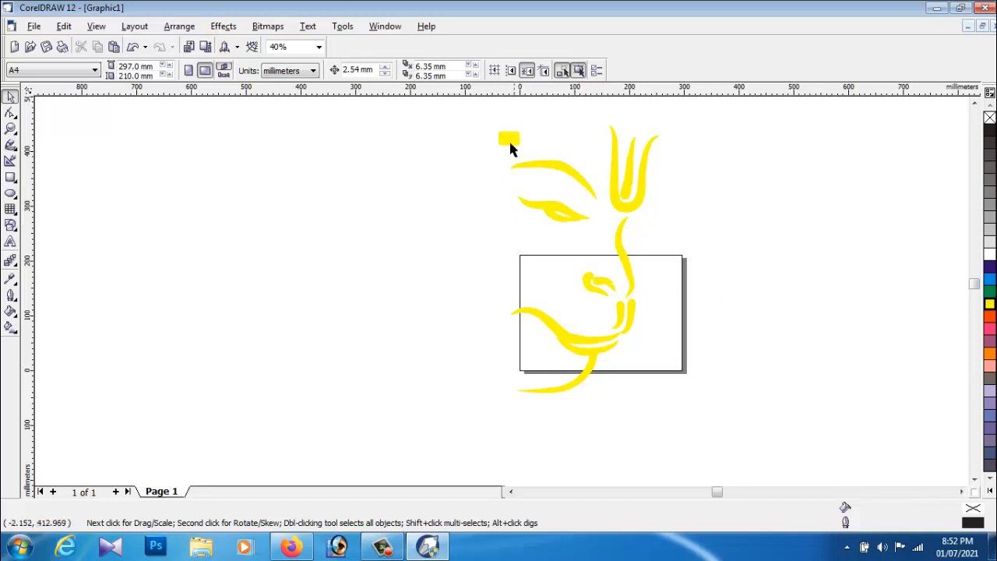
- Move all the face strokes off the page into the empty area beside it and group them
mouse_move(507, 132)
left_mouse_down()
mouse_move(659, 264)
mouse_move(735, 464)
left_mouse_up()
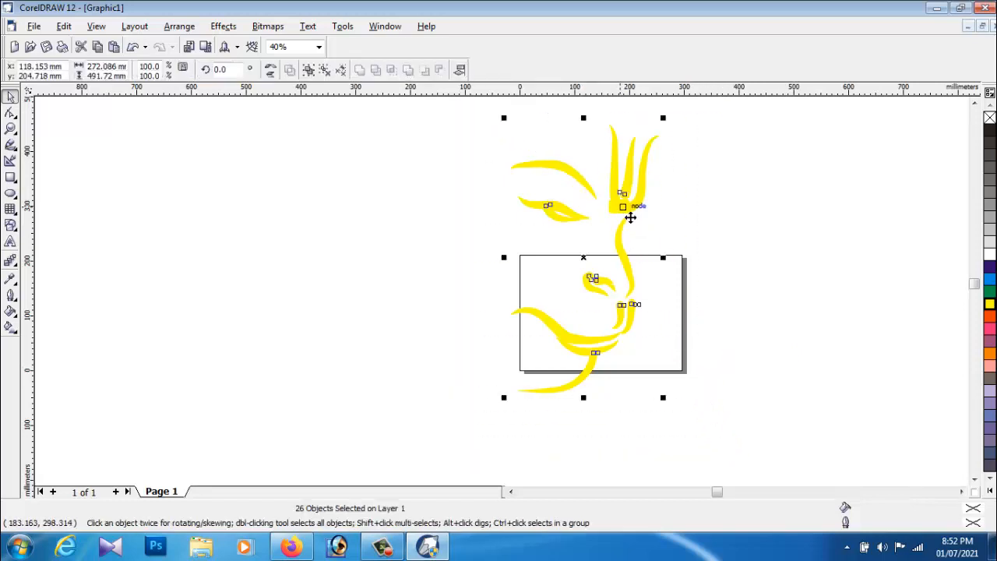
left_click_drag(632, 211, 398, 221)
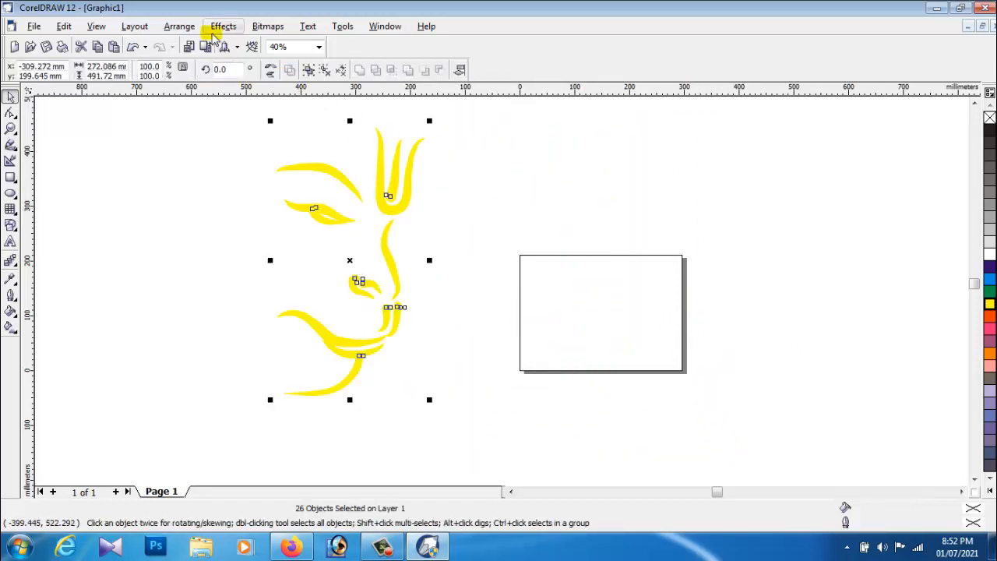
left_click(180, 26)
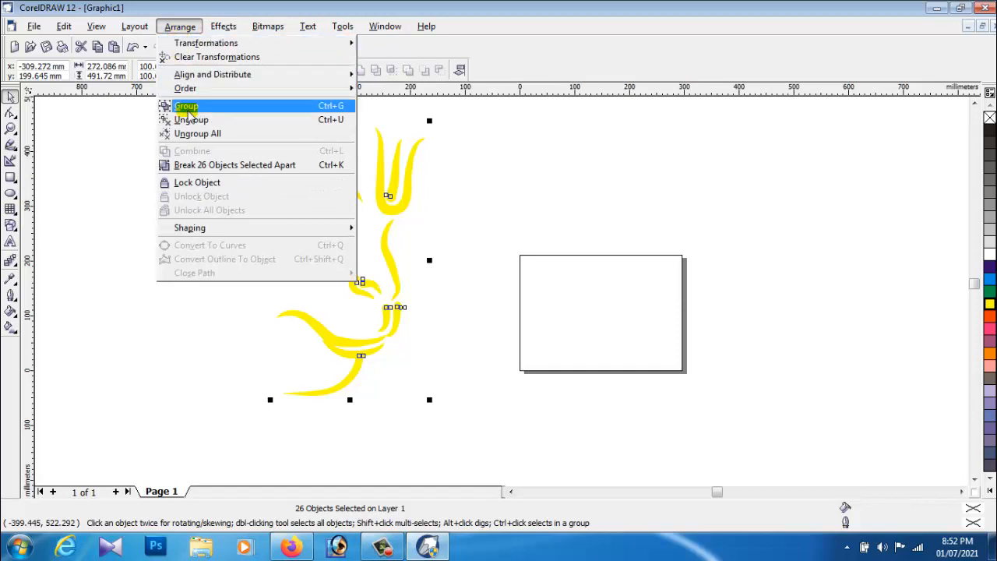
left_click(187, 106)
left_click(540, 222)
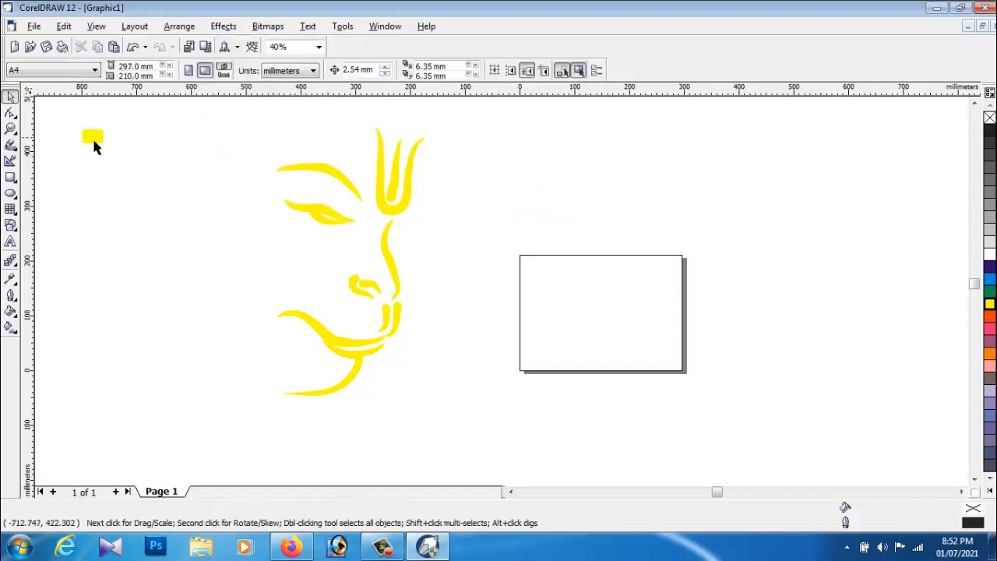
- Draw a rectangle about 488 × 597 mm around the grouped face strokes
left_click(12, 179)
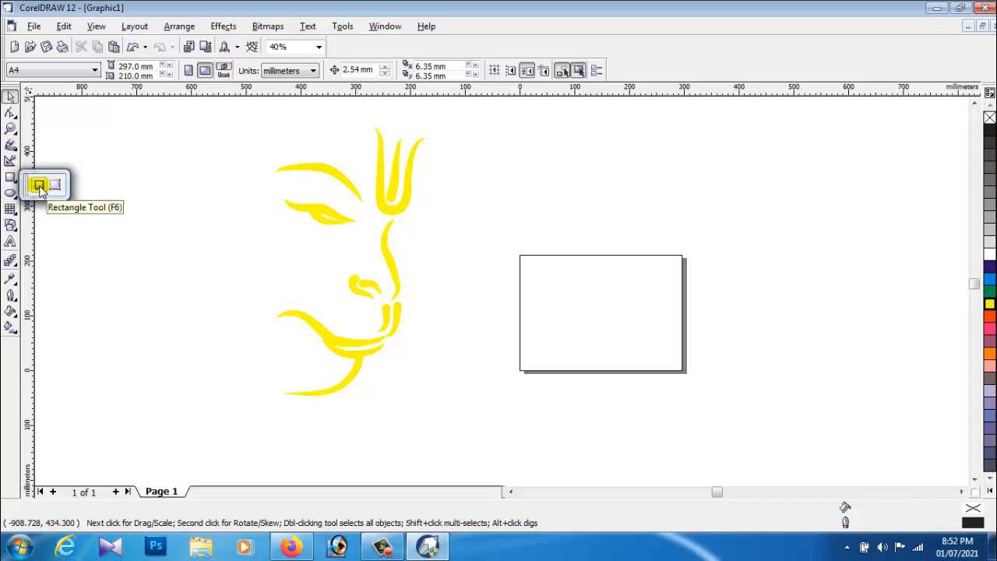
left_click(39, 186)
left_click_drag(198, 106, 470, 440)
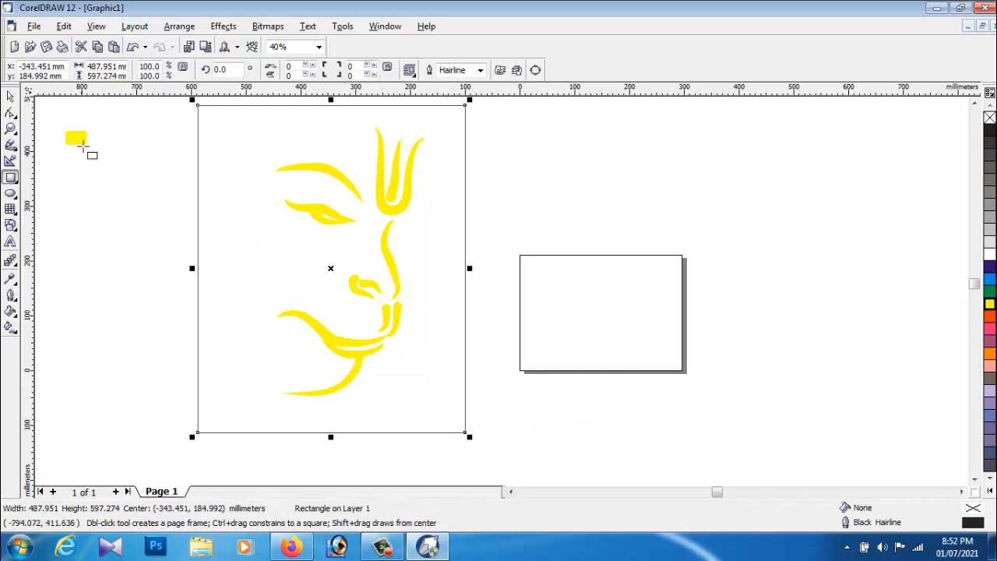
left_click(11, 95)
- Fill the rectangle with 90% Black and send it to the back, behind the face strokes
left_click(990, 267)
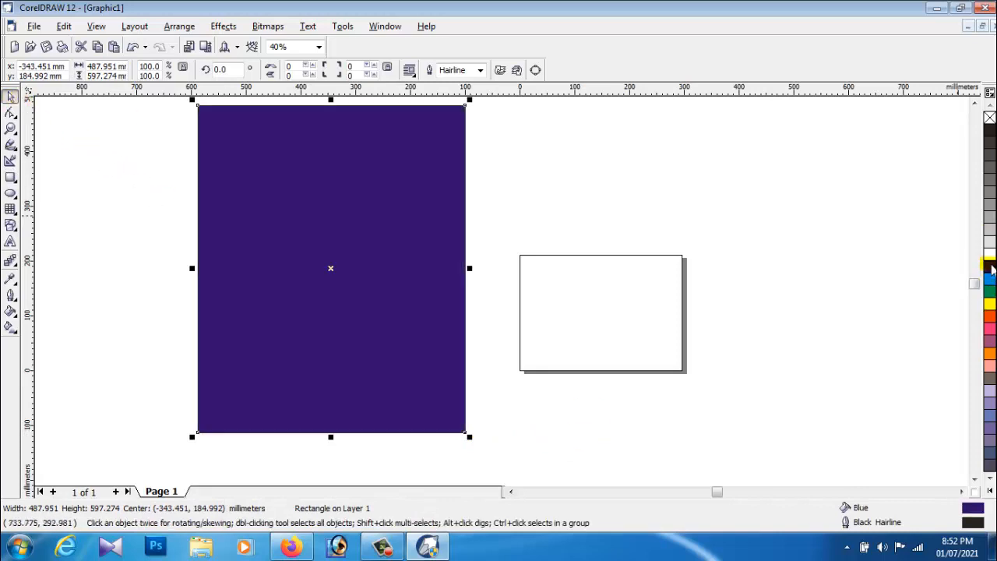
left_click(990, 142)
left_click_drag(990, 154, 456, 183)
left_click(180, 26)
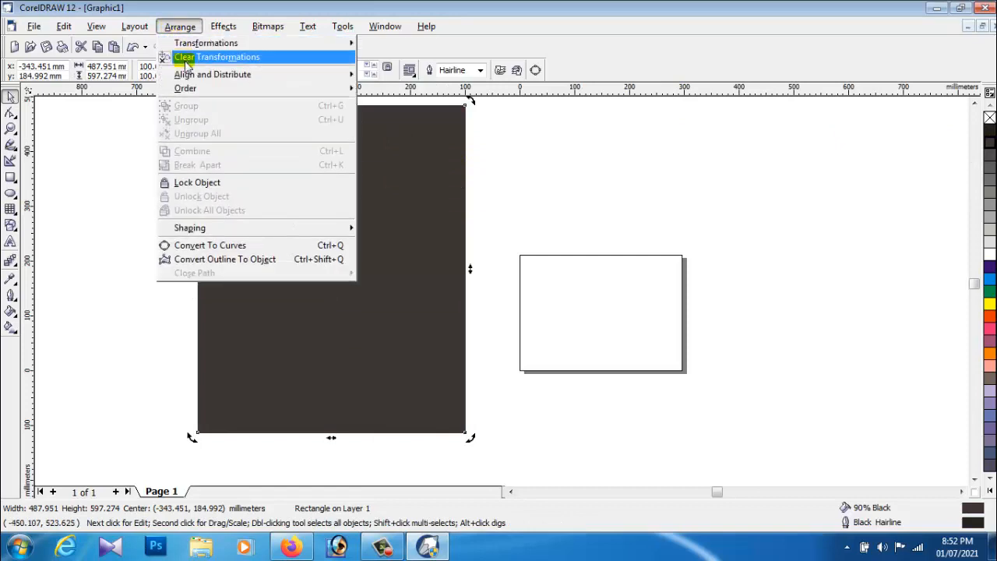
mouse_move(188, 91)
left_click(395, 103)
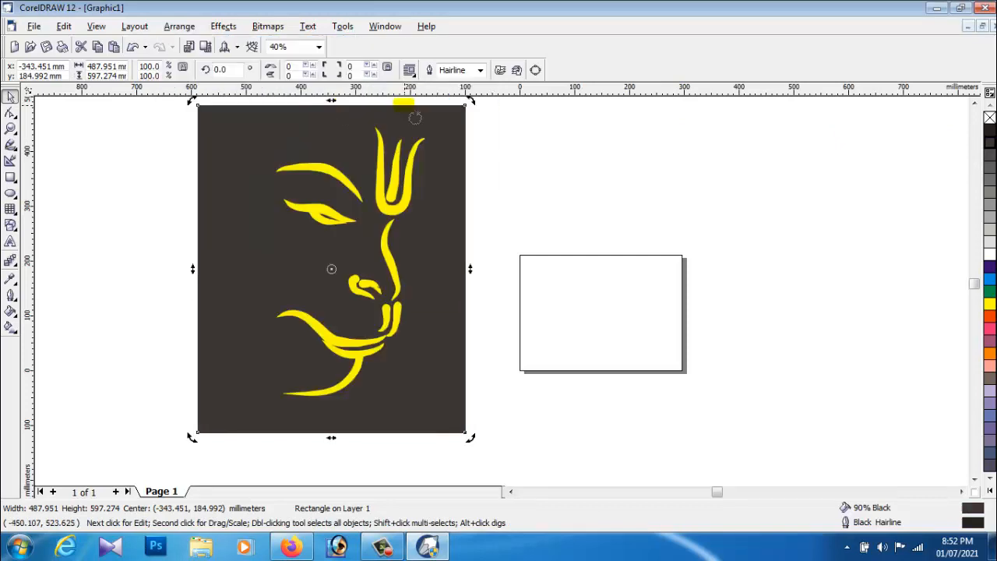
left_click(585, 206)
- Recolour the grouped face strokes with the light orange fill
left_click(392, 222)
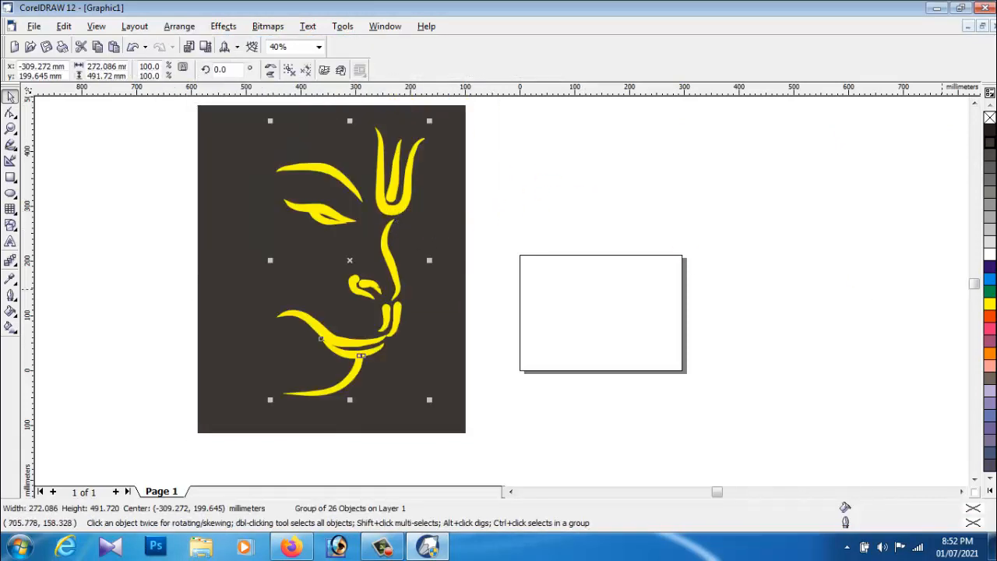
left_click(990, 319)
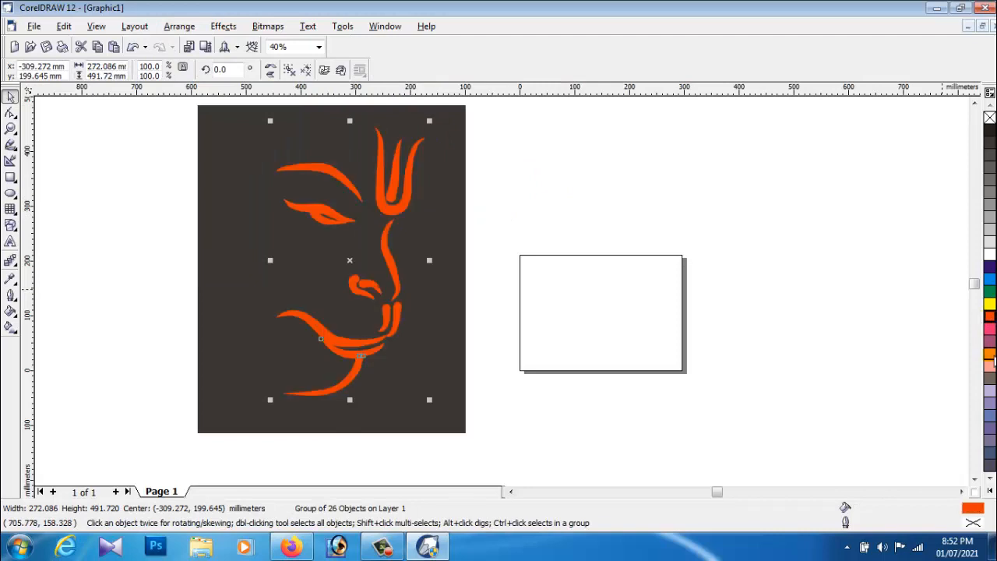
left_click(990, 354)
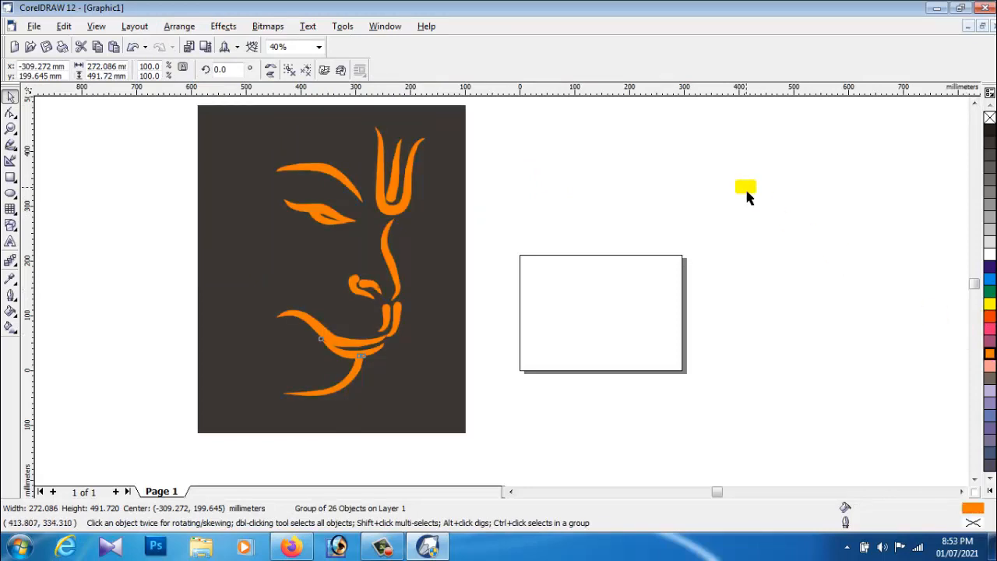
left_click(747, 197)
- Try yellow and dark blue fills on the face group, and set it back to light orange
left_click(987, 304)
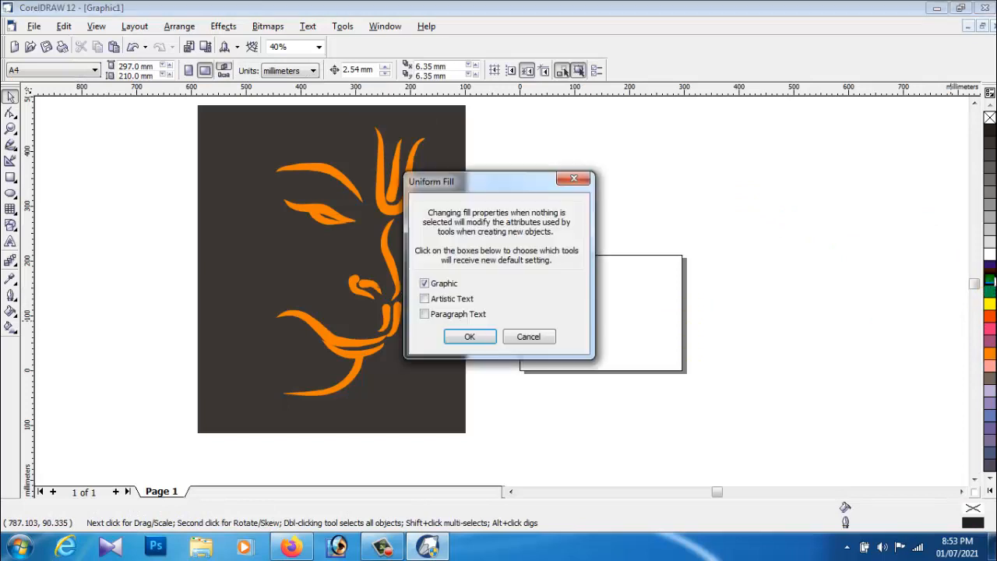
left_click(530, 337)
left_click(402, 288)
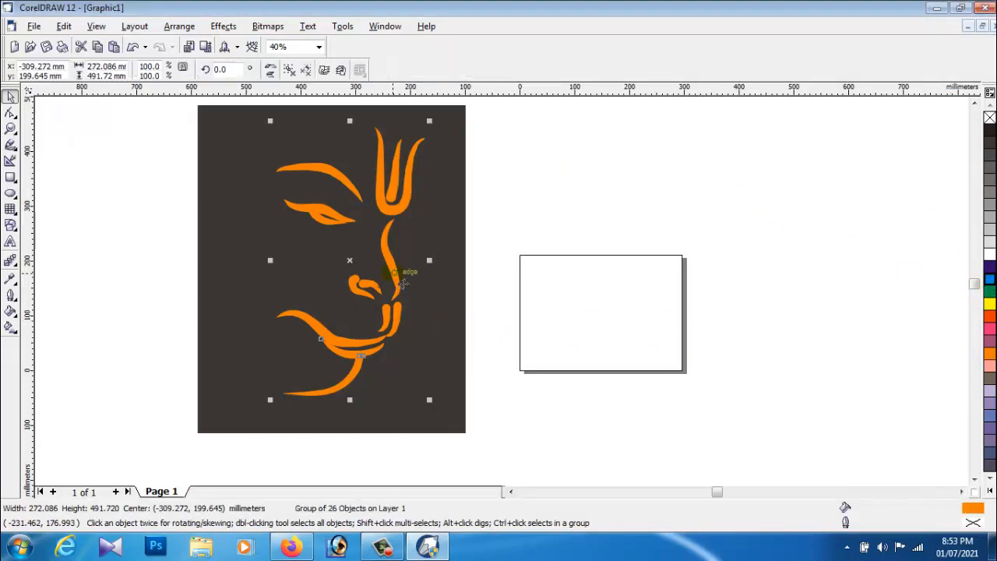
left_click(989, 304)
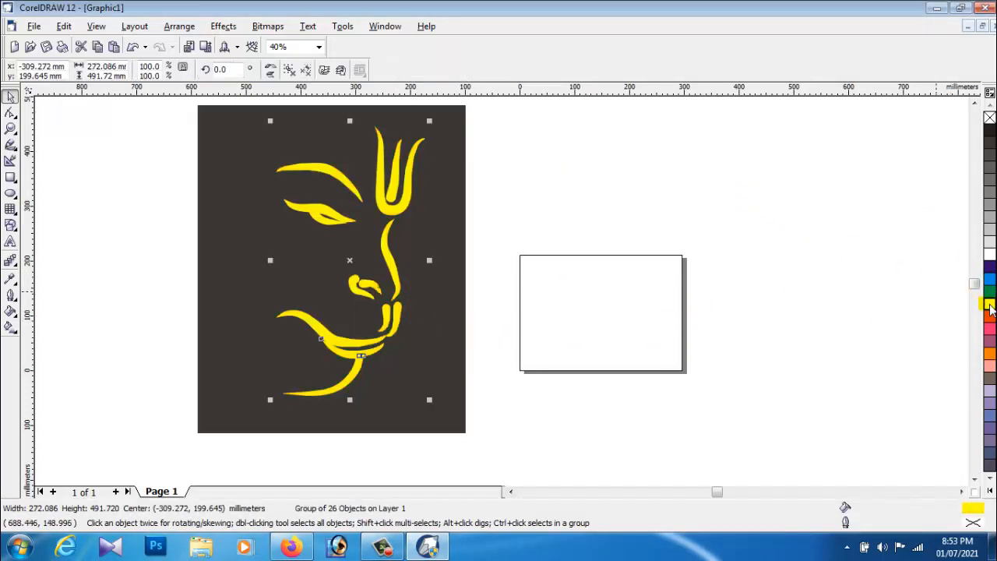
left_click(989, 271)
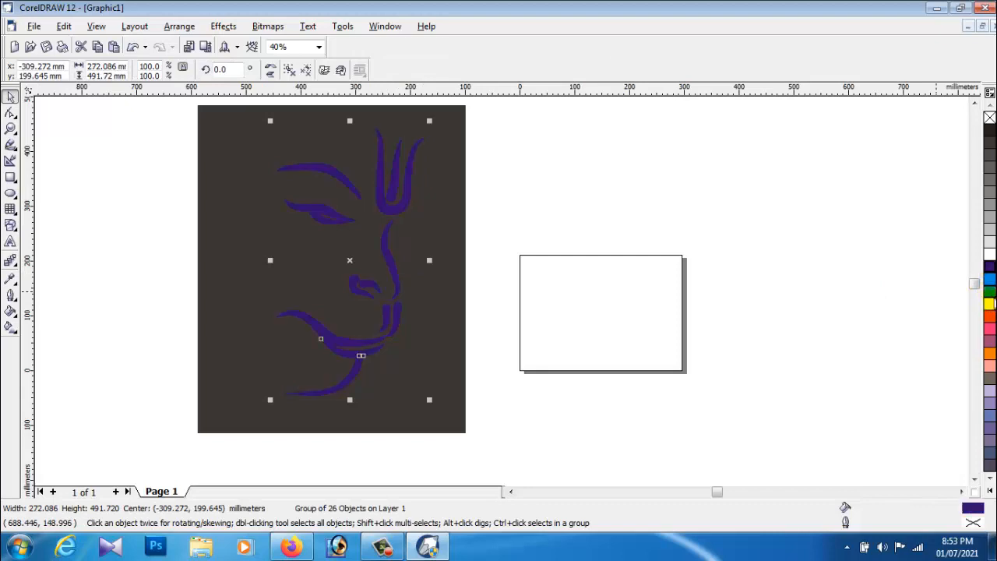
left_click(989, 355)
left_click(844, 263)
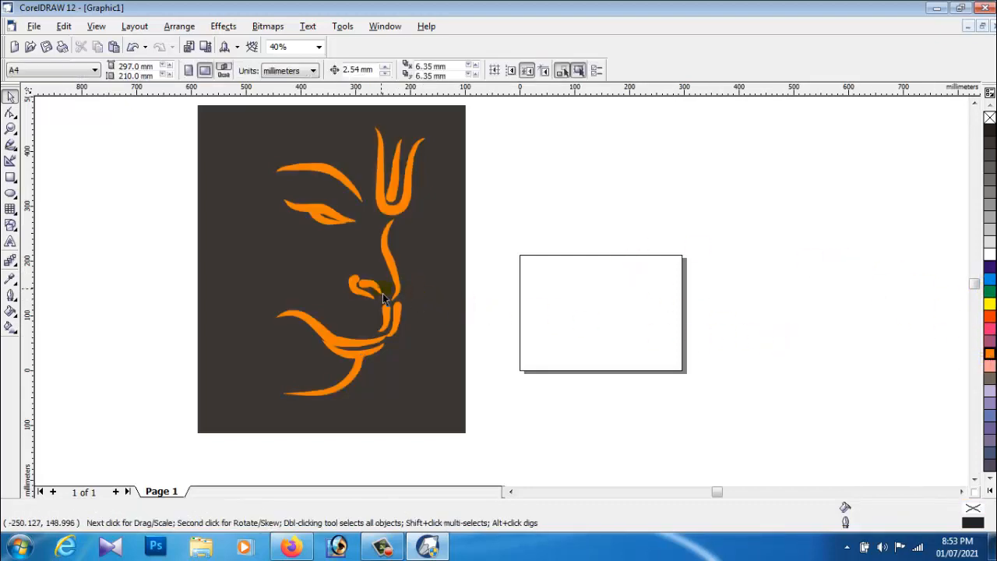
- Try moving the orange face group away from the dark rectangle onto the page
left_click_drag(171, 123, 472, 452)
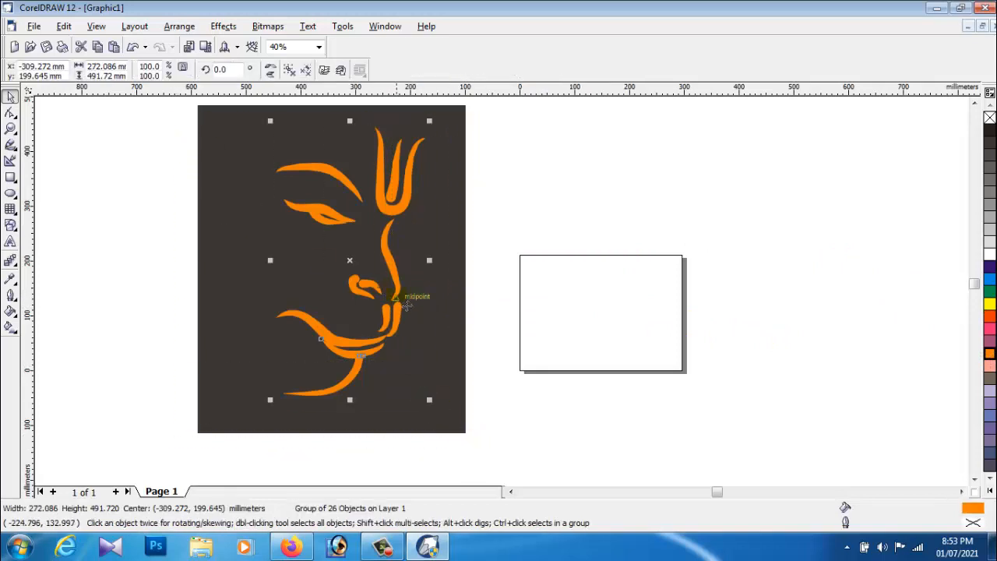
left_click_drag(517, 299, 658, 323)
- Restore the face strokes to their place on the dark rectangle and group them with the rectangle
left_click(362, 292, "shift")
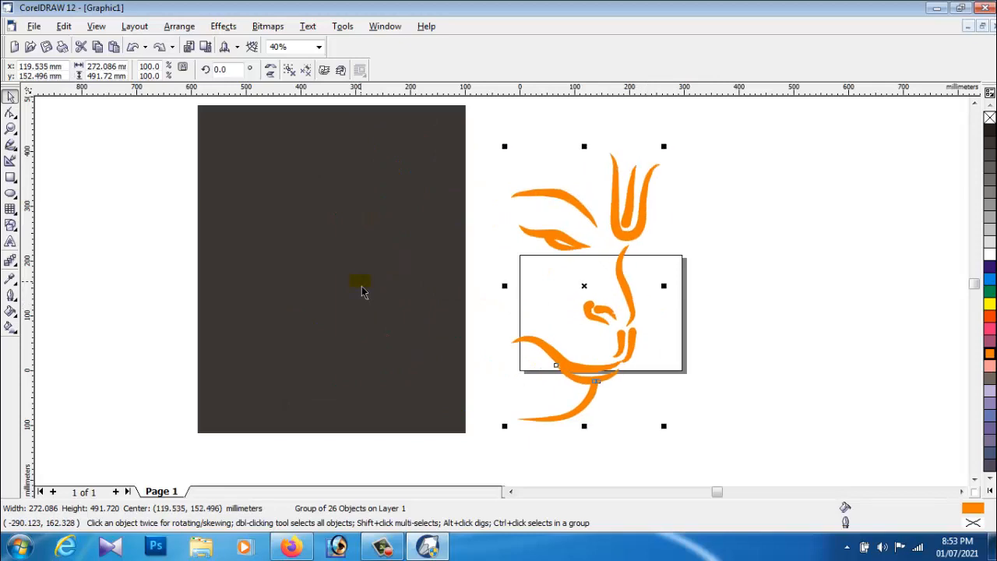
key("c")
key("e")
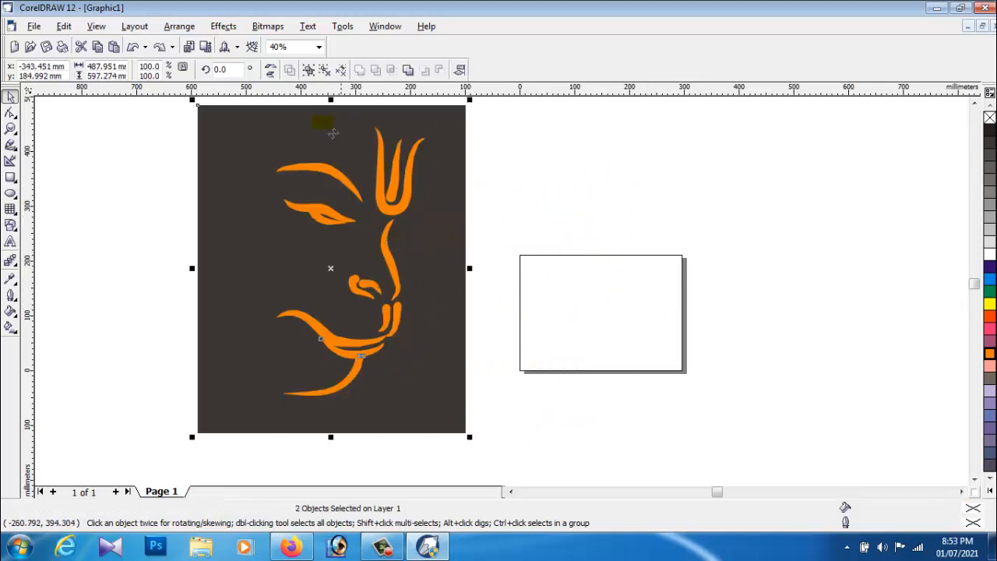
left_click(189, 29)
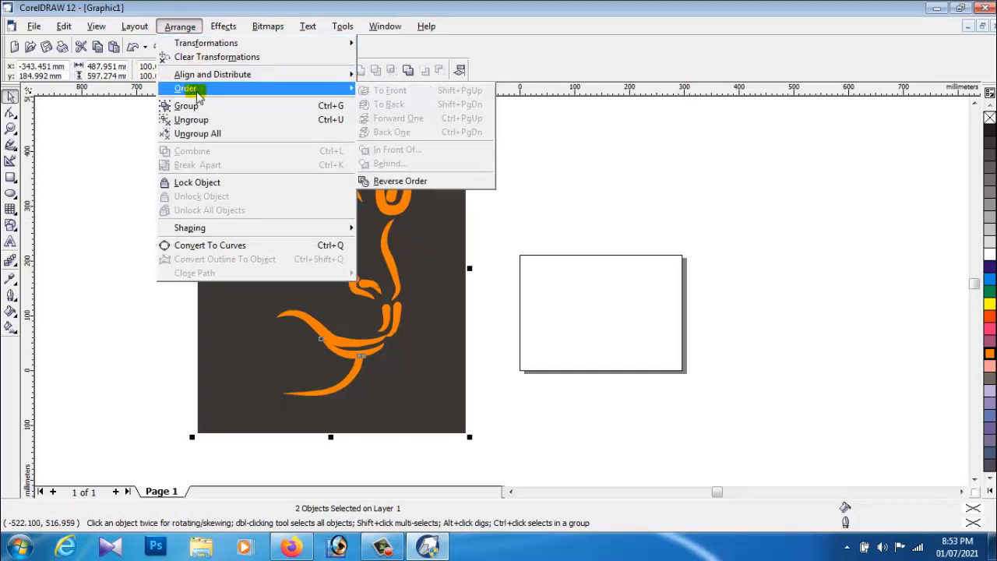
left_click(187, 106)
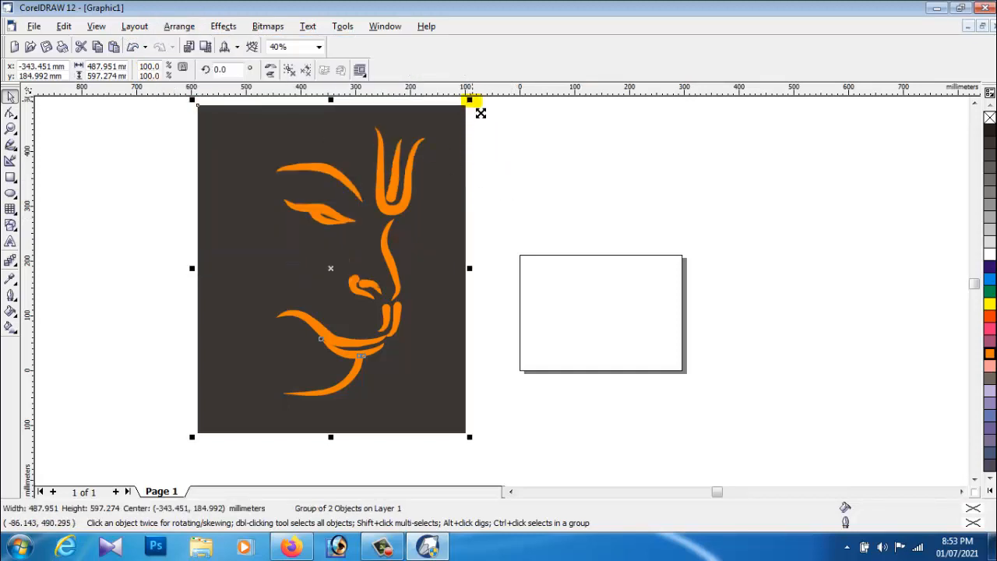
- Make a duplicate of the grouped artwork scaled to about half size, centred over the original
left_click_drag(470, 102, 452, 205)
right_click(452, 205)
left_click(518, 193)
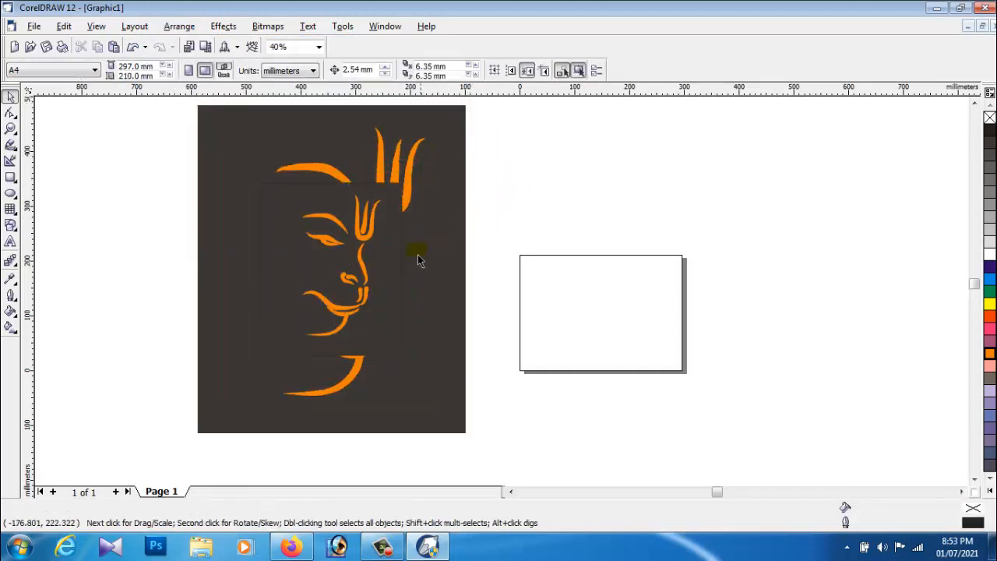
- Leave only the half-size face artwork, about 257 by 315 mm, on the empty area beside the page
left_click_drag(362, 253, 408, 300)
scroll(413, 305, "down", 2)
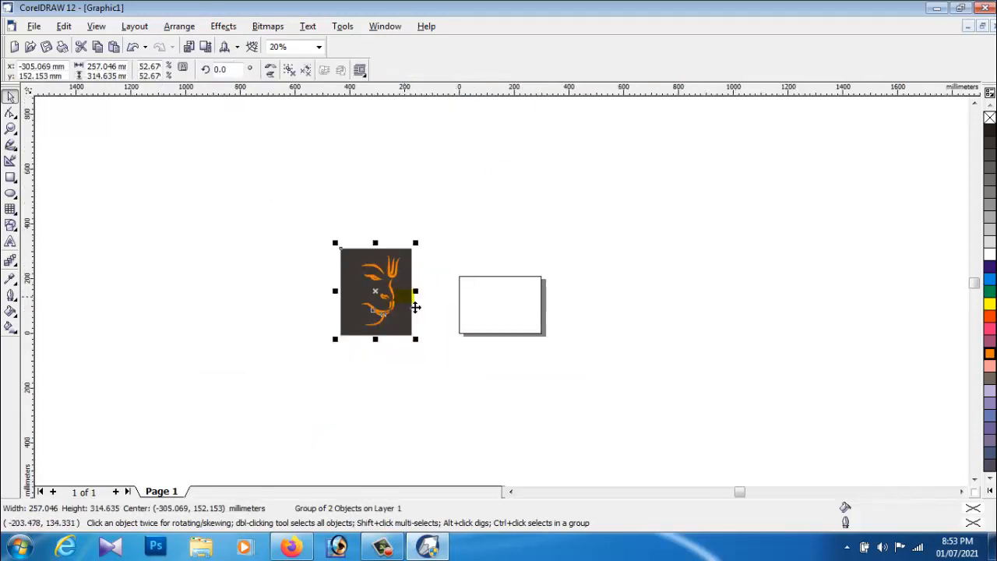
scroll(412, 301, "up", 3)
scroll(370, 311, "up", 2)
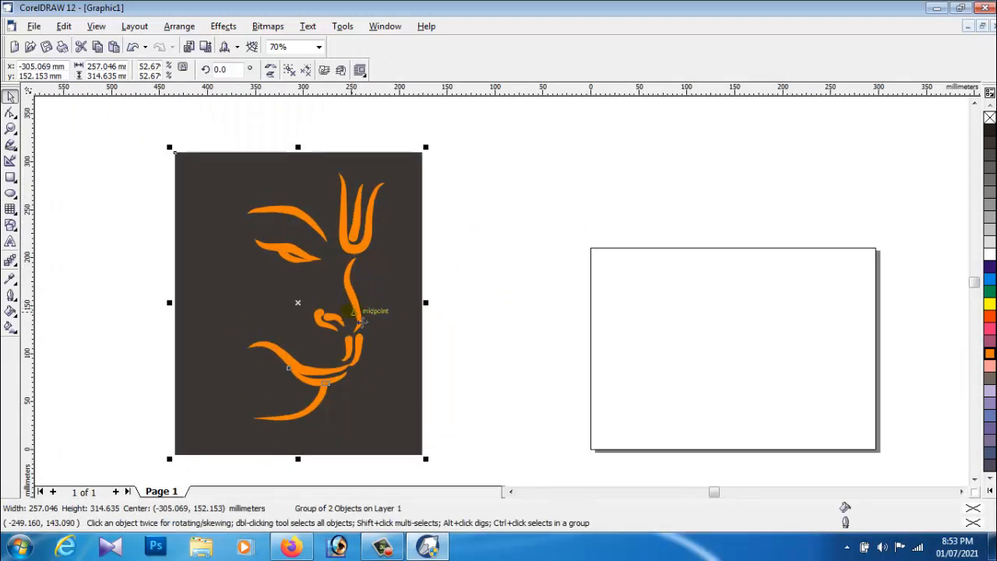
- Duplicate the face artwork over the page, mirror the copy horizontally, and centre it at about x 175, y 158 mm
left_click_drag(362, 313, 703, 313)
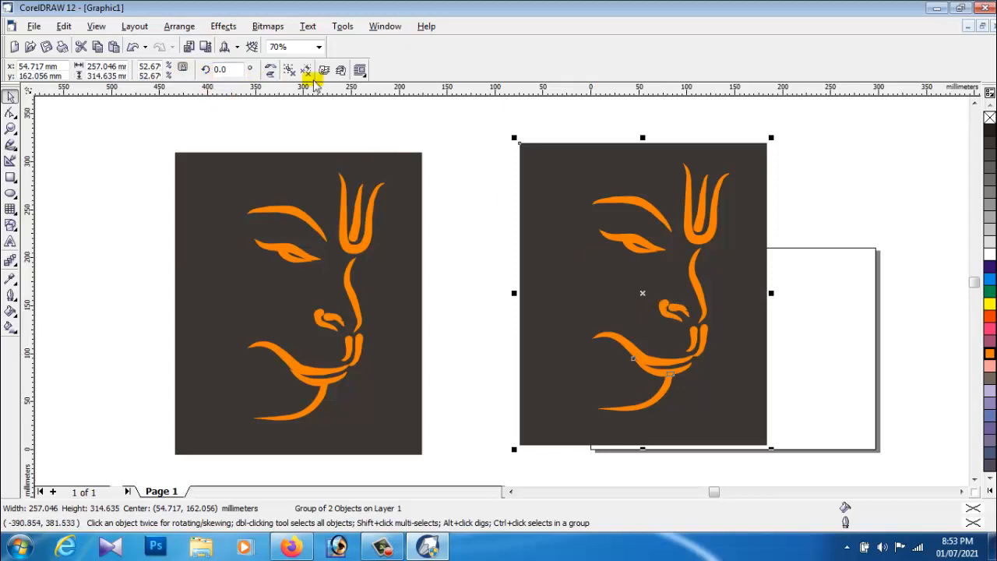
left_click(270, 70)
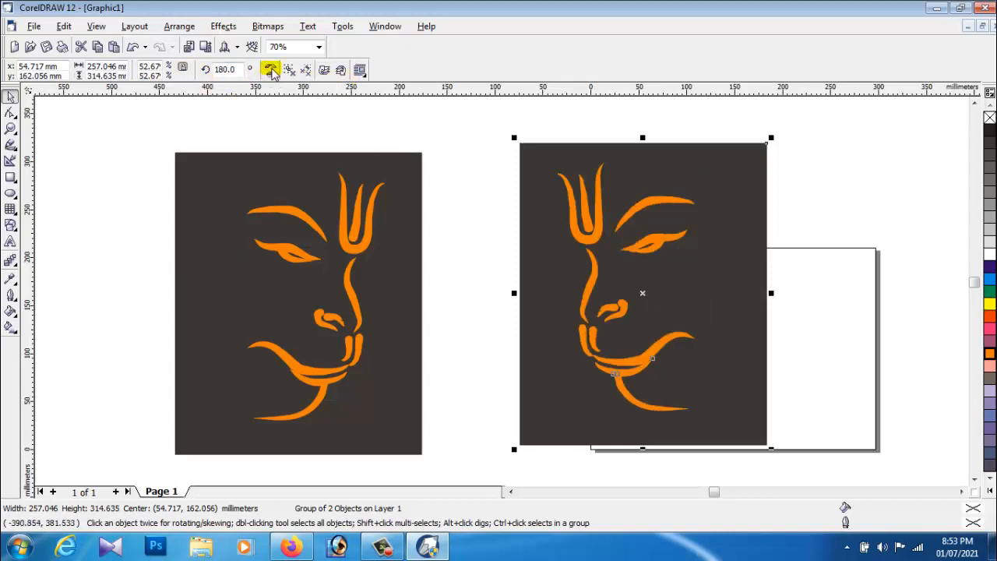
left_click(875, 229)
left_click_drag(741, 265, 767, 306)
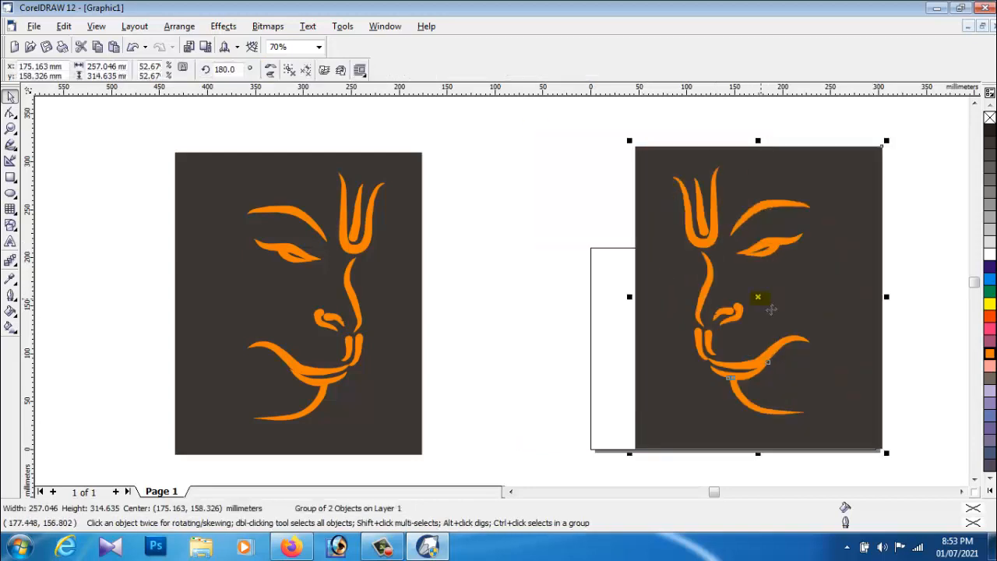
- Enlarge the original artwork to about 328 by 401 mm and the mirrored copy to about 347 by 425 mm
left_click_drag(358, 267, 577, 271)
left_click_drag(566, 265, 370, 303)
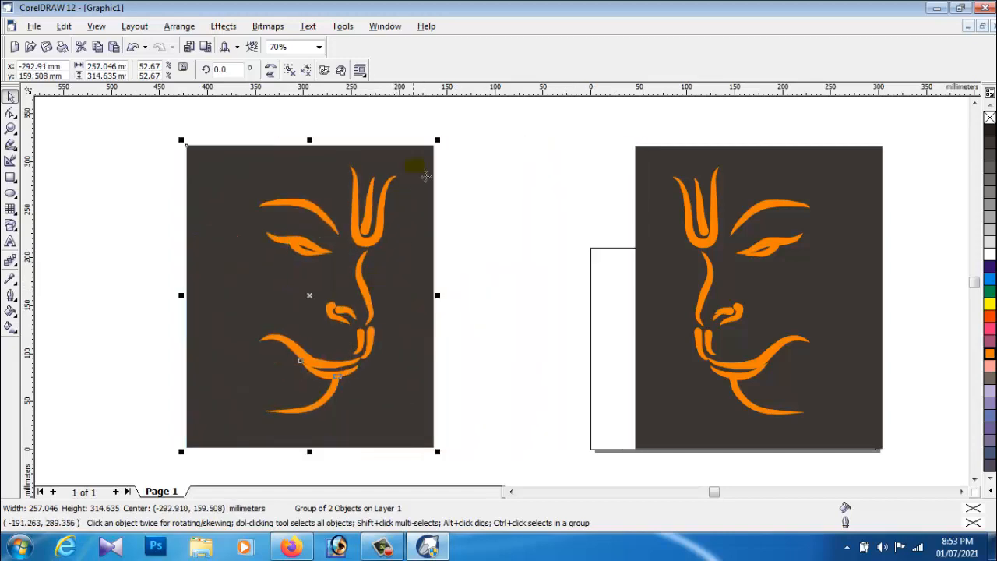
left_click_drag(437, 141, 442, 252)
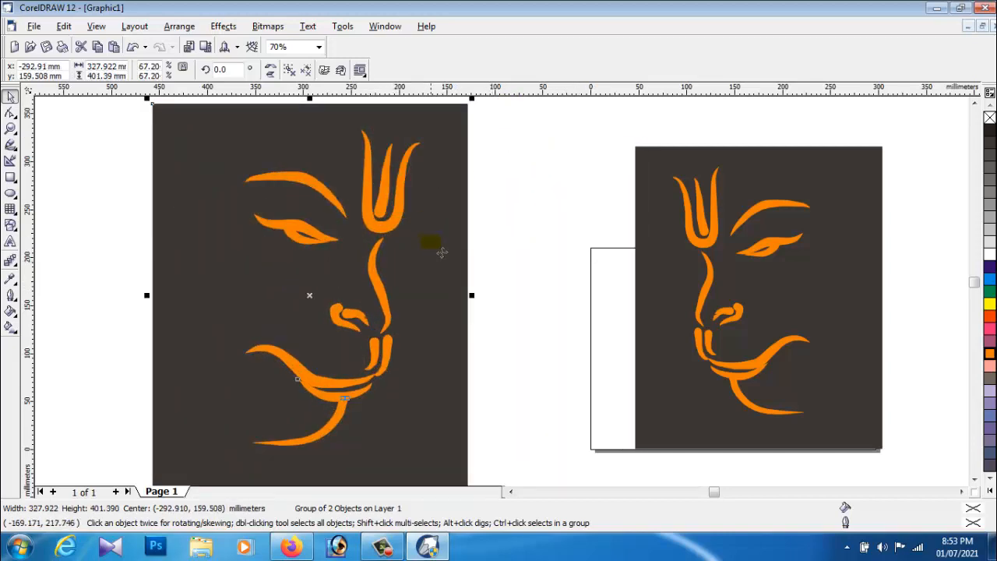
left_click(795, 274)
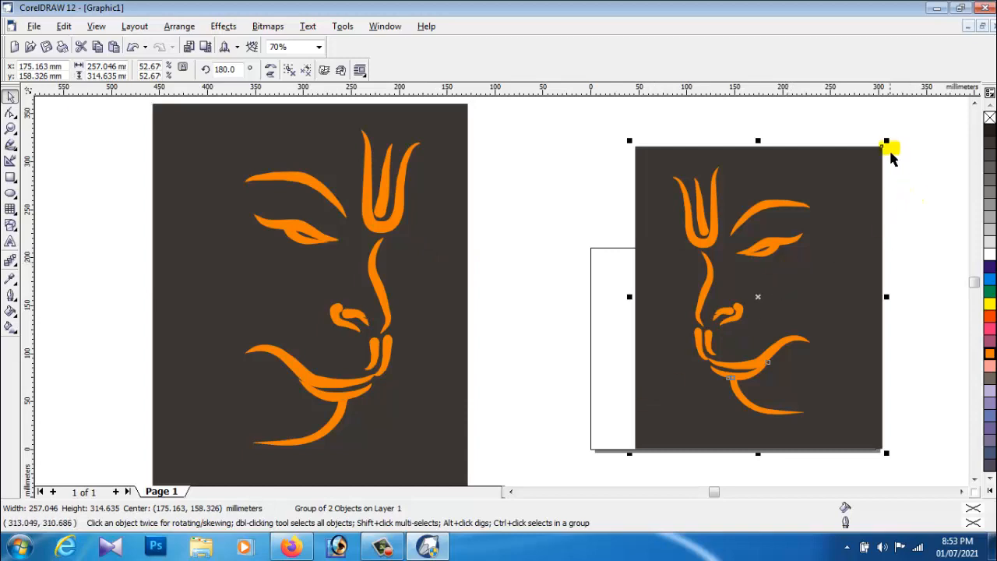
left_click_drag(896, 154, 927, 90)
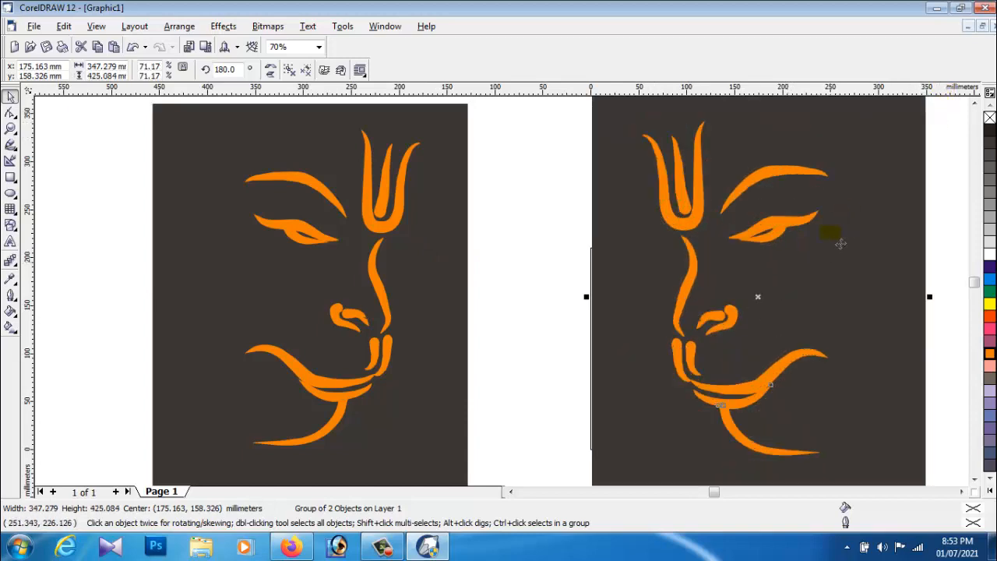
- Bring the mirrored copy next to the original and enlarge the original to match the copy's size
left_click_drag(823, 252, 710, 255)
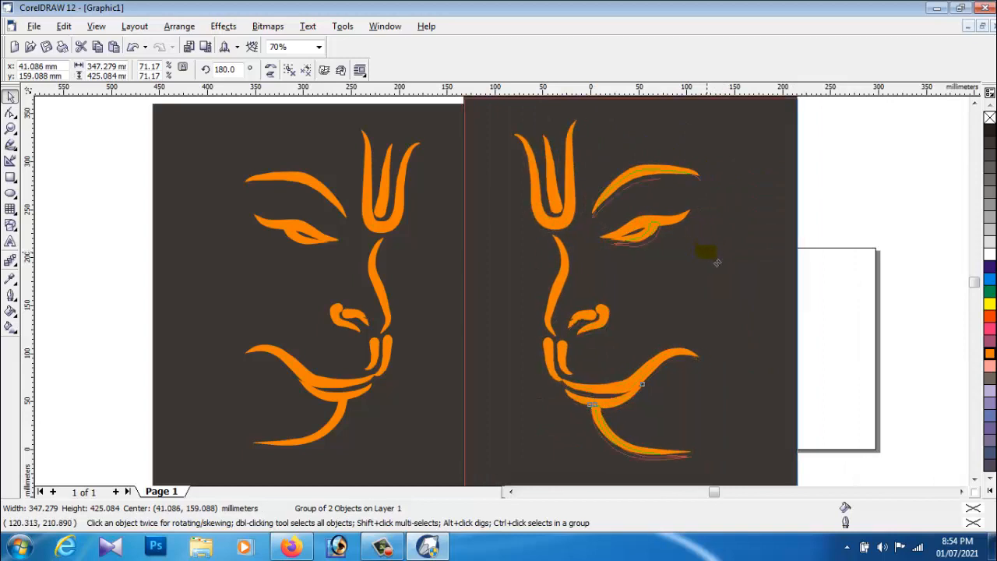
mouse_move(580, 225)
left_mouse_down()
mouse_move(578, 237)
mouse_move(578, 224)
left_mouse_up()
left_click(355, 225)
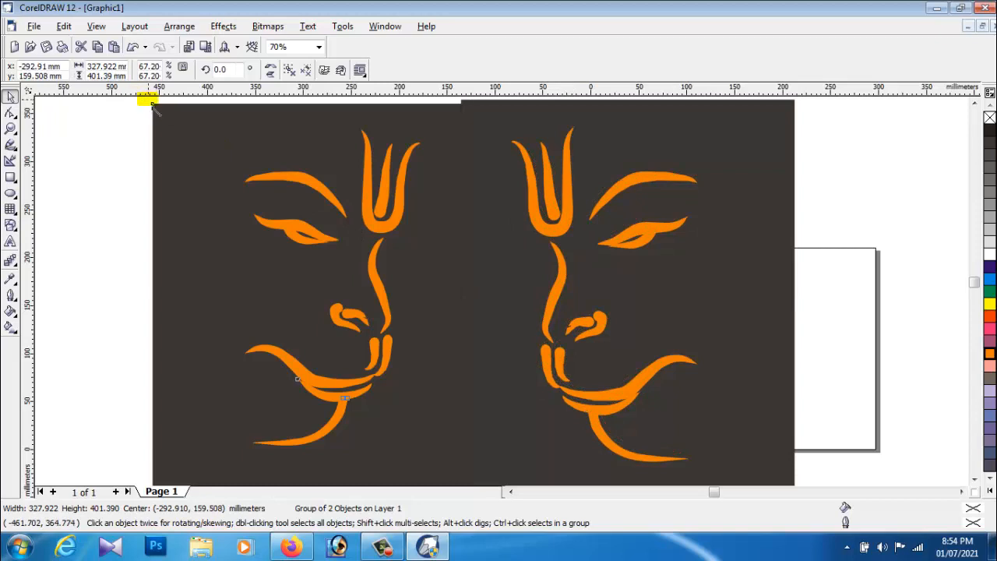
left_click_drag(152, 105, 138, 94)
left_click_drag(546, 216, 574, 238)
- Nudge the mirrored copy so its dark rectangle meets the original's inner edge with level tops, and deselect it
scroll(553, 240, "down", 1)
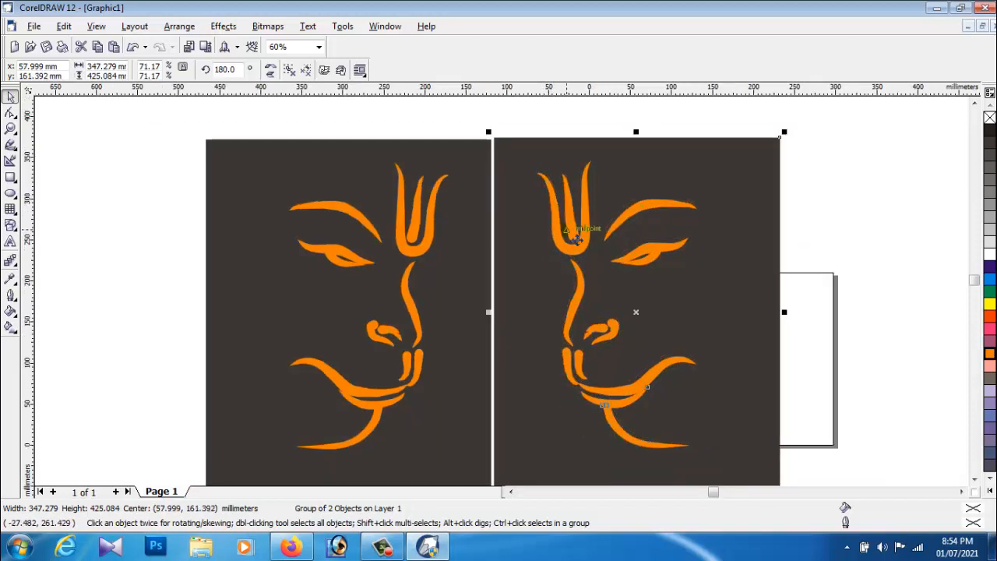
key("Left")
key("Left")
key("Left")
key("Down")
key("Down")
key("Right")
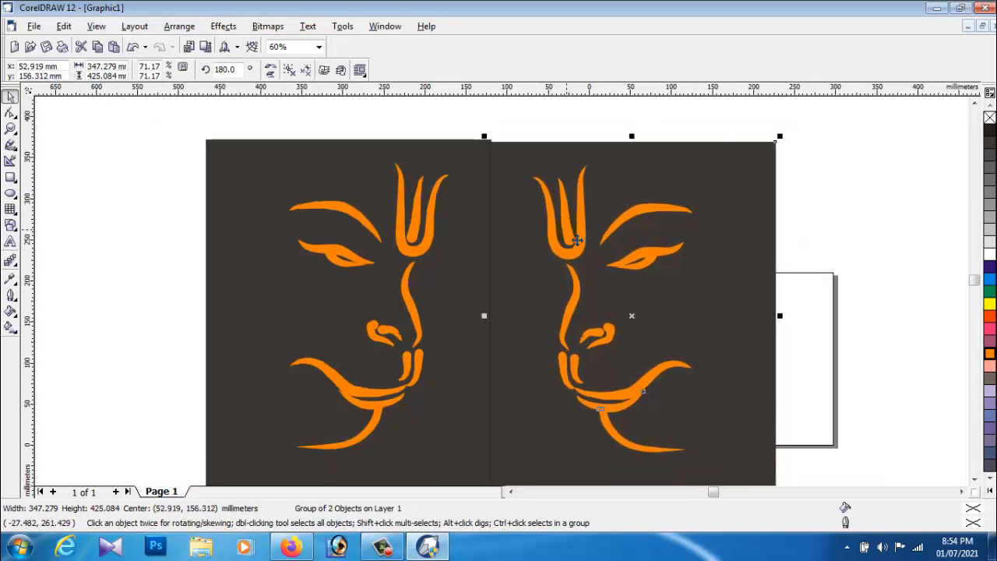
key("Up")
key("Right")
key("Left")
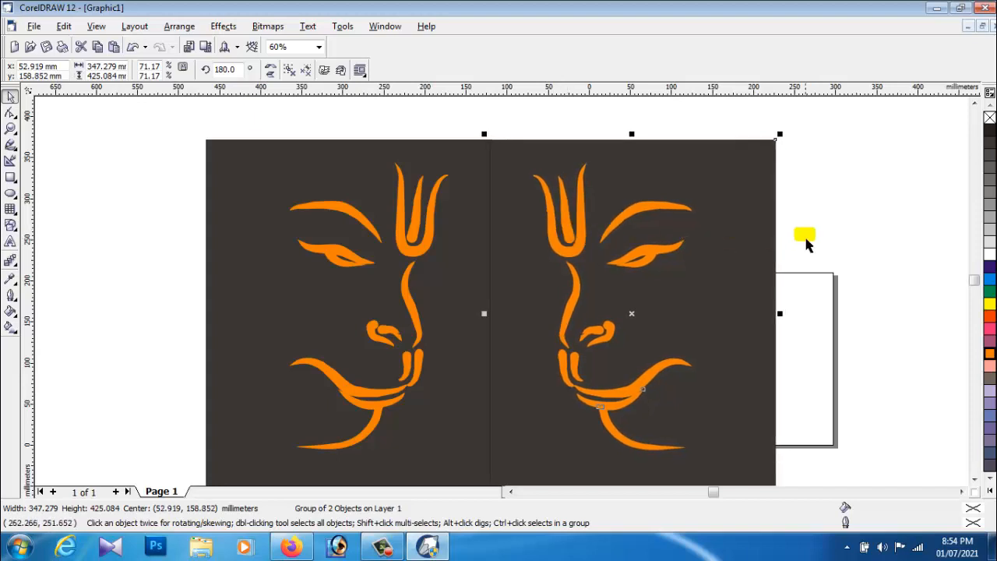
left_click(805, 233)
- View the lord_hanuman_angry_image picture from the desktop, close it, and return to the CorelDRAW drawing
left_click(936, 8)
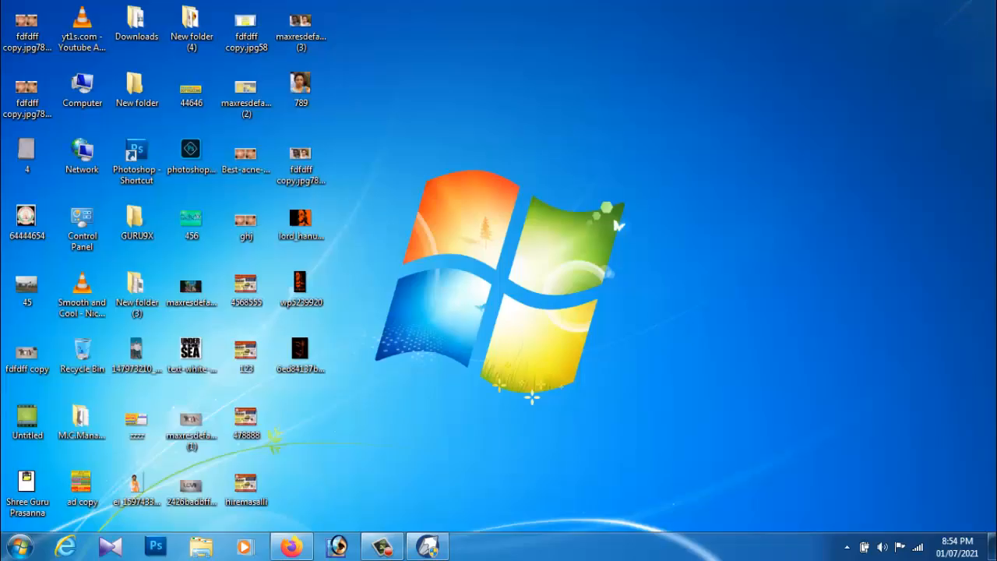
double_click(308, 224)
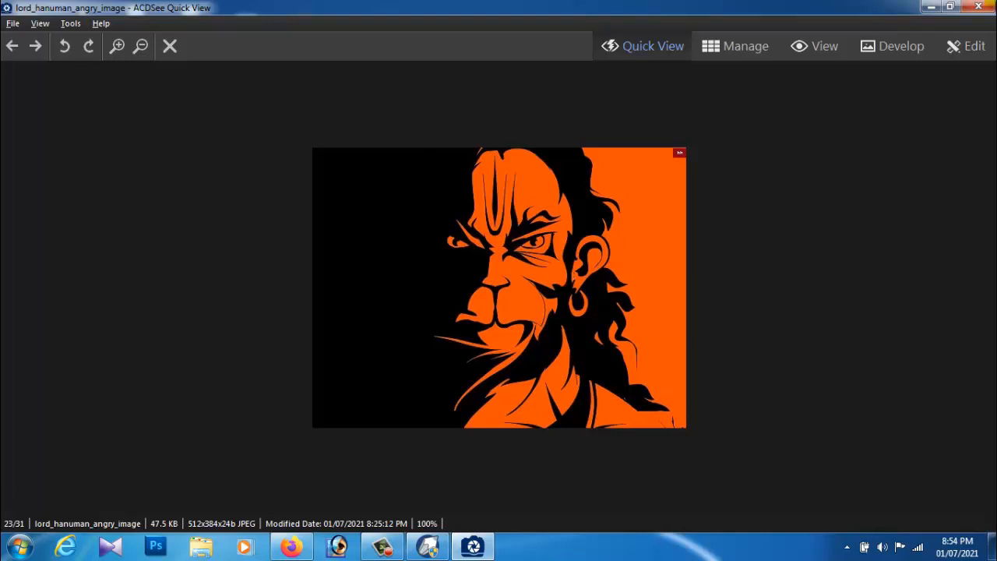
left_click(983, 7)
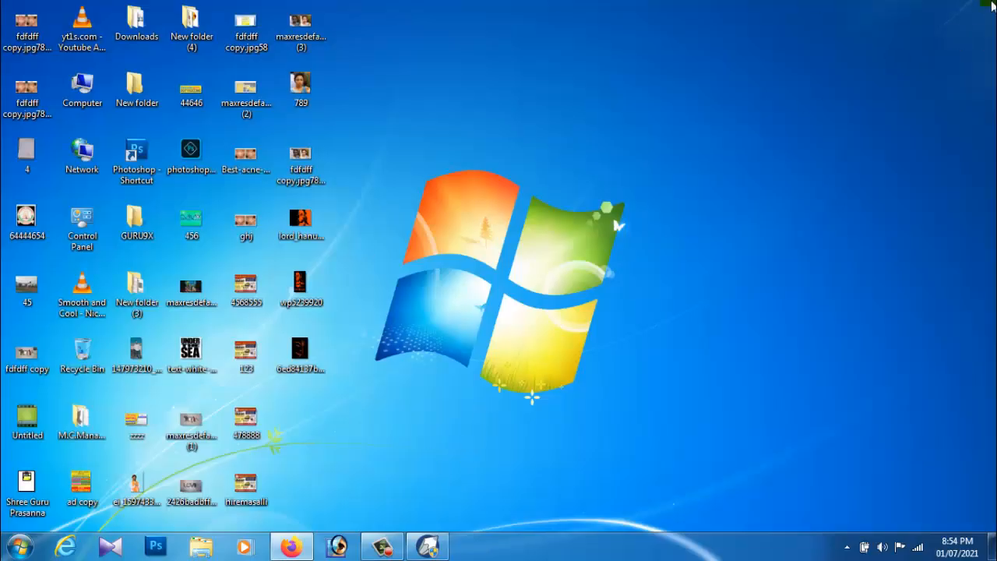
left_click(427, 546)
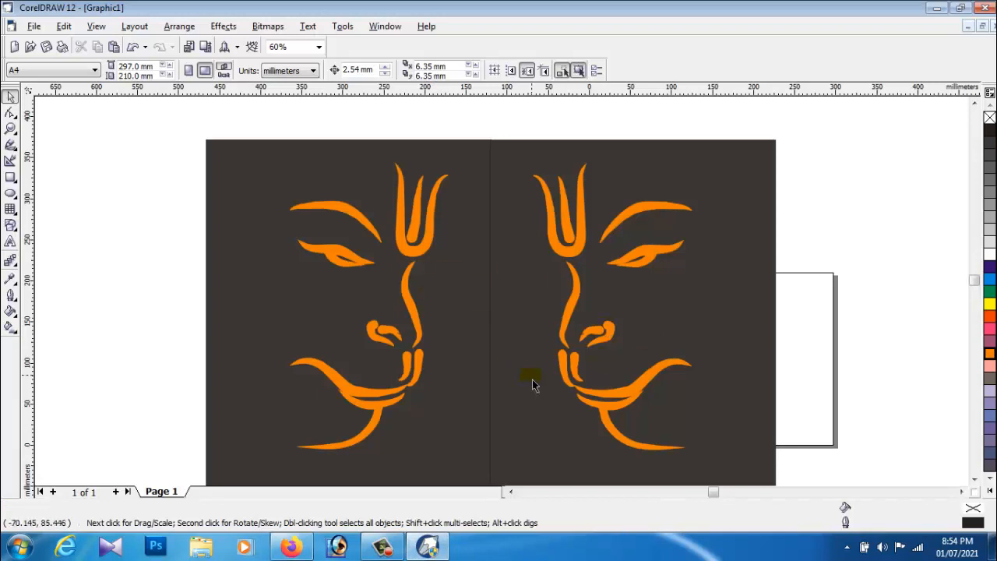
left_click(34, 26)
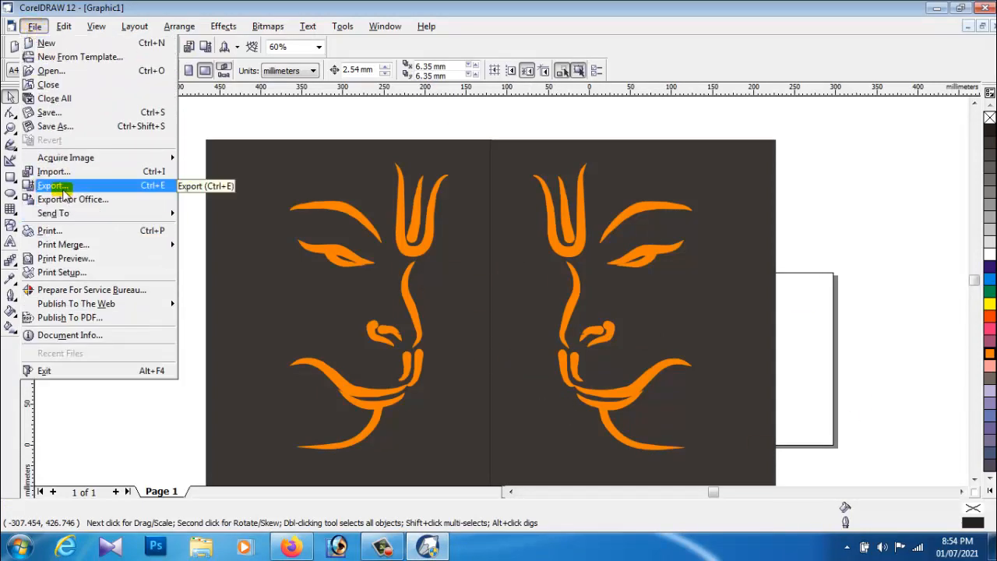
left_click(64, 188)
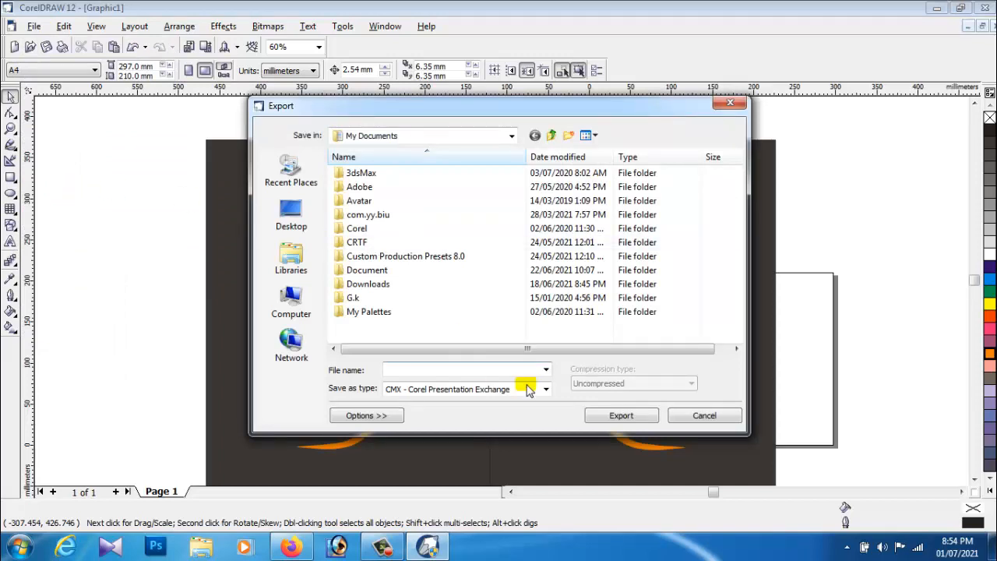
left_click(703, 419)
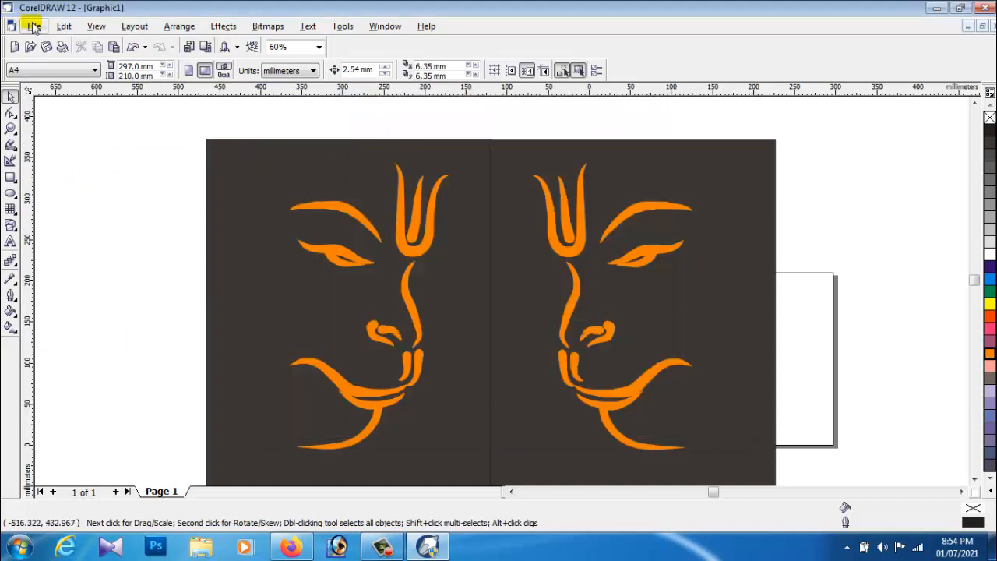
left_click(33, 27)
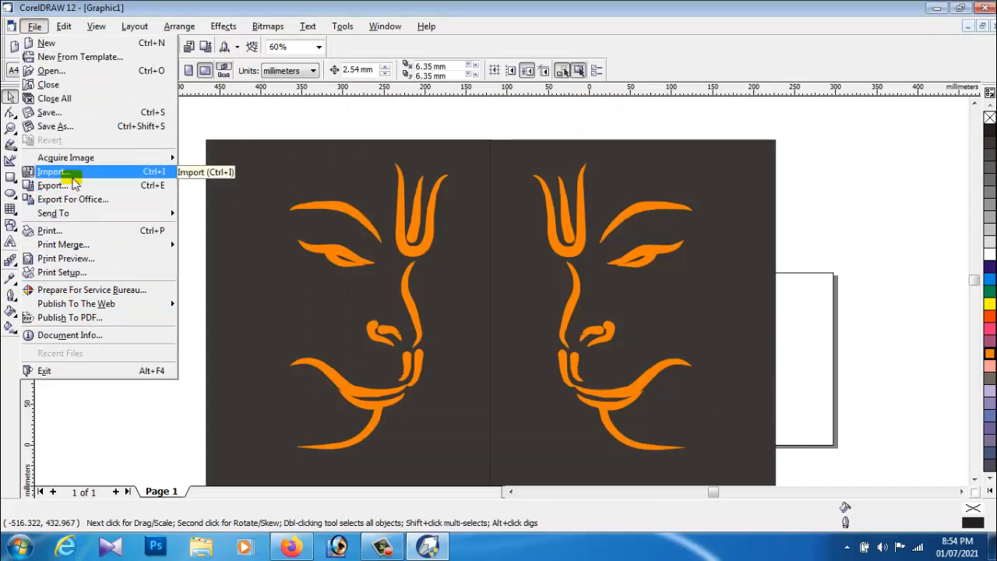
left_click(73, 181)
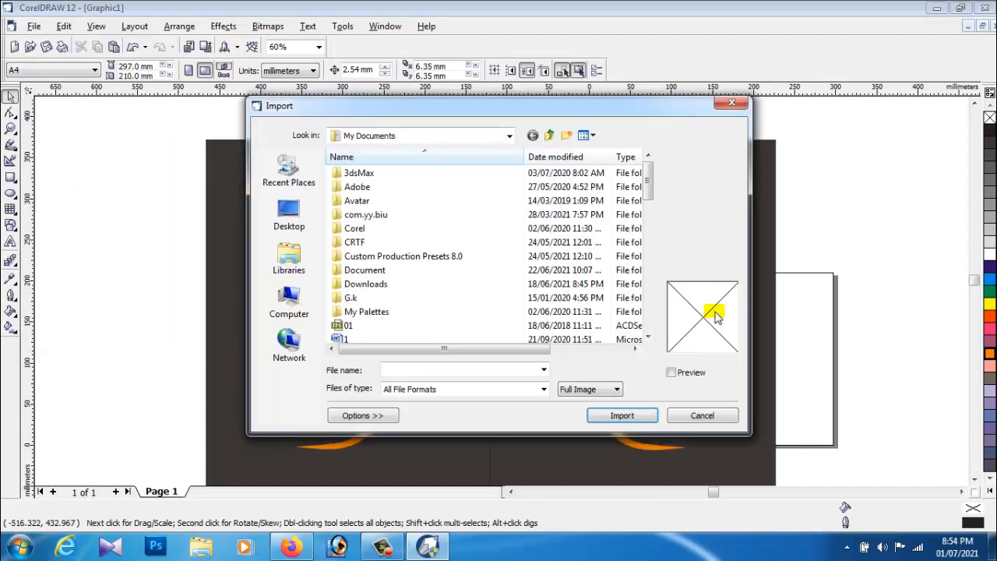
left_click(721, 421)
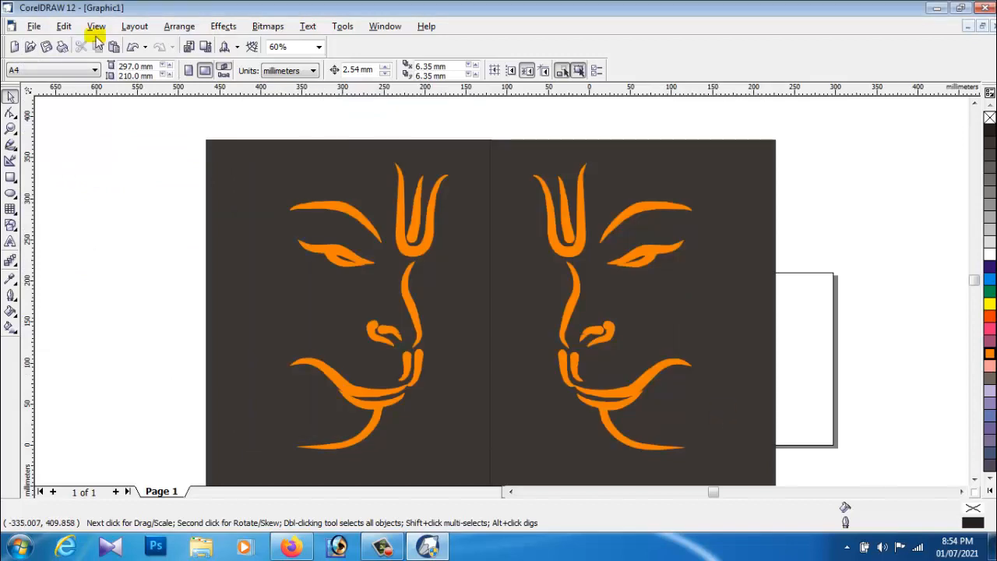
- Examine the file types offered for saving the drawing under a new name, and leave without saving
left_click(34, 26)
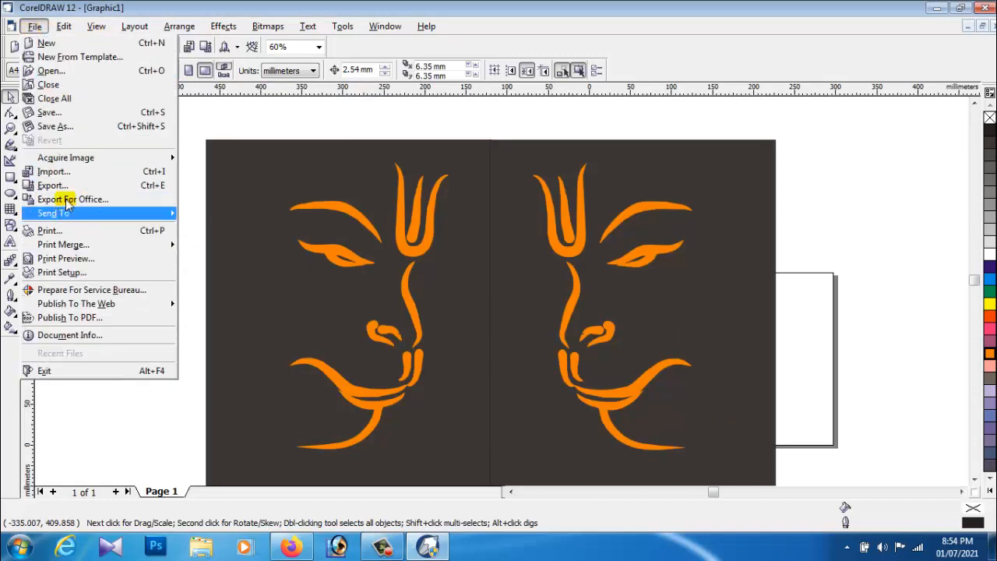
left_click(56, 126)
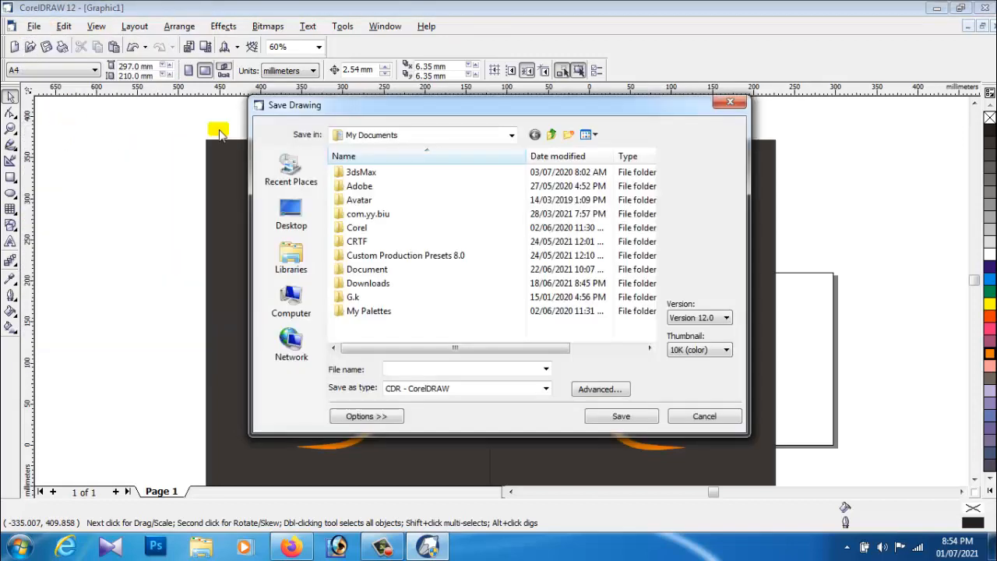
left_click(462, 390)
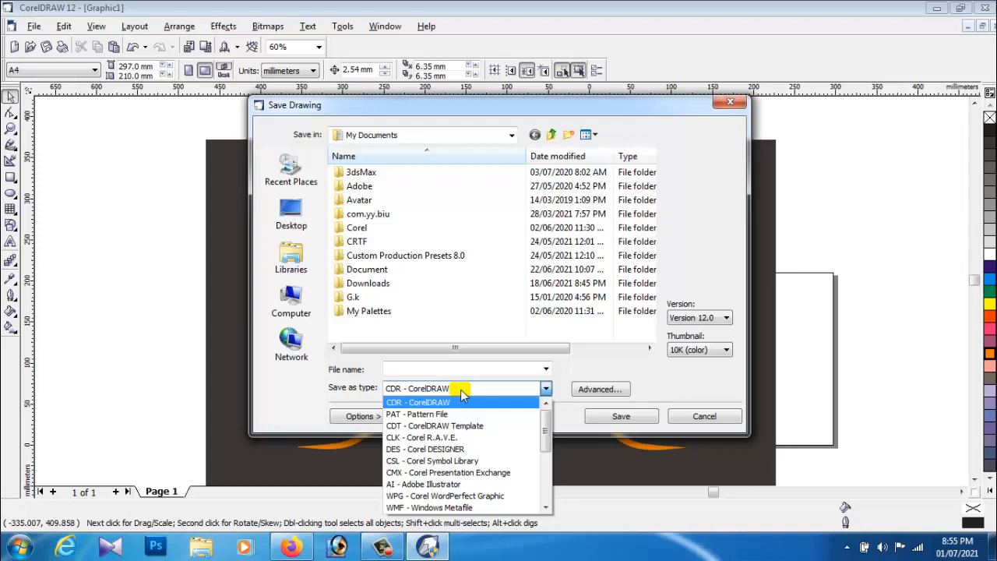
scroll(471, 459, "down", 1)
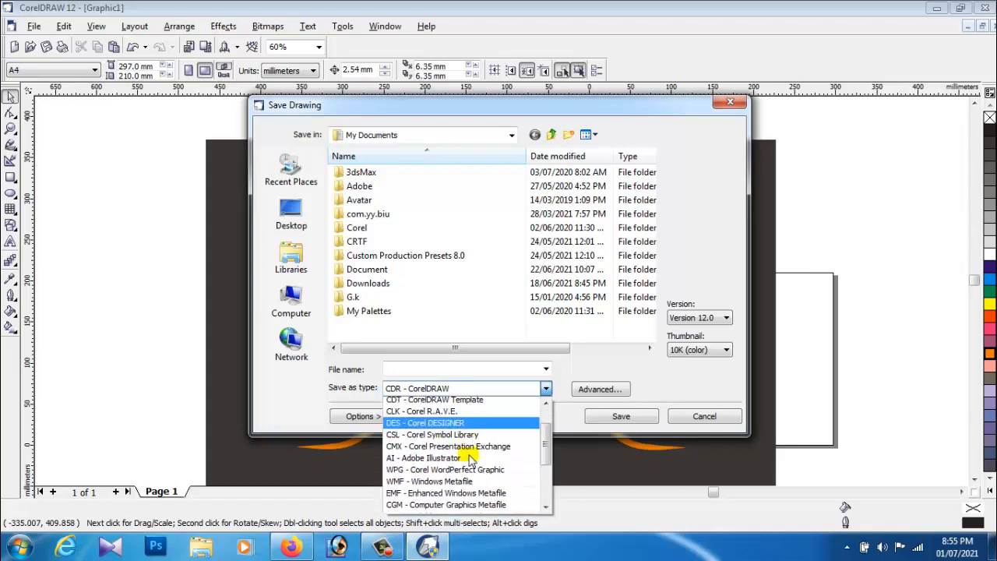
scroll(470, 459, "down", 3)
scroll(470, 461, "down", 1)
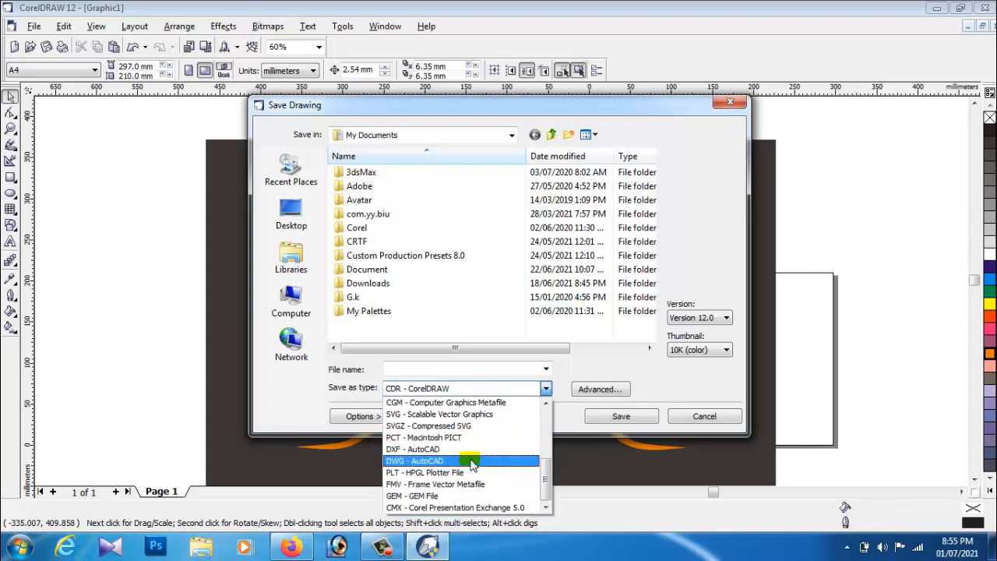
scroll(471, 462, "up", 3)
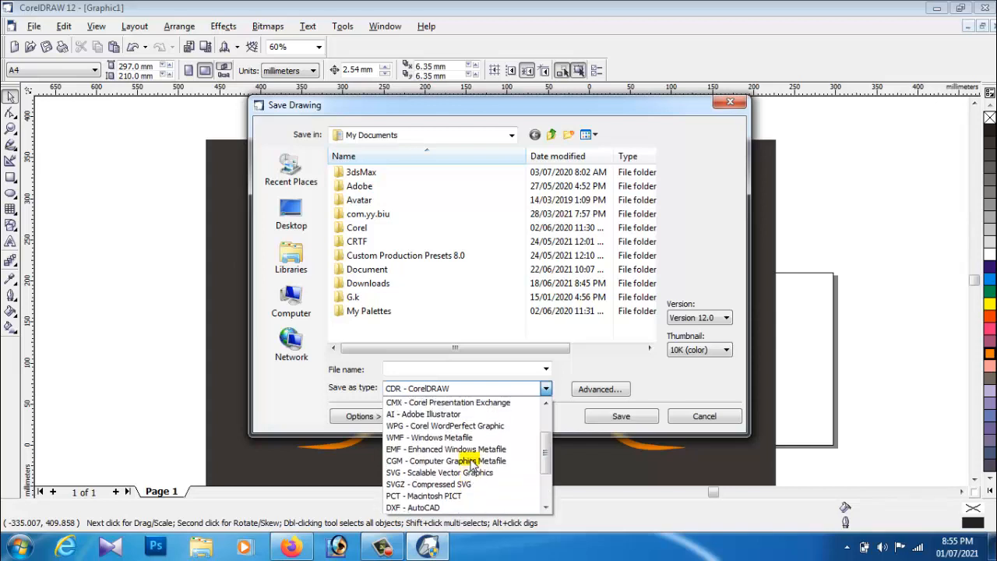
scroll(470, 462, "up", 2)
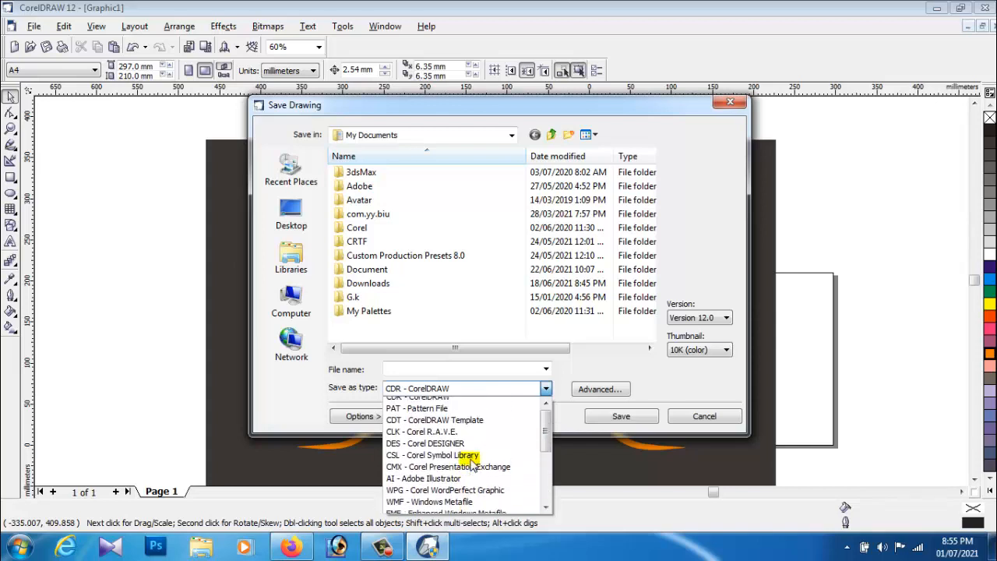
scroll(470, 462, "down", 4)
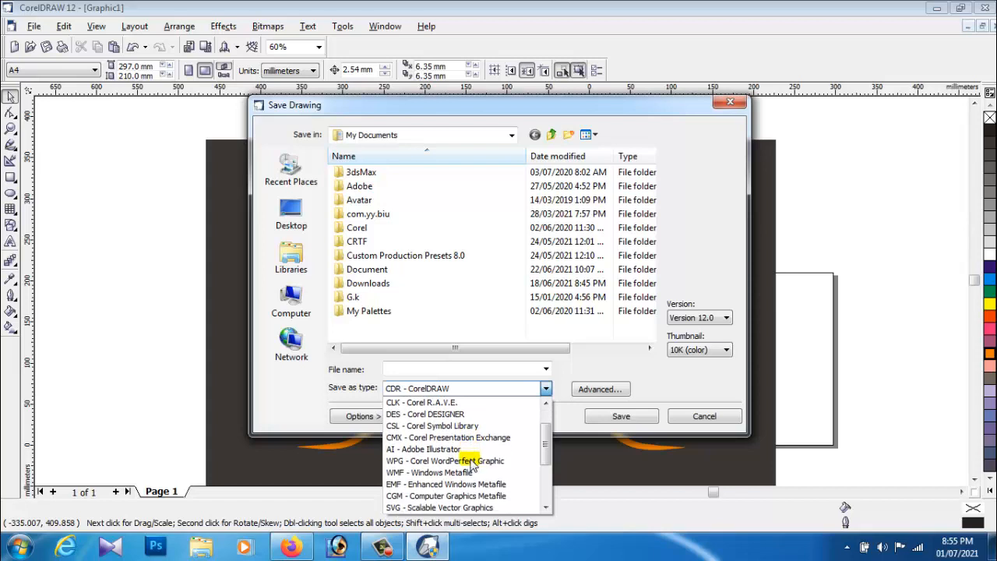
scroll(471, 462, "down", 1)
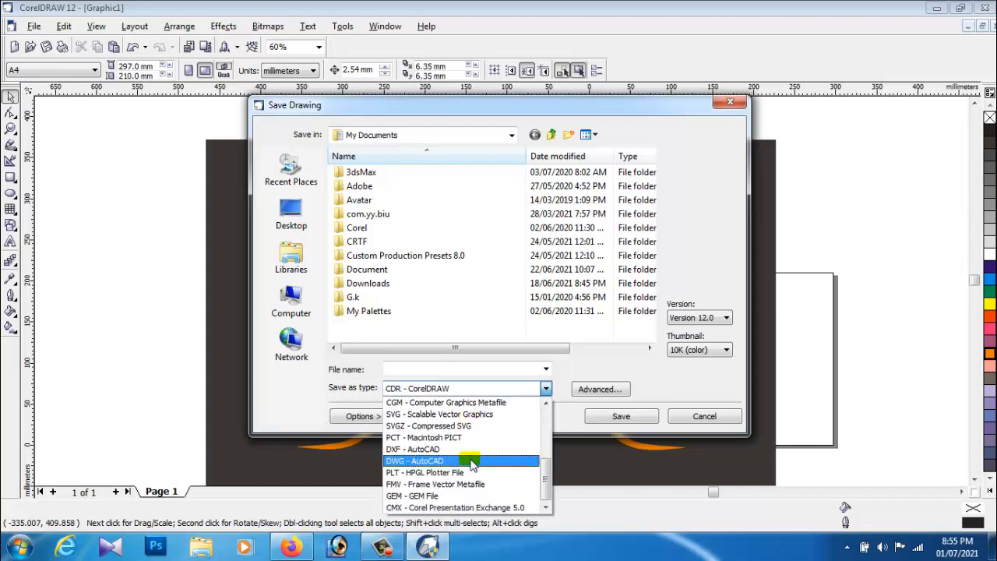
left_click_drag(547, 472, 544, 405)
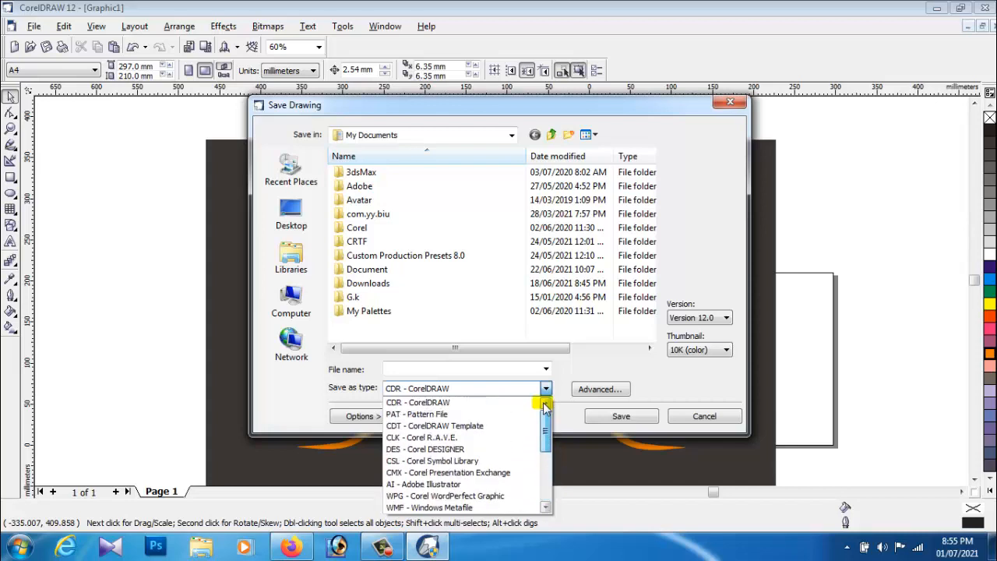
left_click(590, 470)
left_click(704, 417)
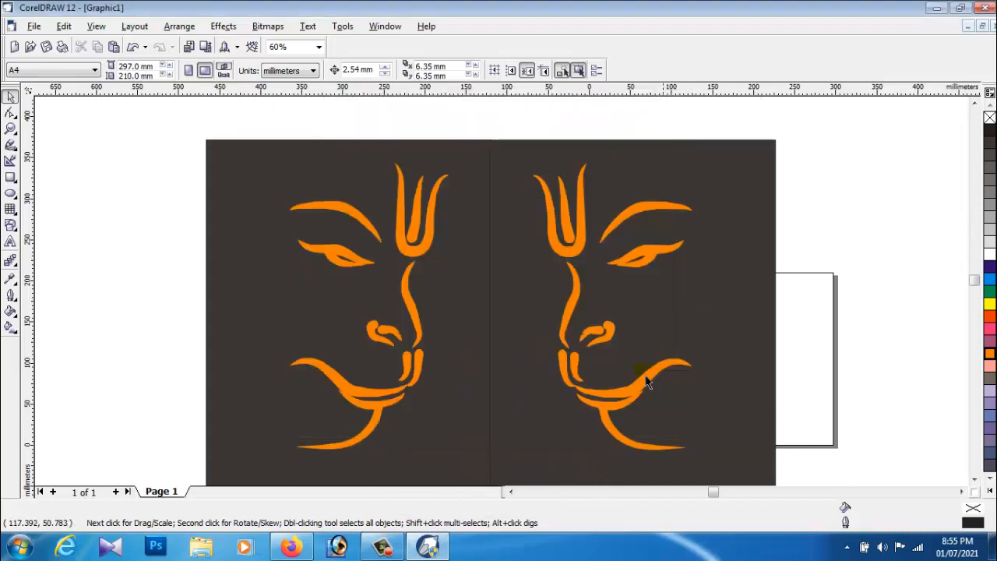
- Export the drawing to the desktop as the JPG bitmap Graphic1, at 300 dpi in RGB Color (24-bit) with compression and smoothing at 10
left_click(34, 25)
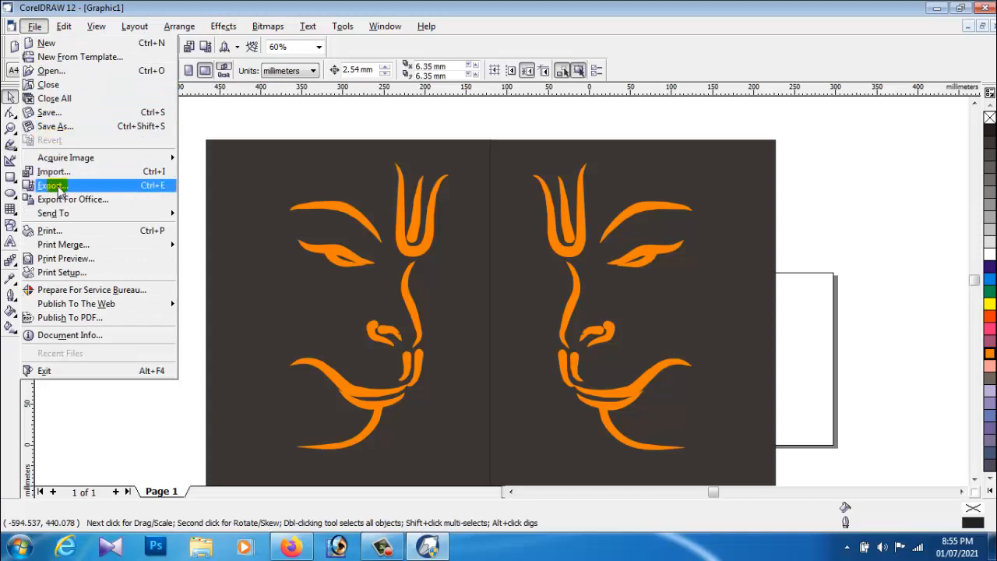
left_click(51, 186)
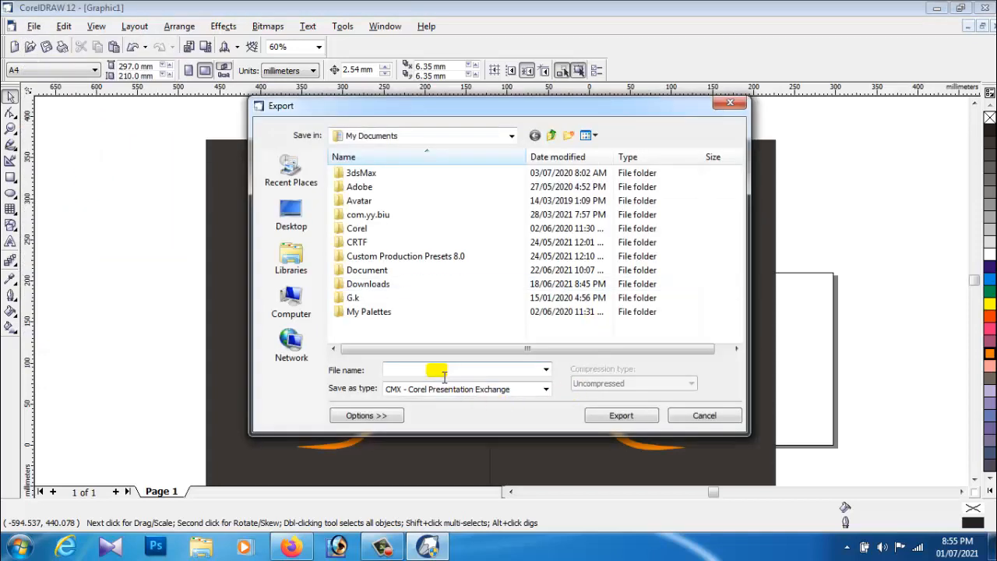
left_click(510, 389)
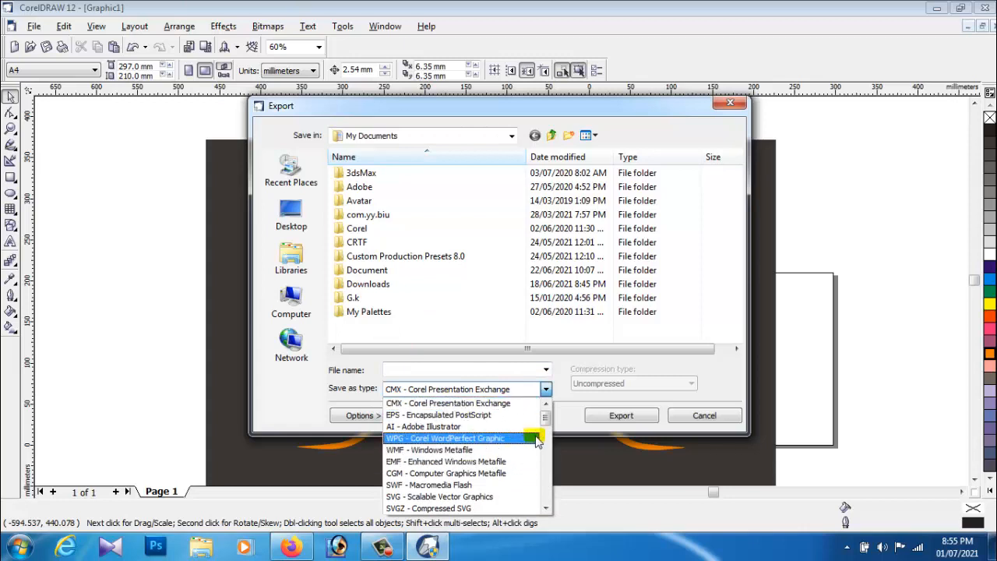
left_click_drag(545, 421, 546, 450)
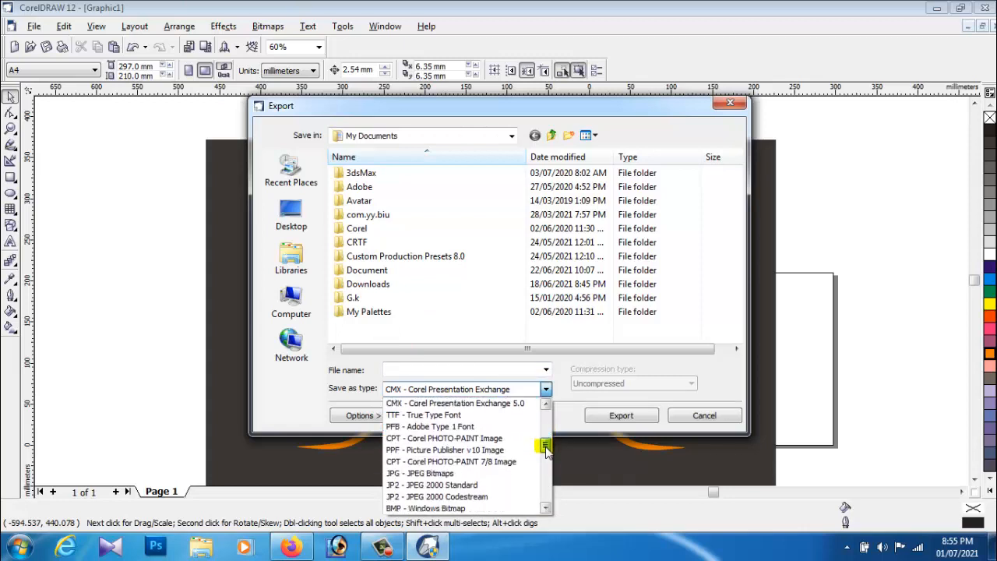
left_click(440, 473)
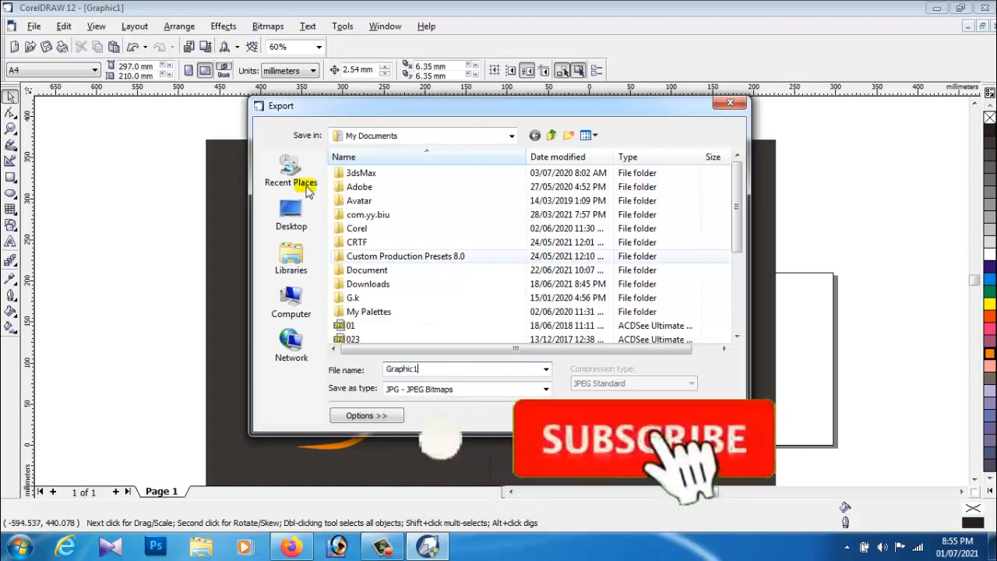
left_click(292, 218)
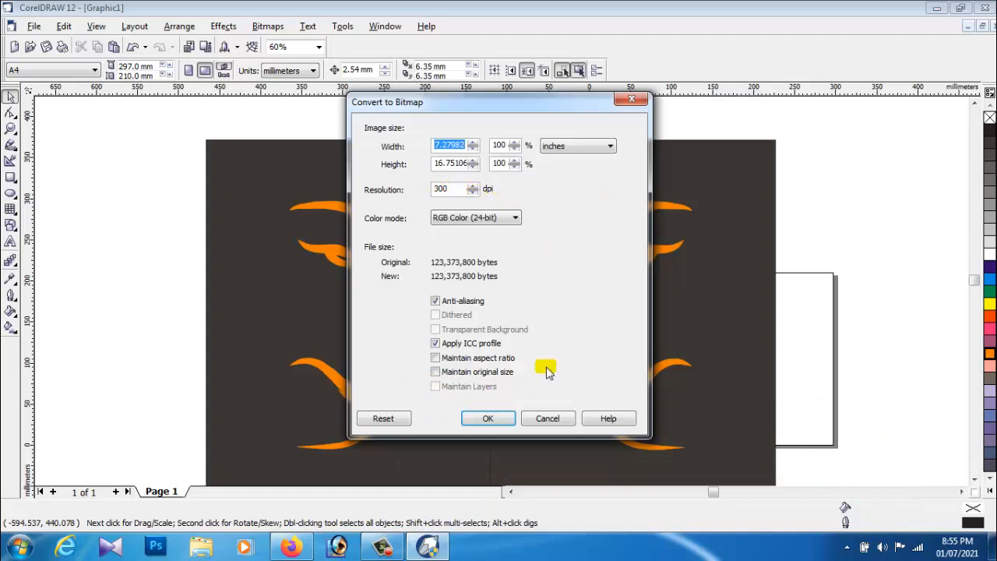
left_click(489, 418)
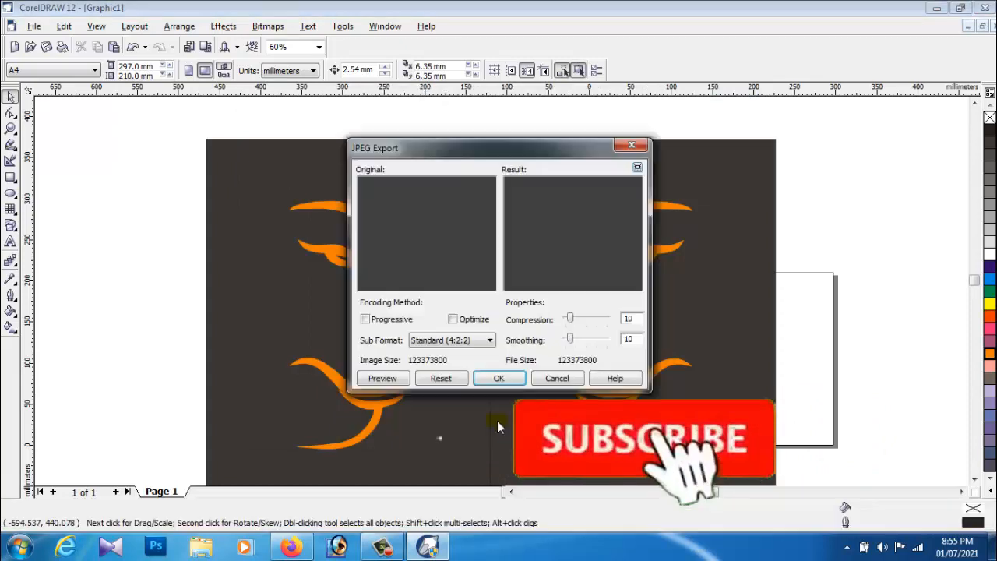
left_click(502, 380)
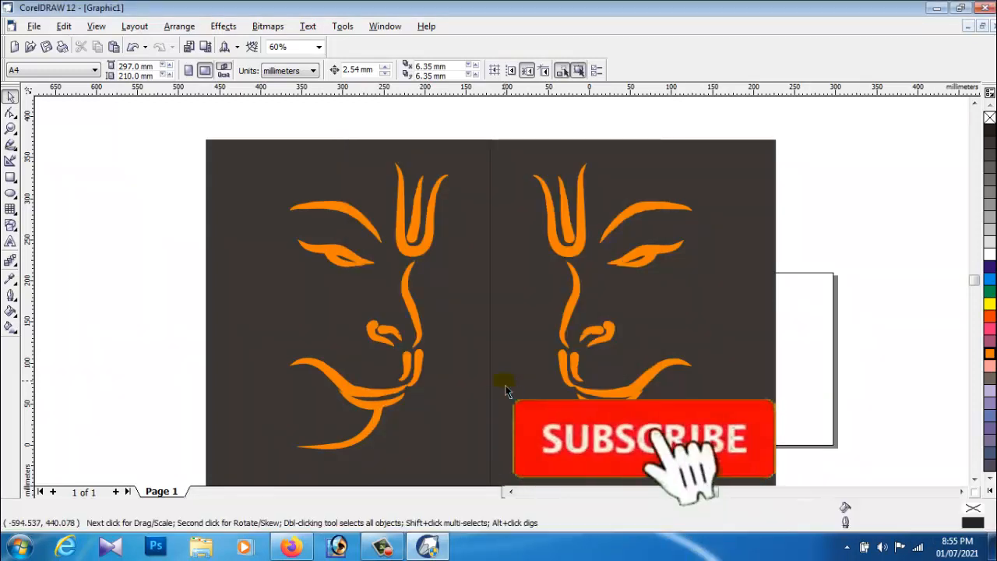
- View the exported Graphic1 image from the desktop, close it, and return to the CorelDRAW drawing
left_click(937, 8)
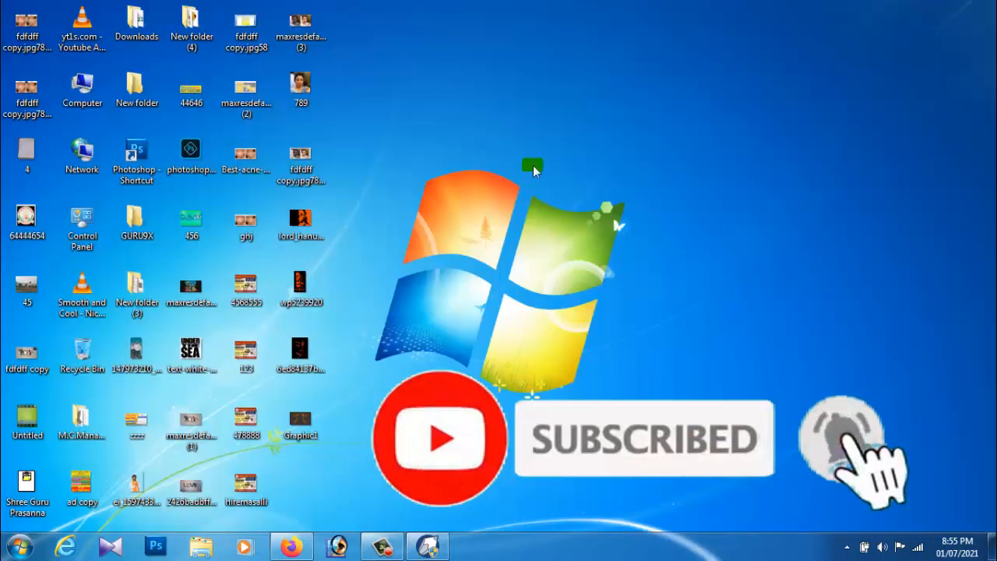
double_click(292, 423)
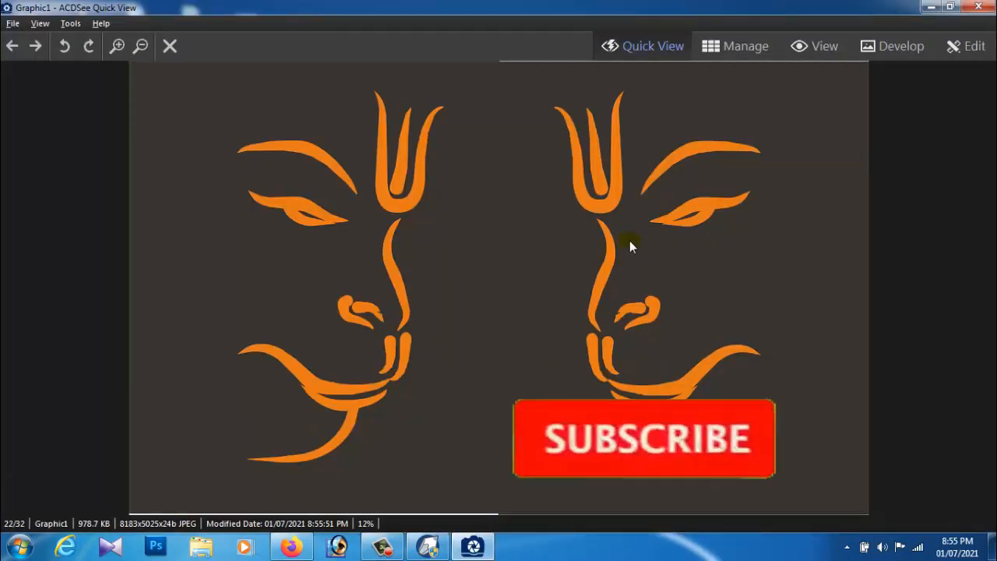
left_click(979, 7)
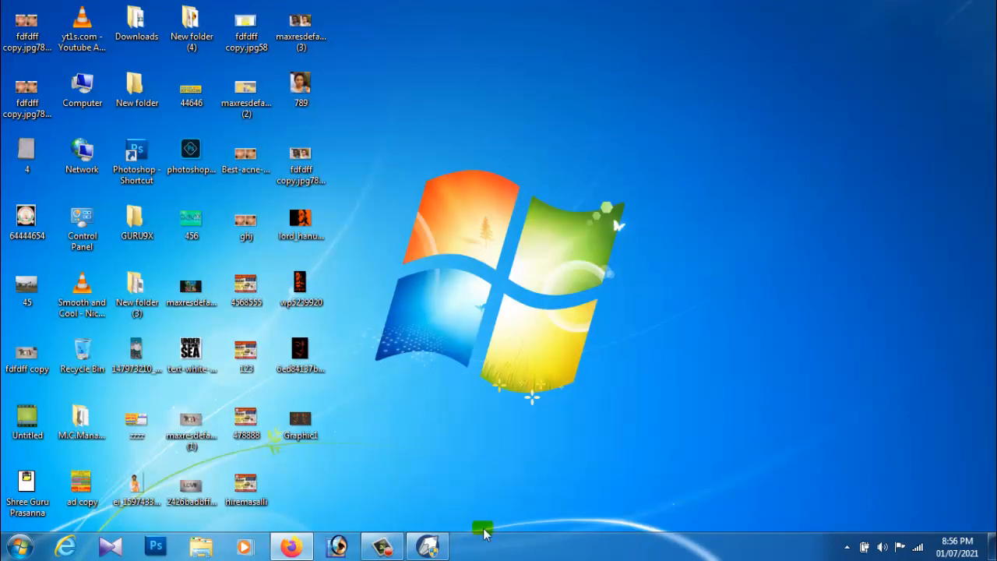
mouse_move(440, 551)
left_click(468, 466)
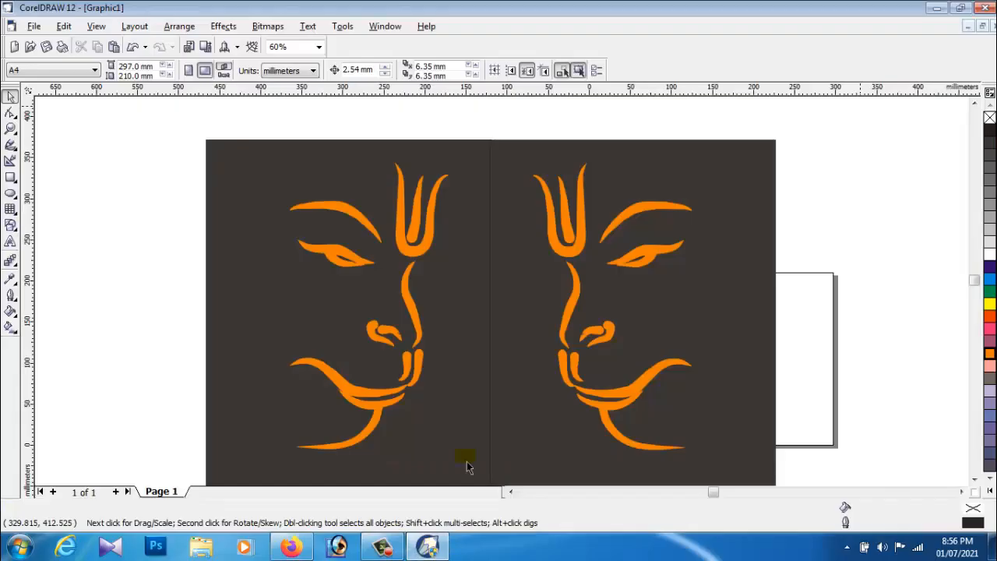